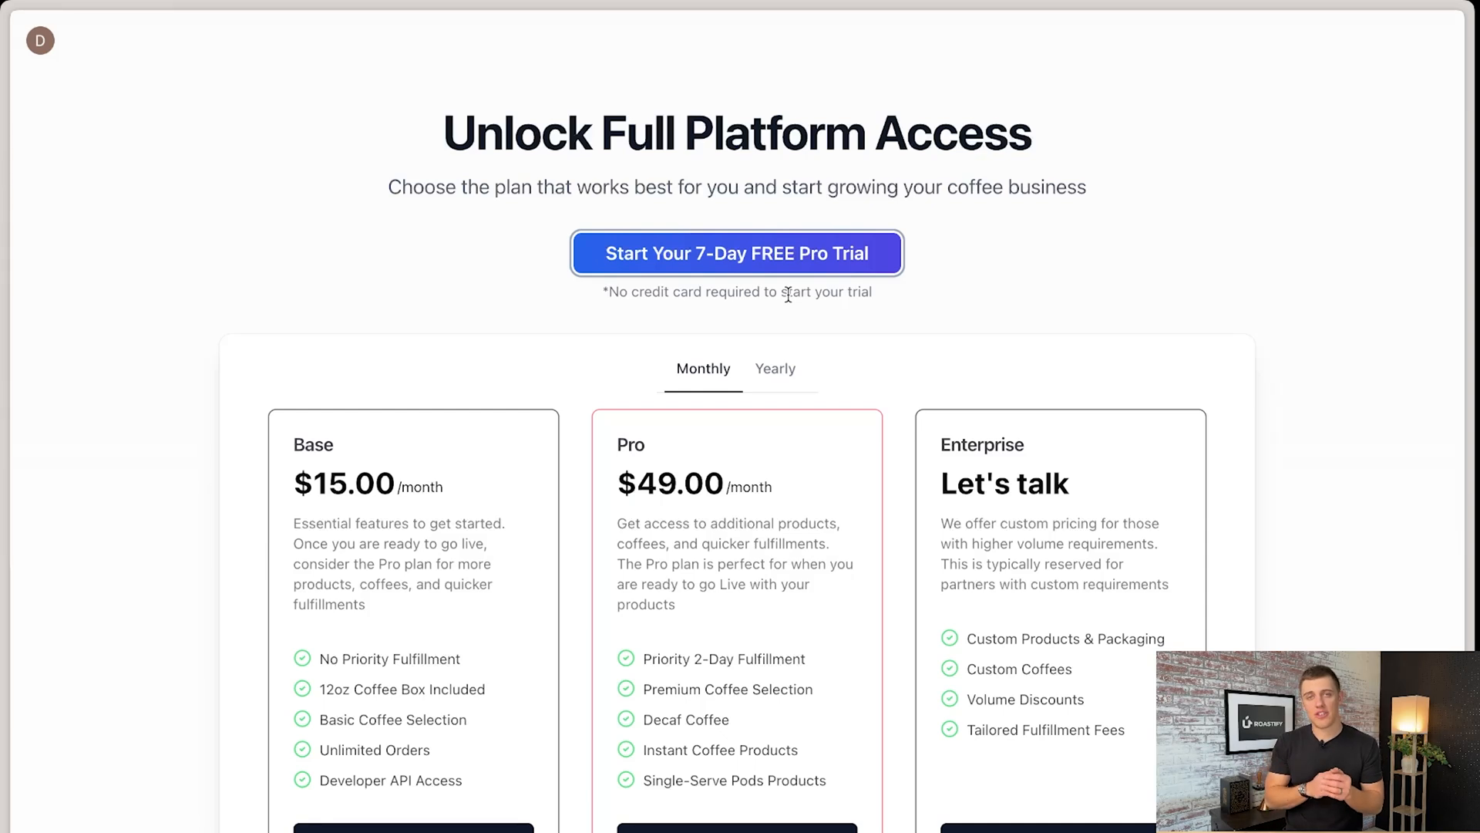
- Start the 7-day free Pro trial
left_click(740, 257)
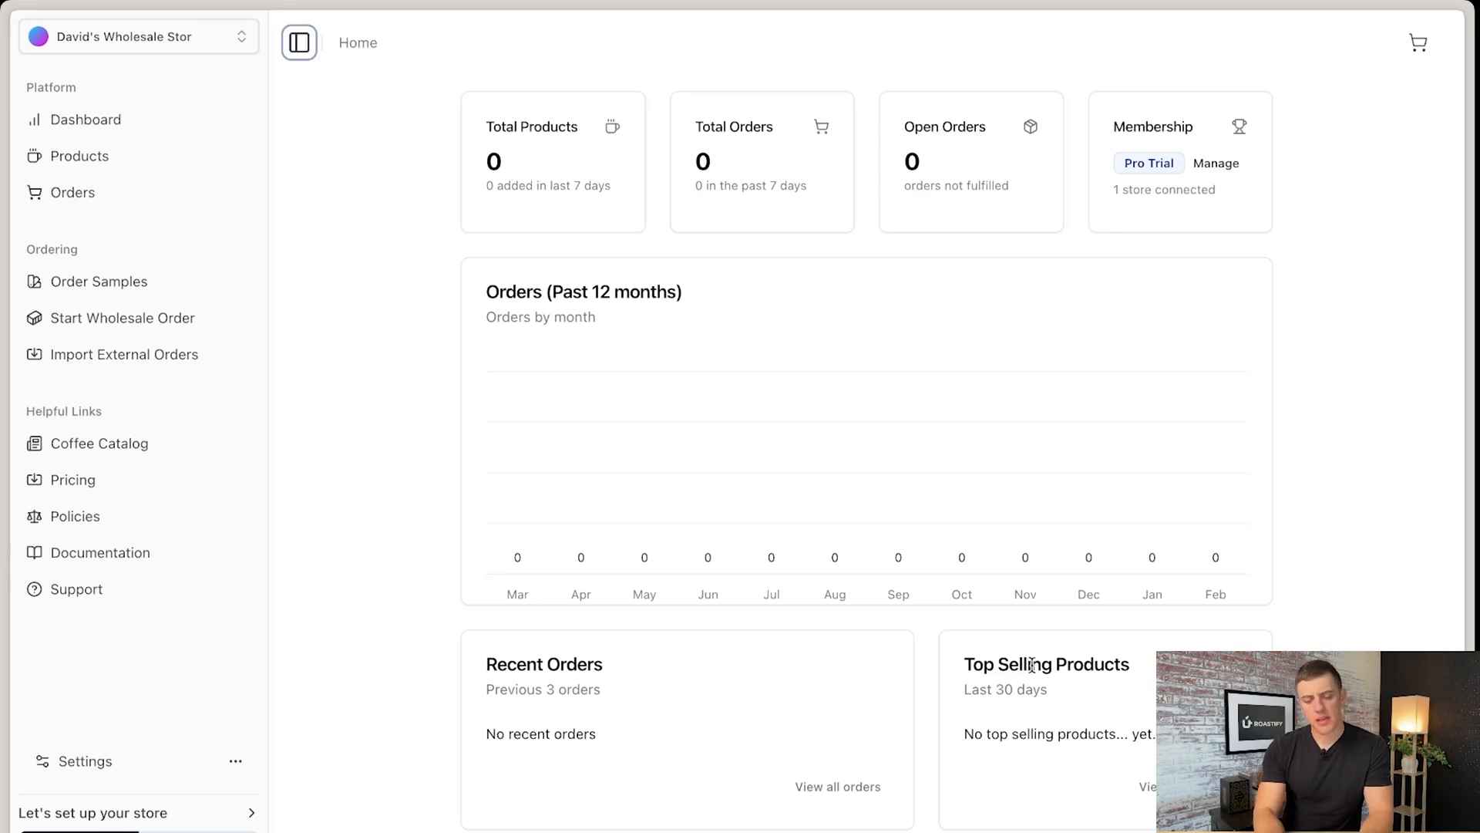
left_click_drag(1131, 664, 1033, 667)
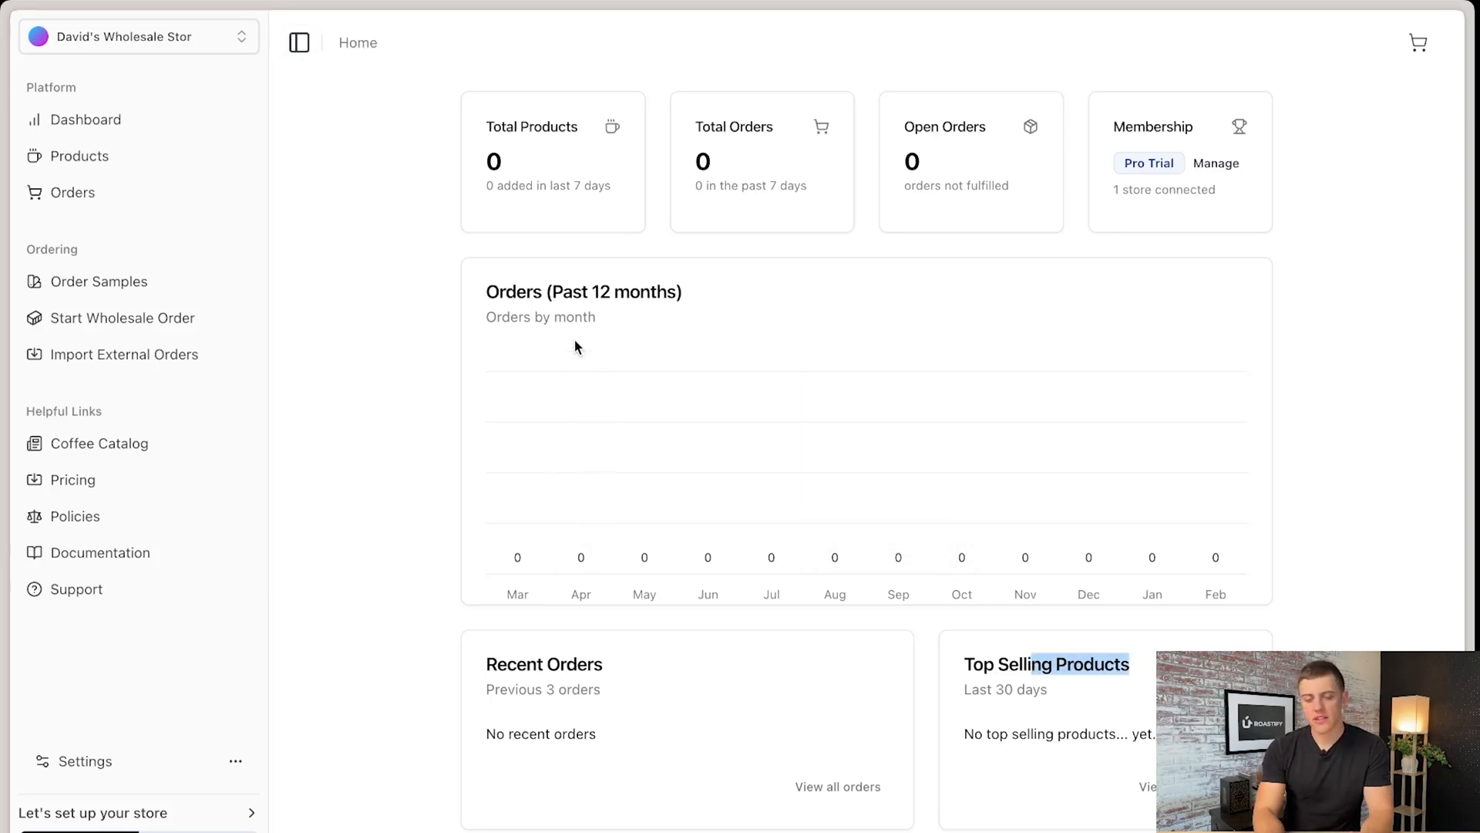
left_click(687, 309)
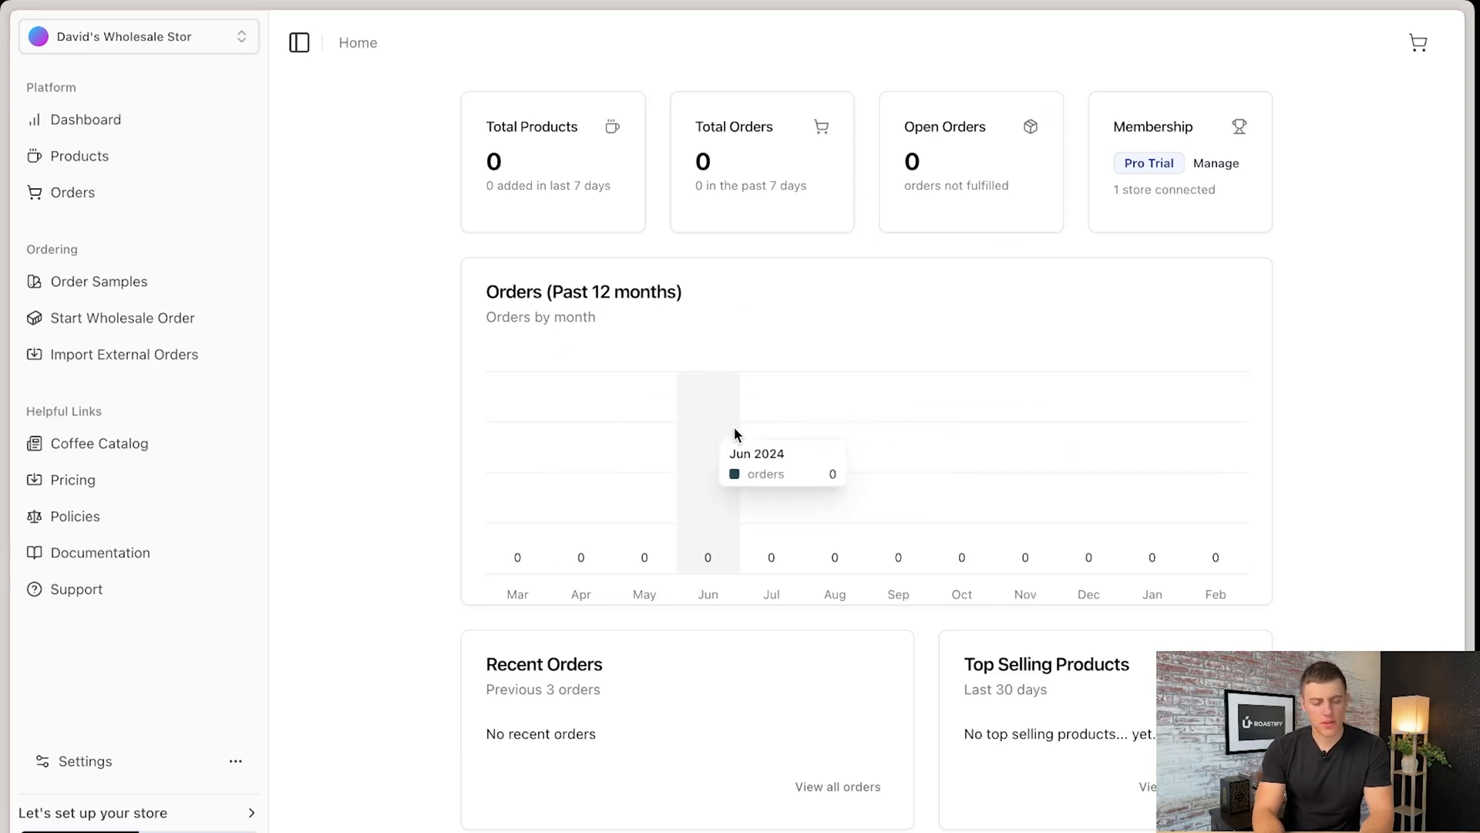
- Check the management options available for the existing wholesale store, and close the store management dialog
left_click(231, 44)
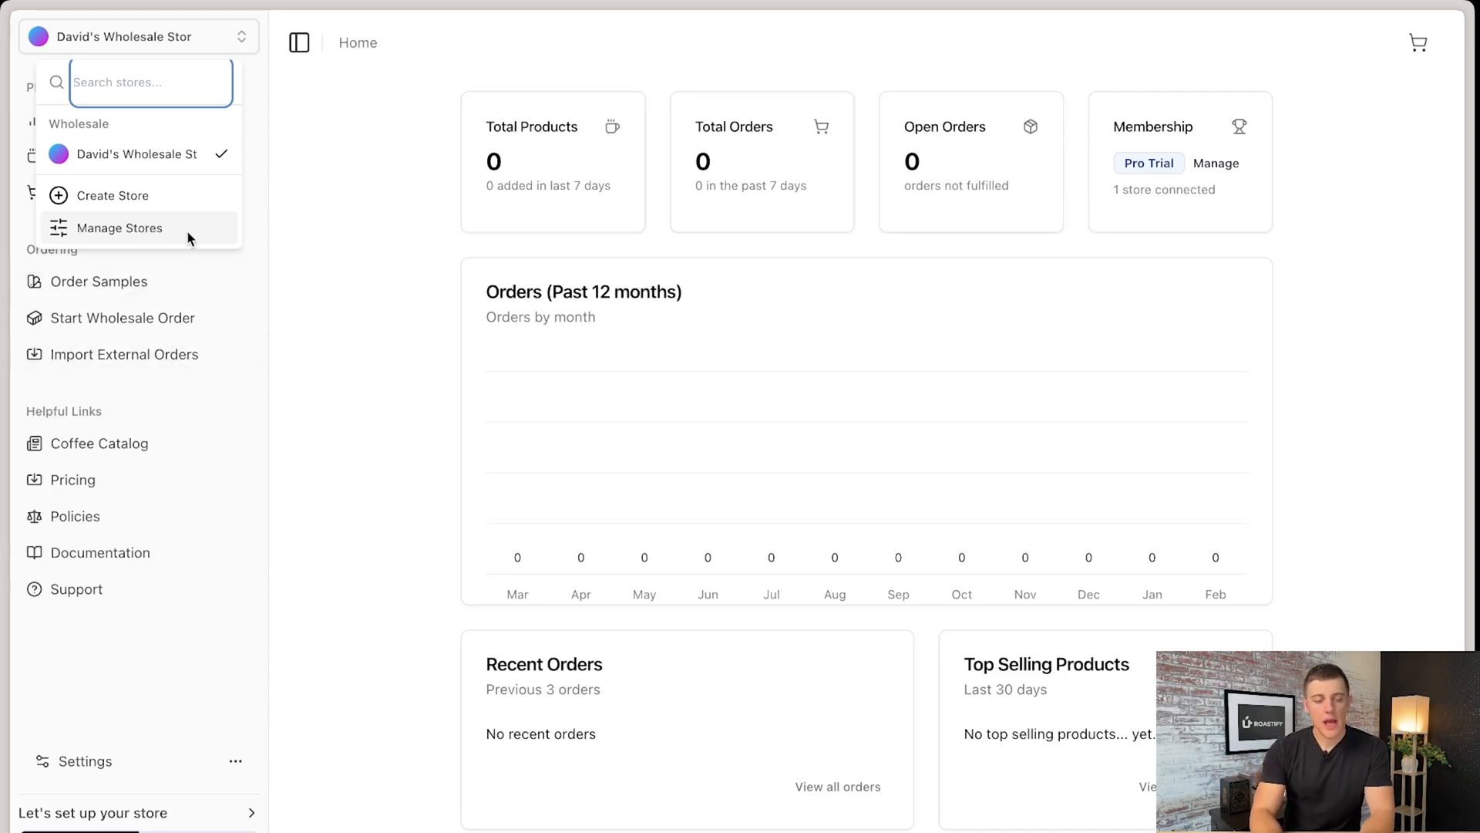
left_click(123, 234)
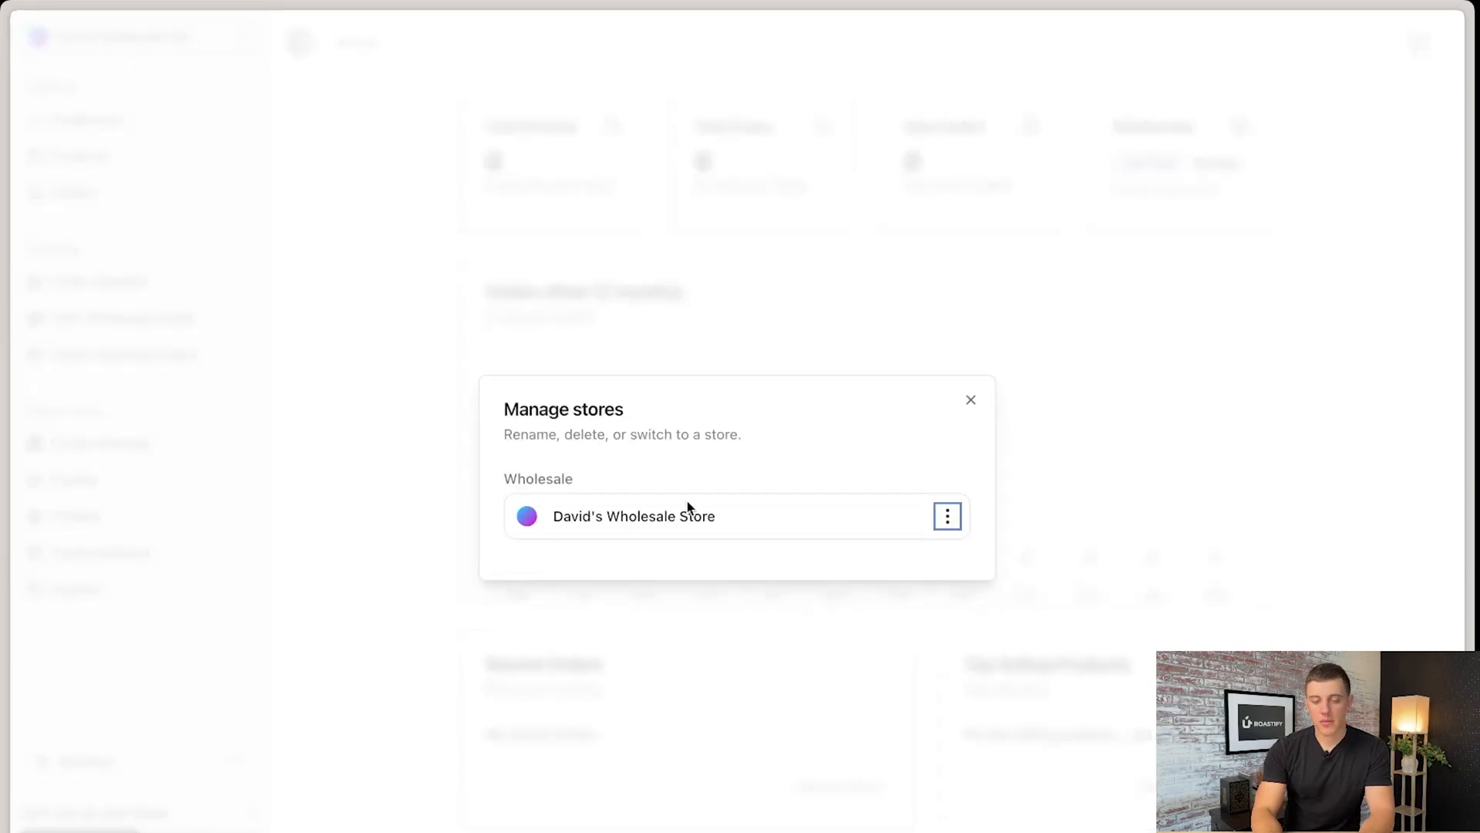
left_click(948, 516)
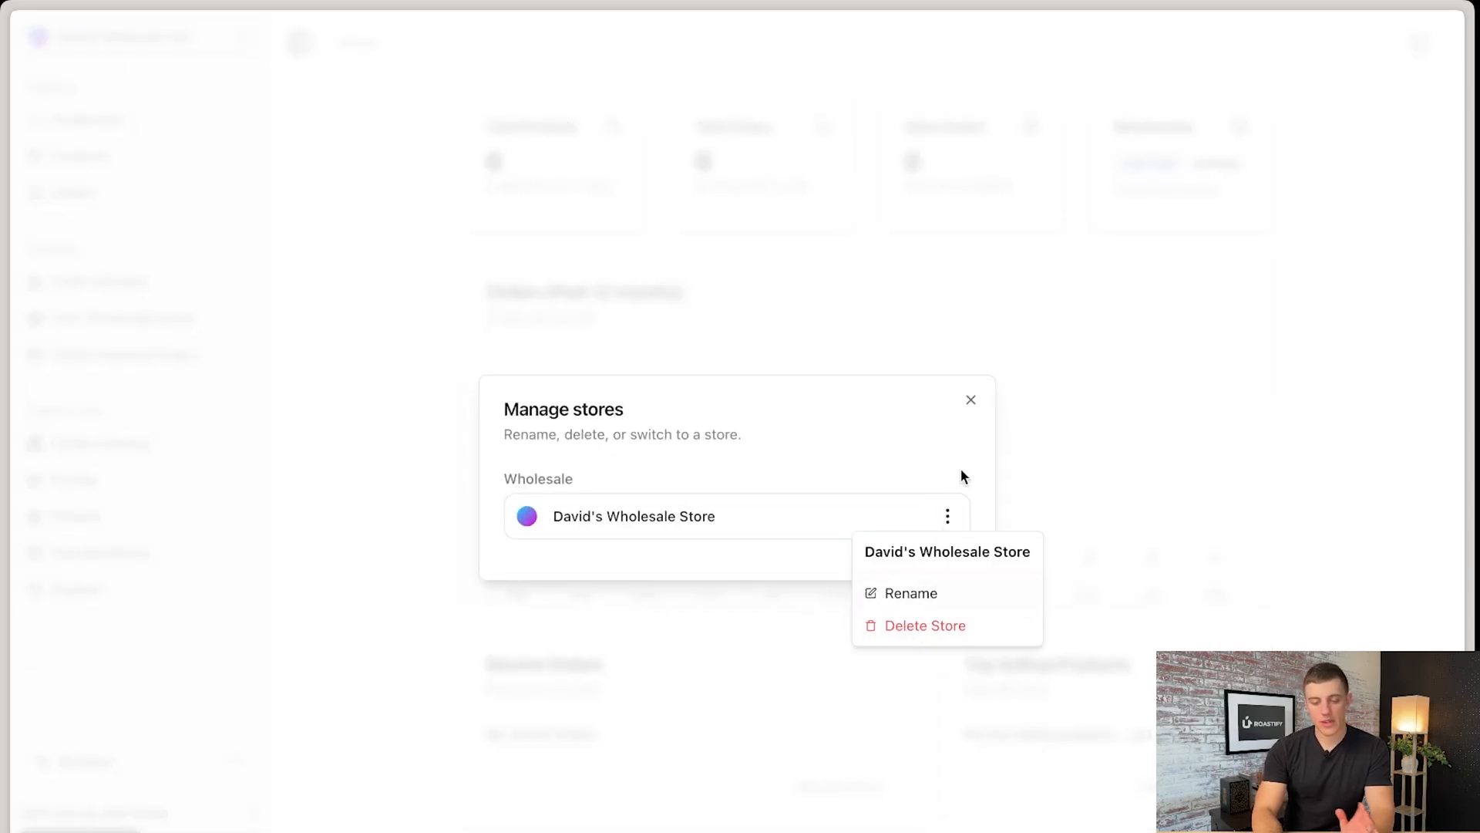
left_click(970, 401)
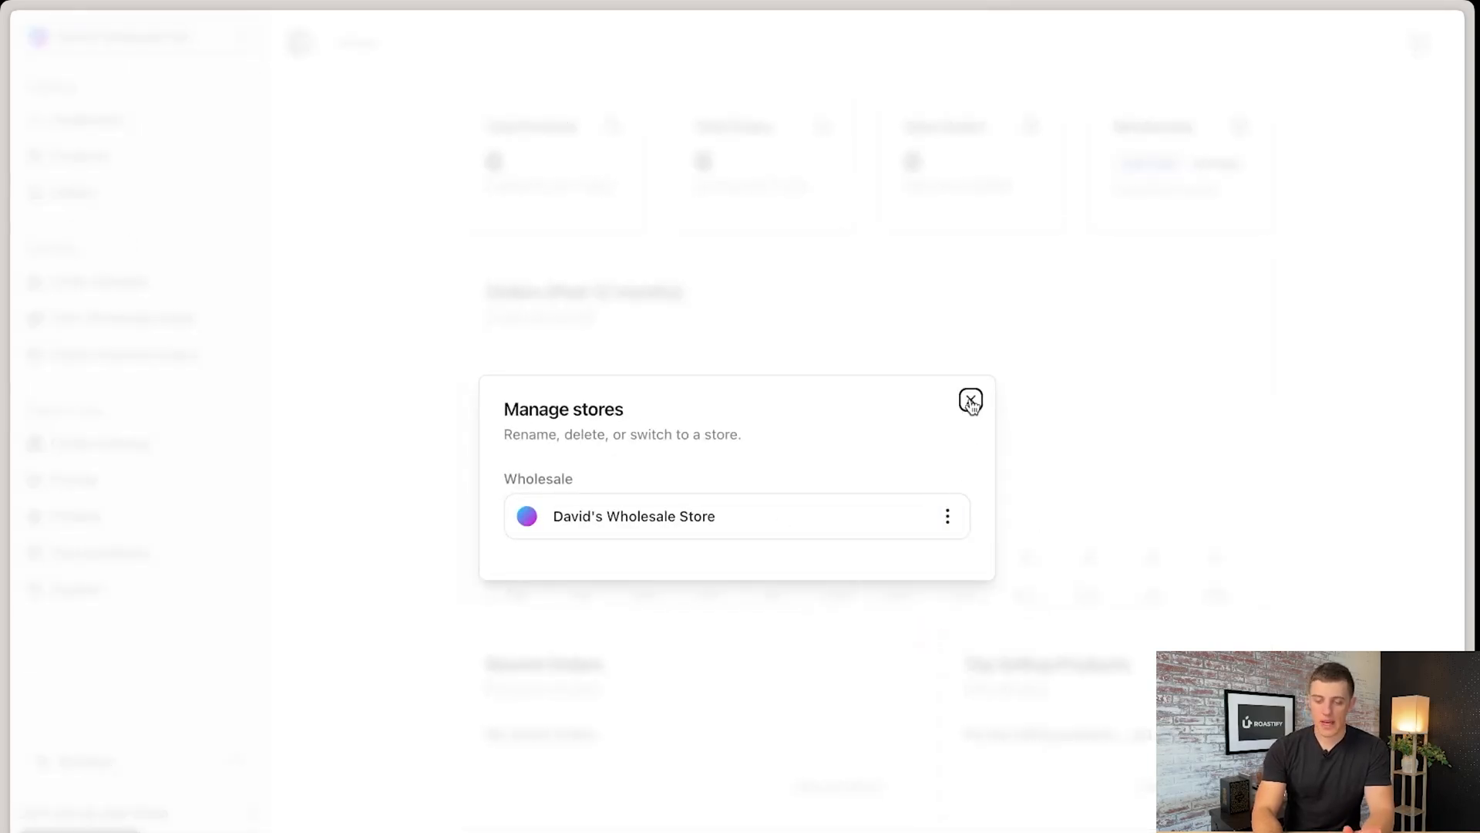
left_click(970, 401)
- Review the store types offered when creating a new store, and close the dialog without creating one
left_click(165, 45)
left_click(122, 192)
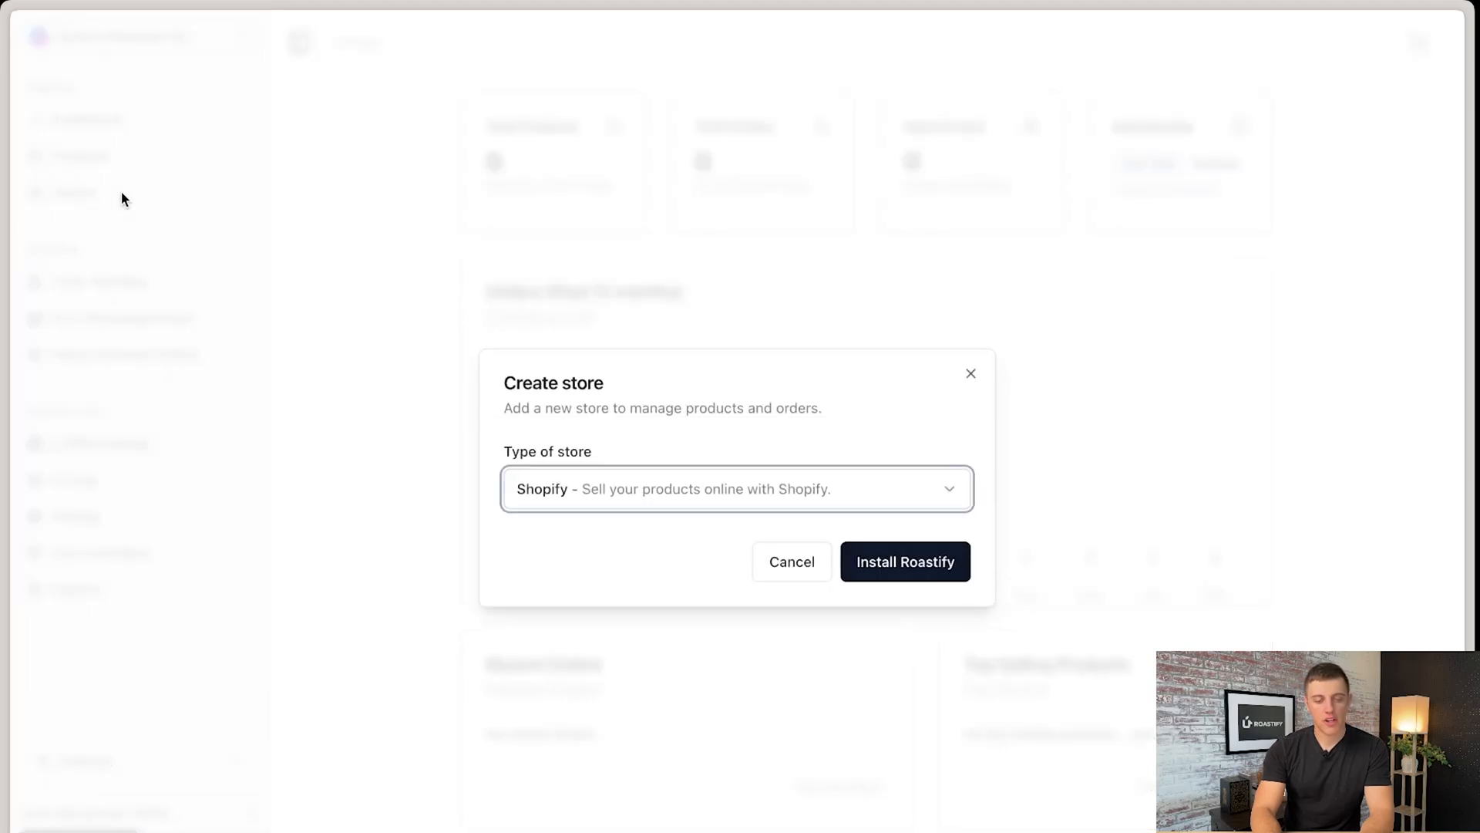
left_click(948, 498)
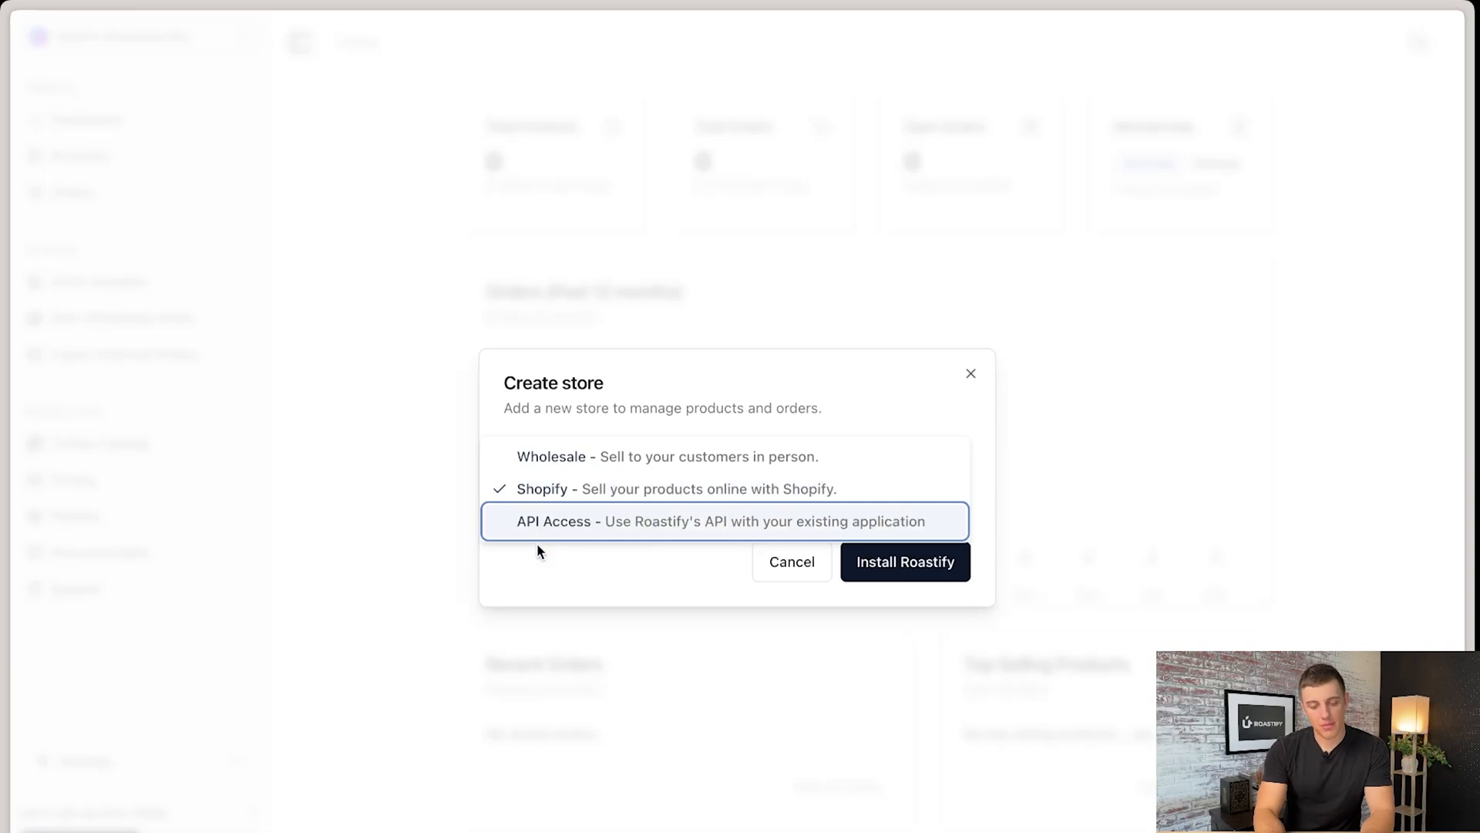
left_click(623, 572)
left_click(972, 376)
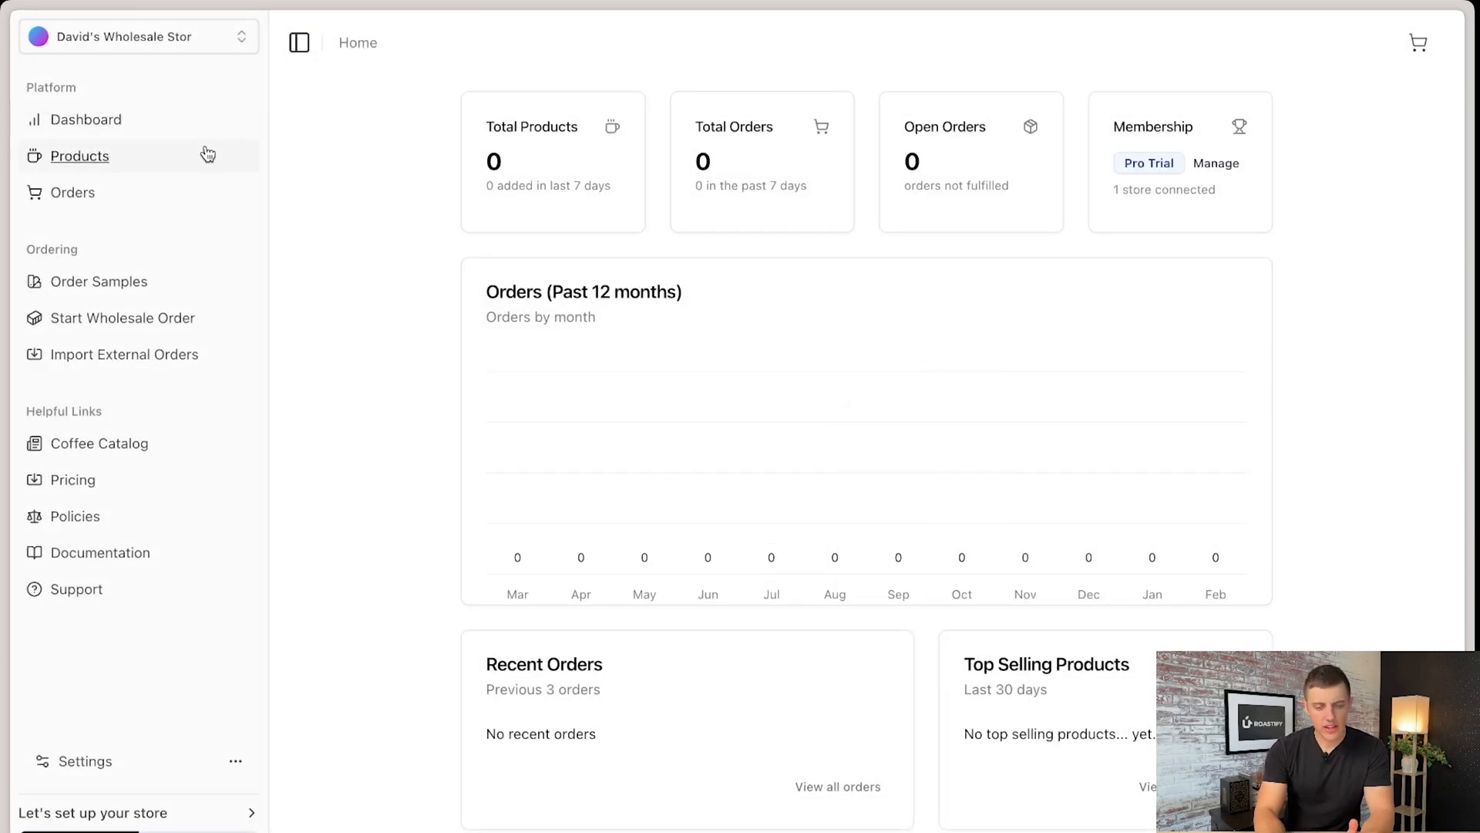
left_click(232, 38)
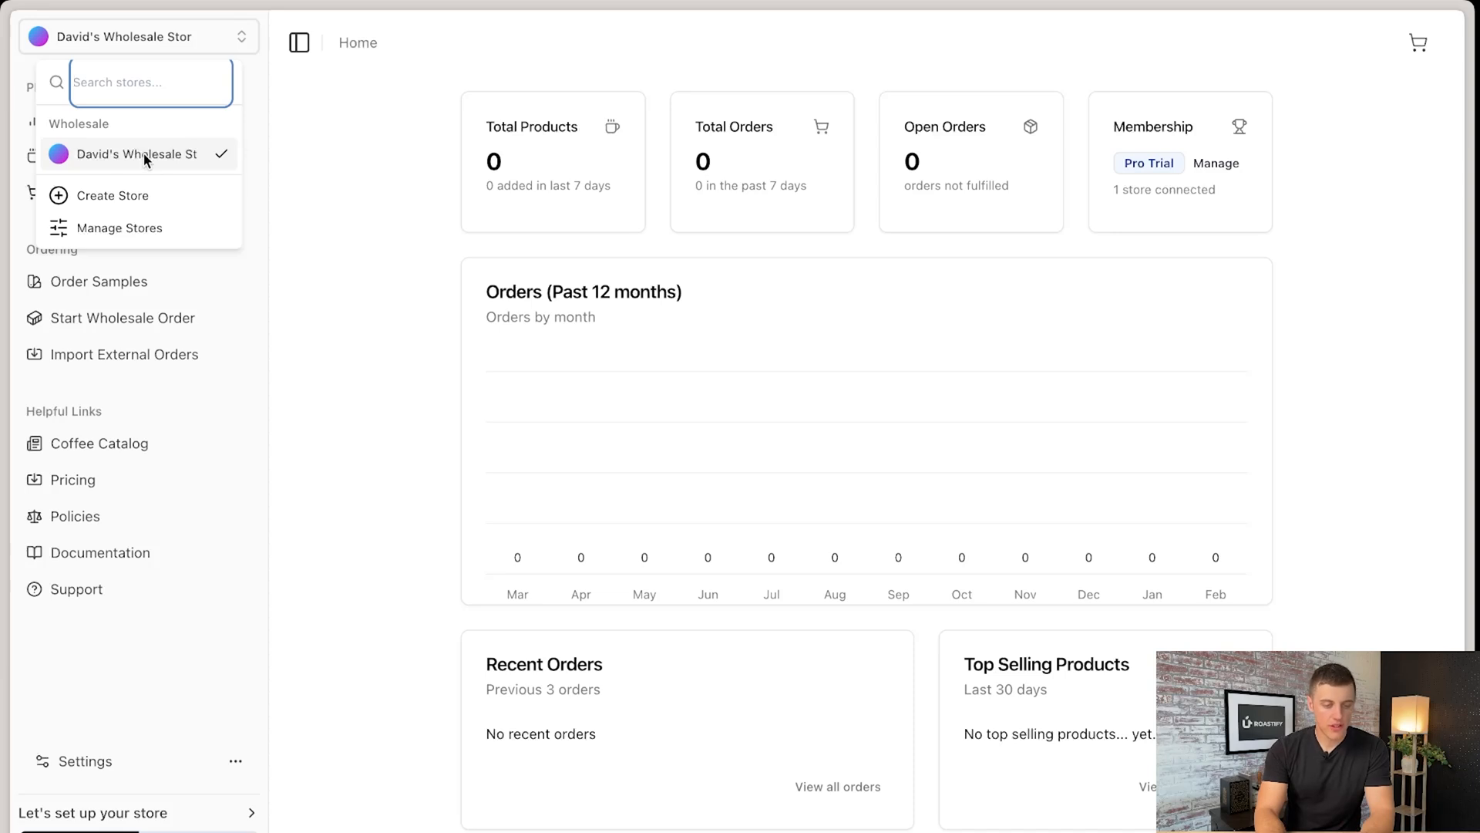
left_click(287, 167)
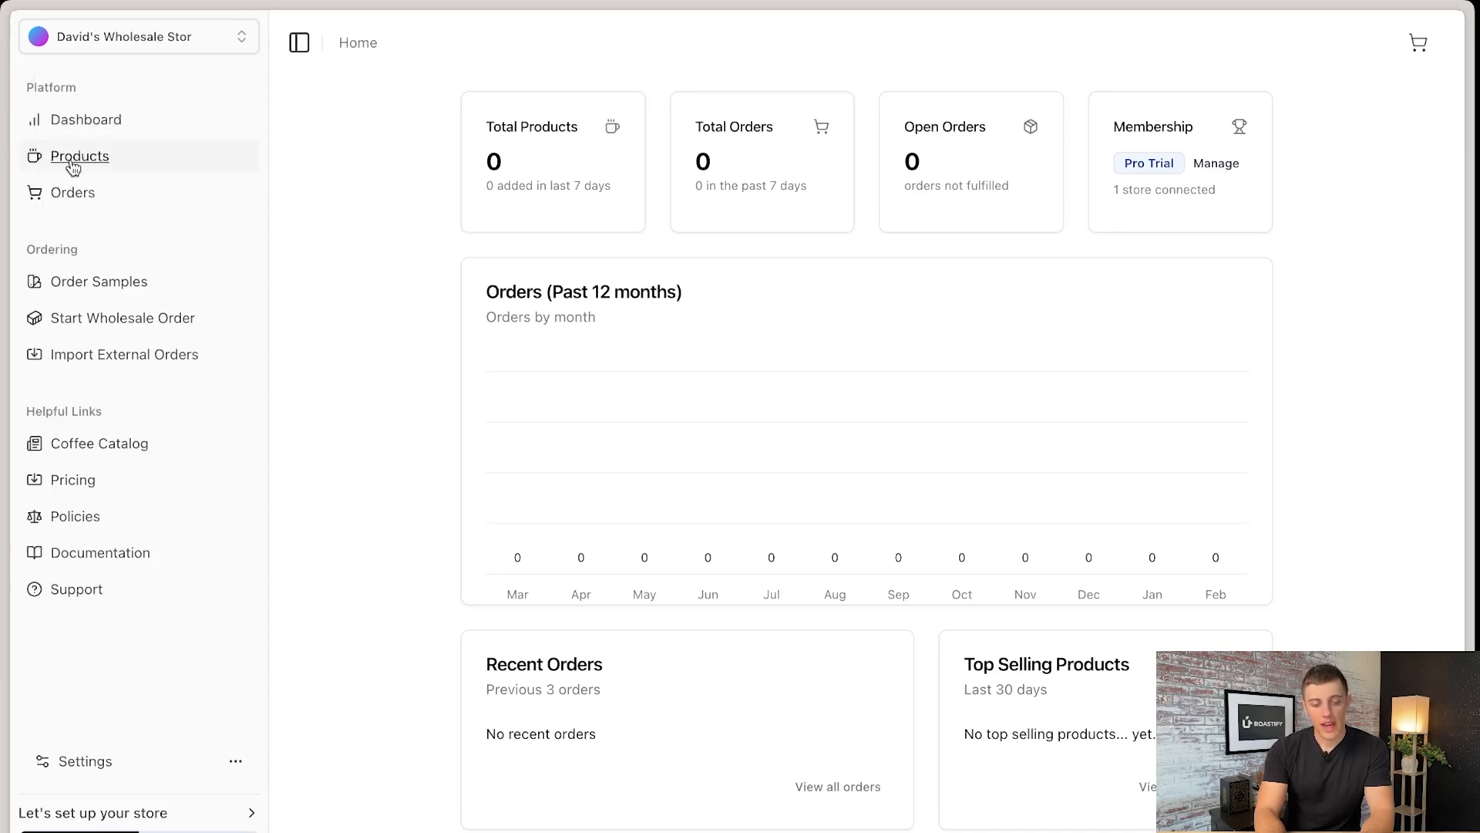
left_click(131, 43)
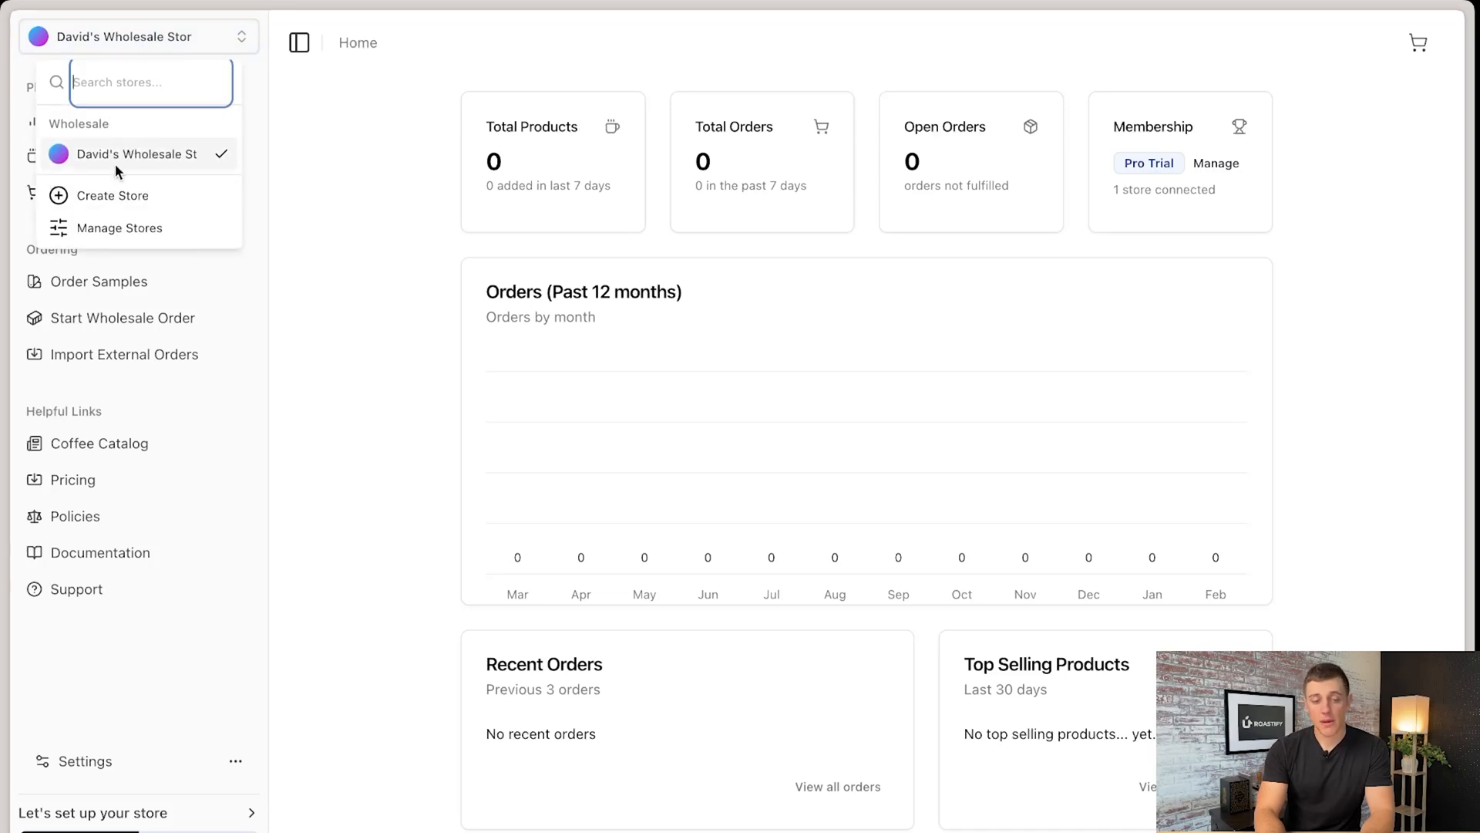
left_click(302, 152)
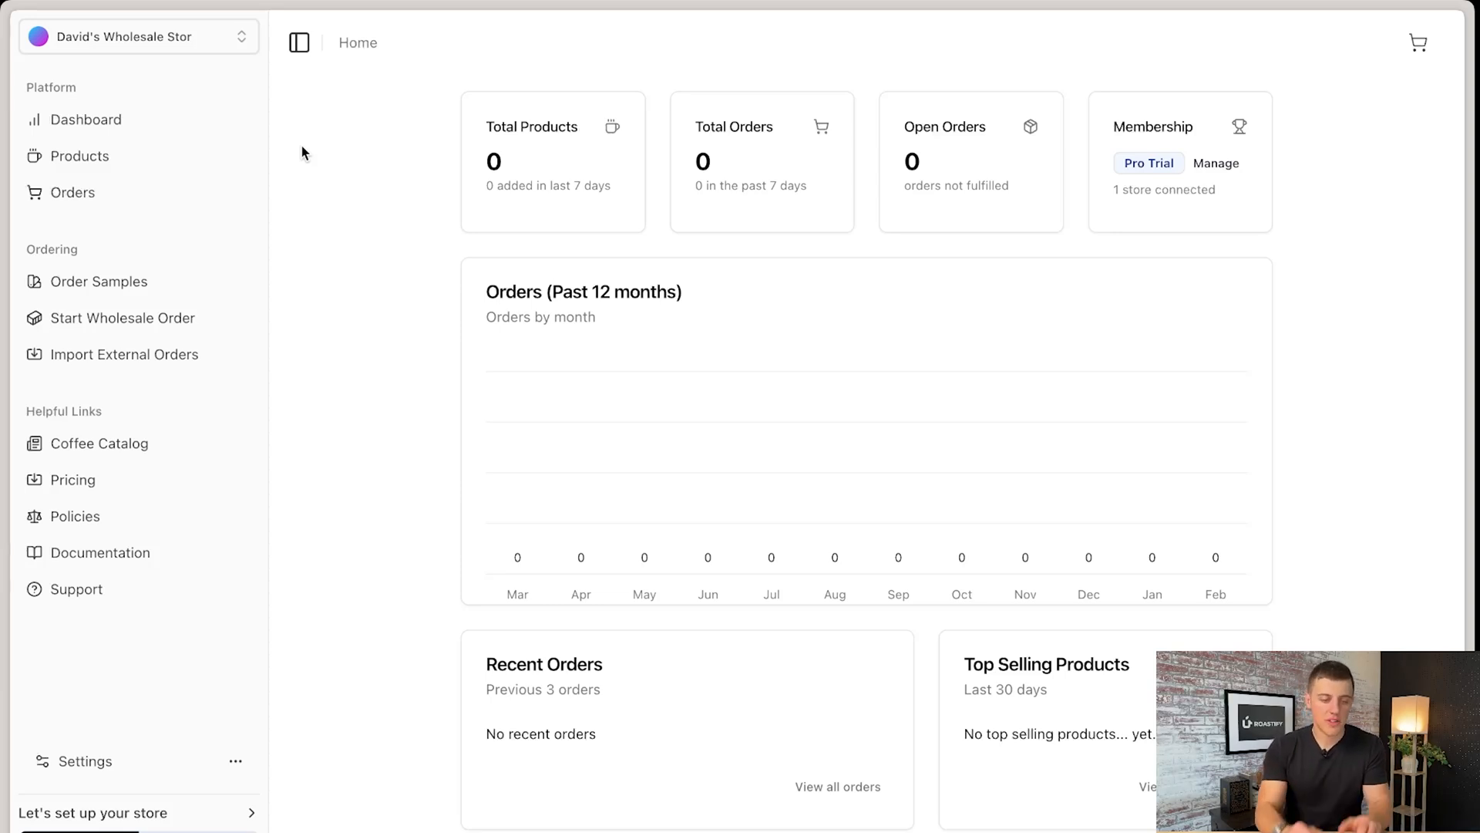
- Start adding a new 12oz Box product to the store's products
left_click(139, 166)
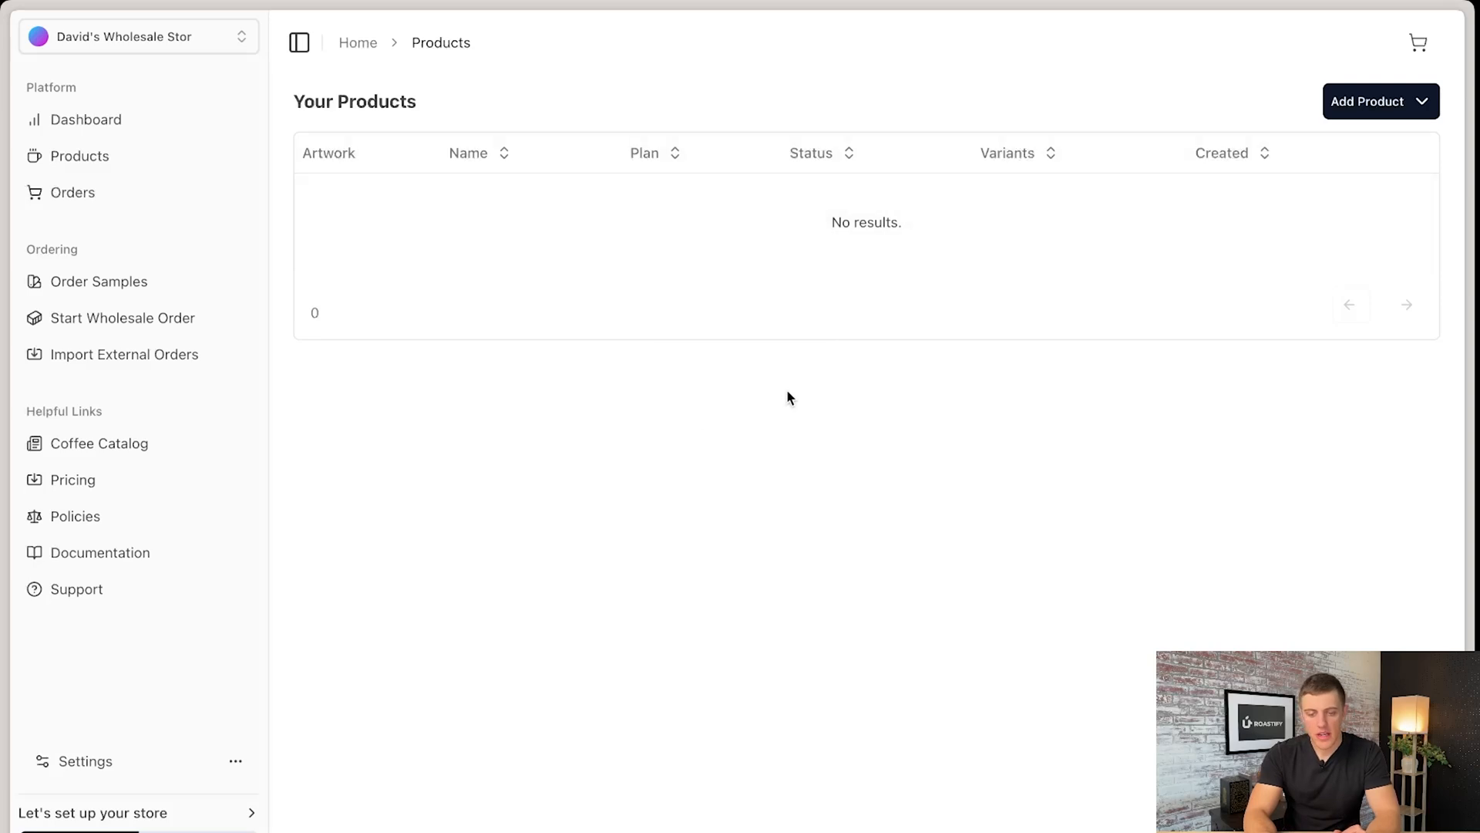
left_click(1421, 102)
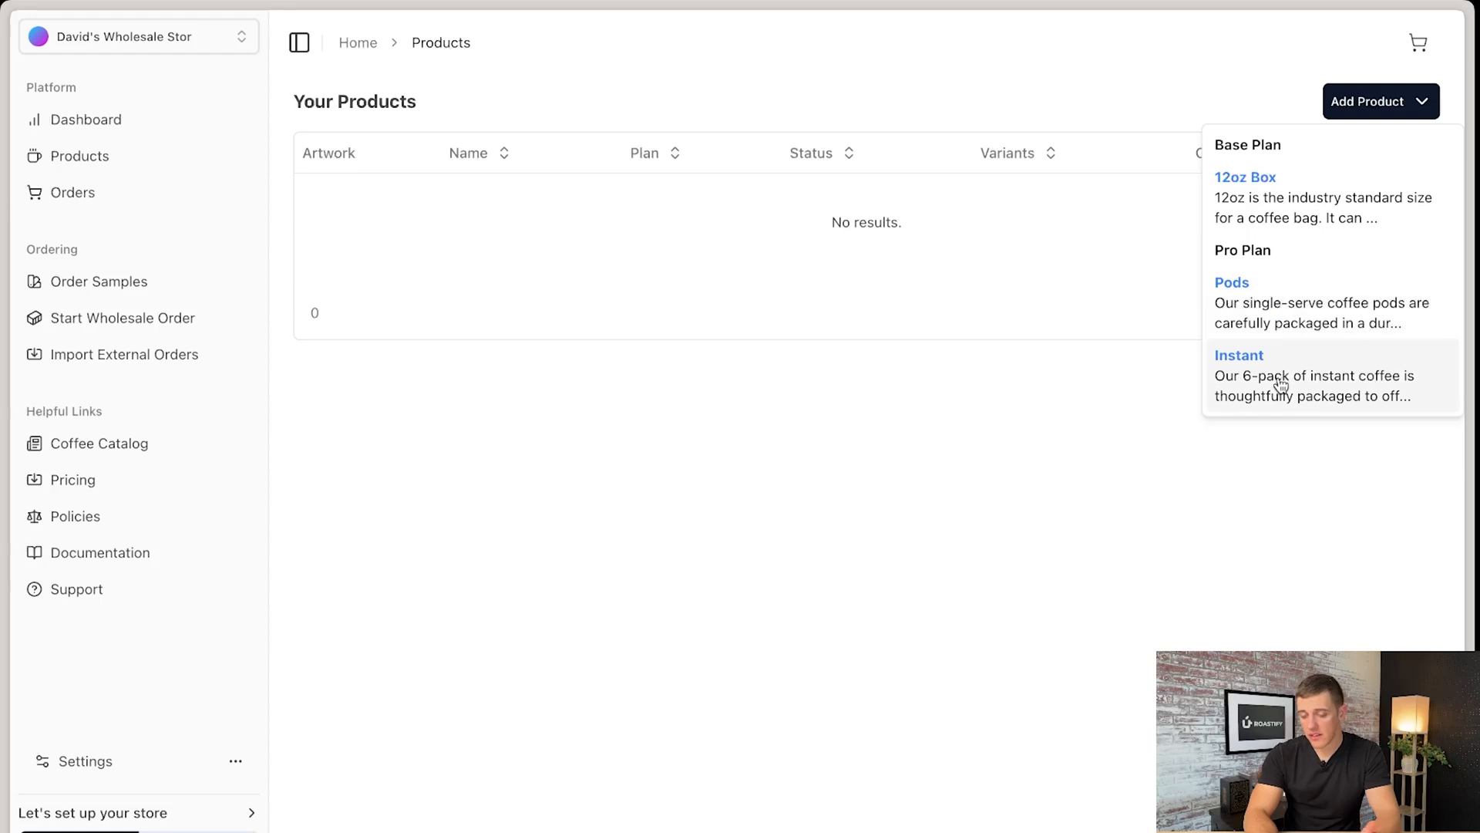
left_click(1313, 216)
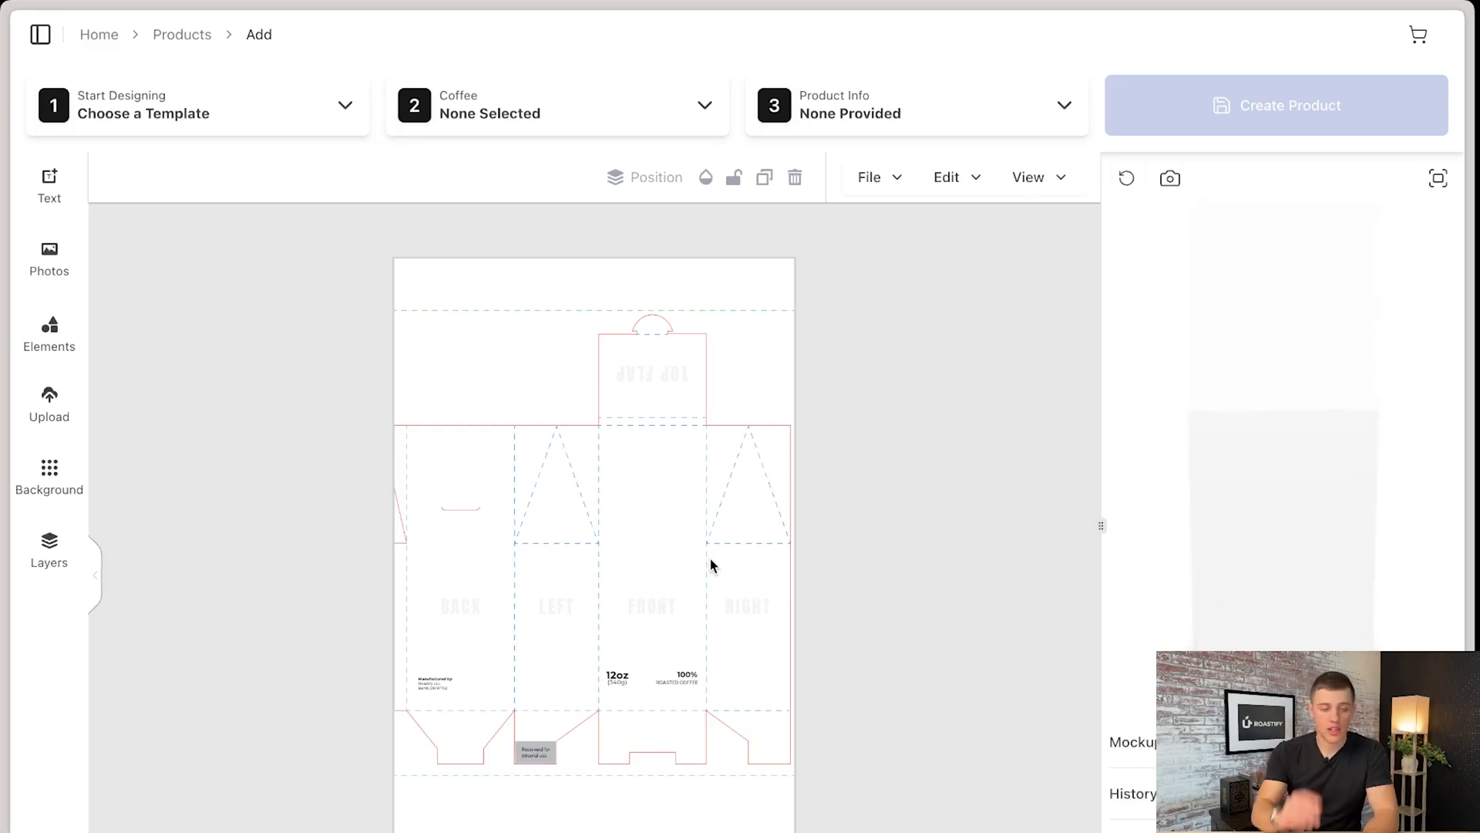
- Add a grey circle and the "Life is an Adventure" text preset, placing the text across the front and right panels
left_click(69, 348)
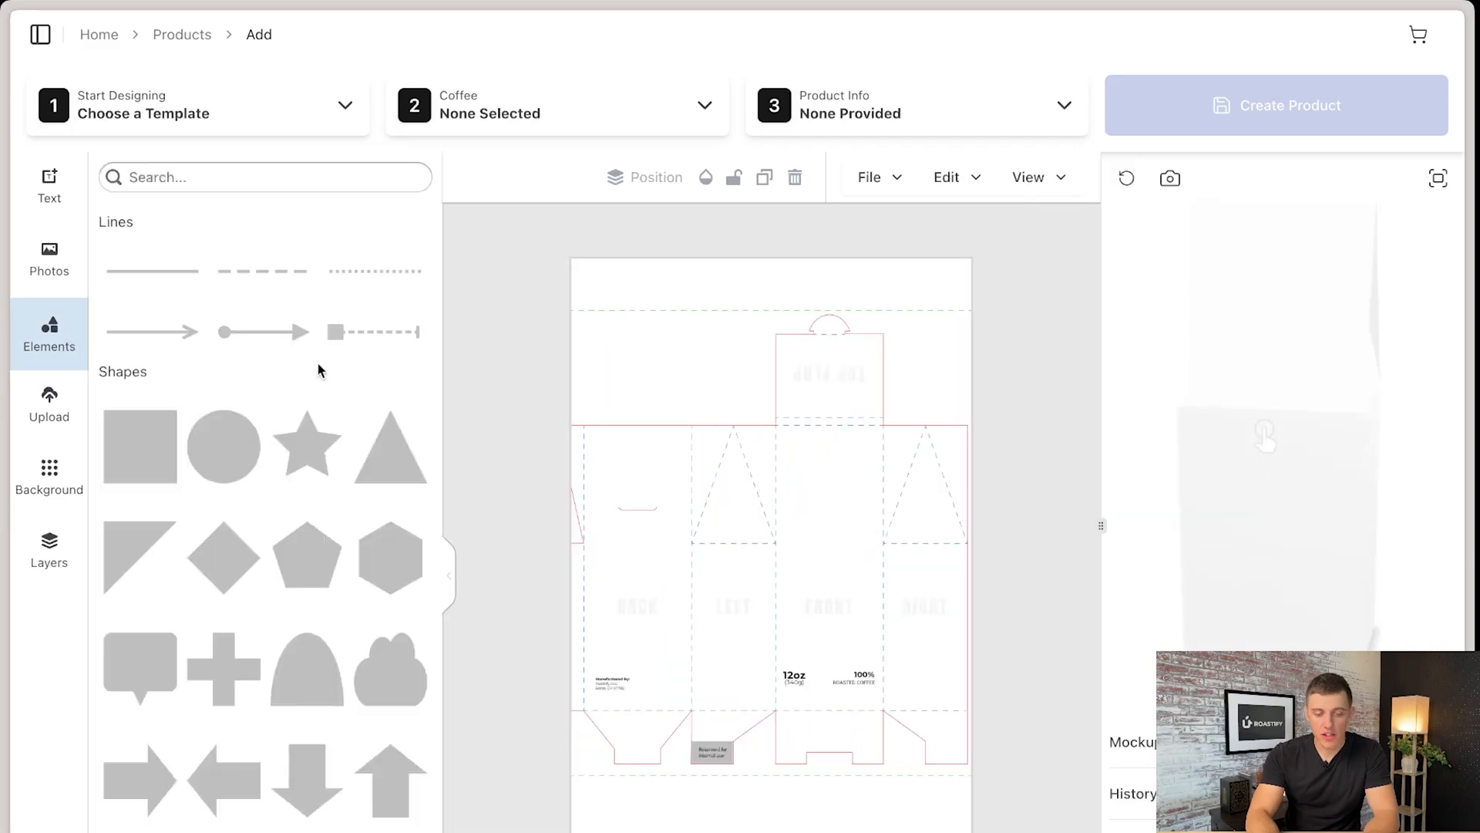
left_click(247, 459)
left_click(67, 199)
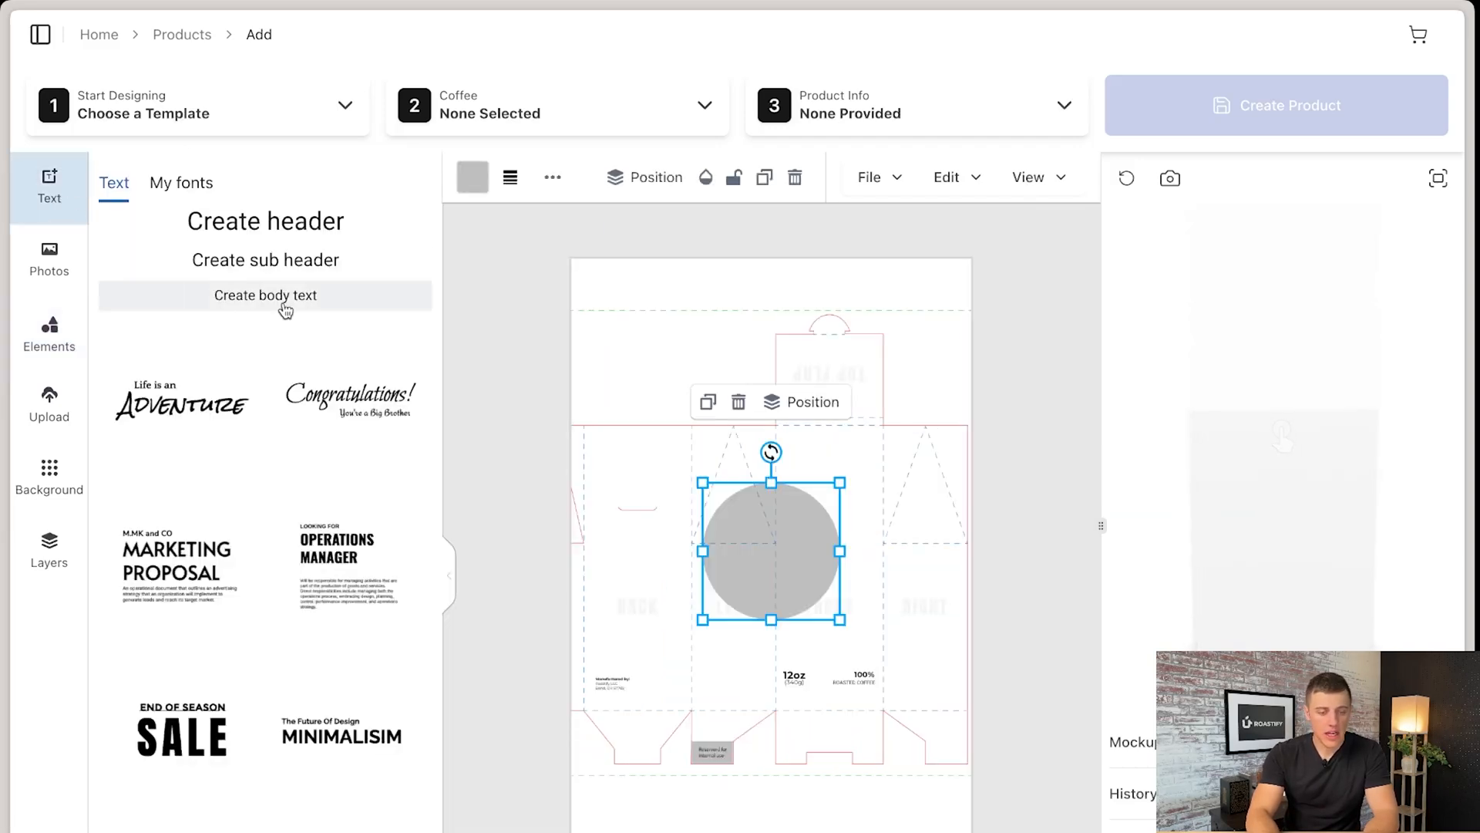
left_click(215, 401)
left_click_drag(742, 565, 829, 607)
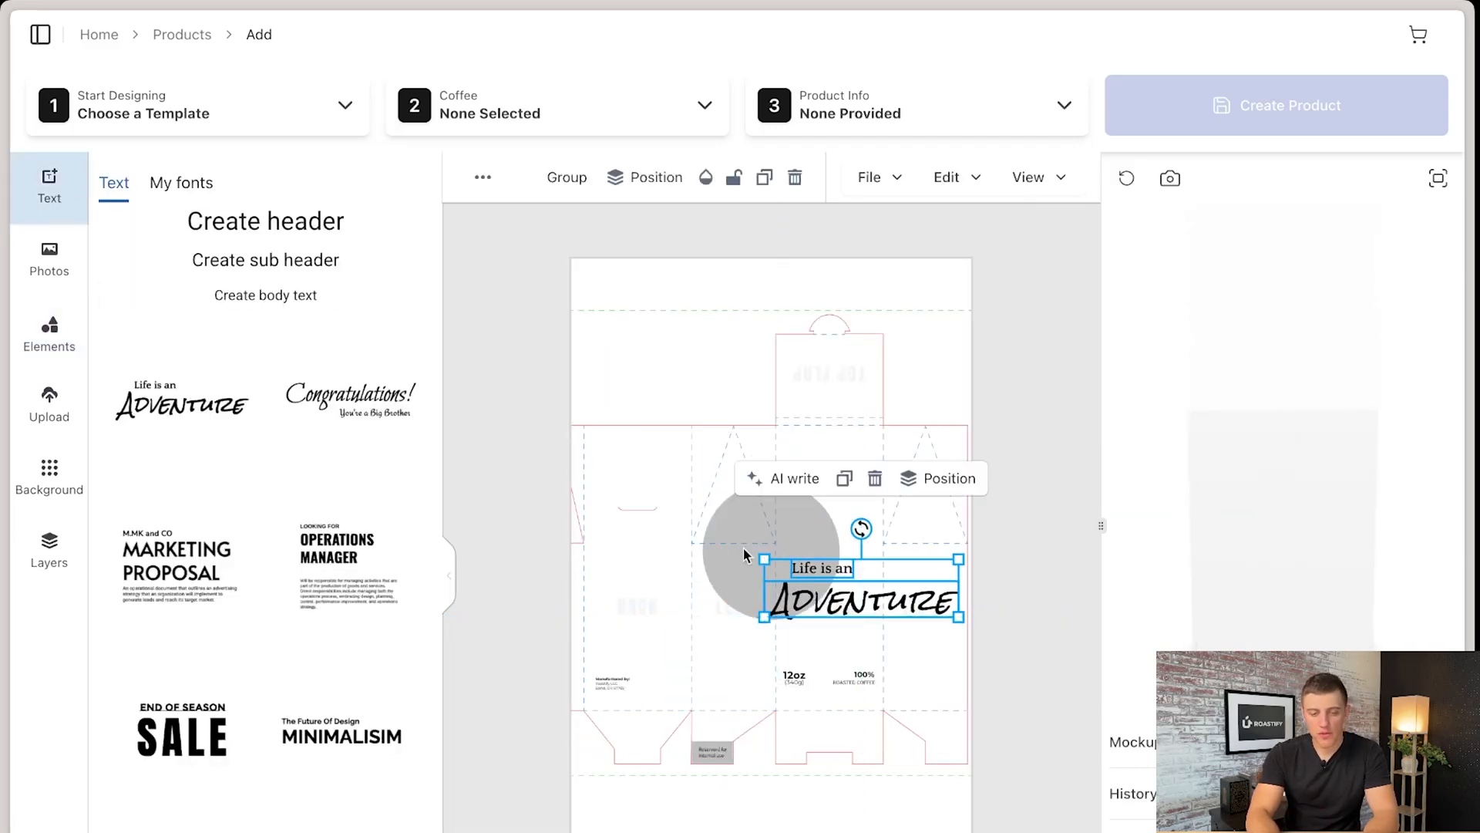
- Change the "Life is an Adventure" text to the Lato font at size 286 with right alignment
left_click(484, 188)
left_click(485, 188)
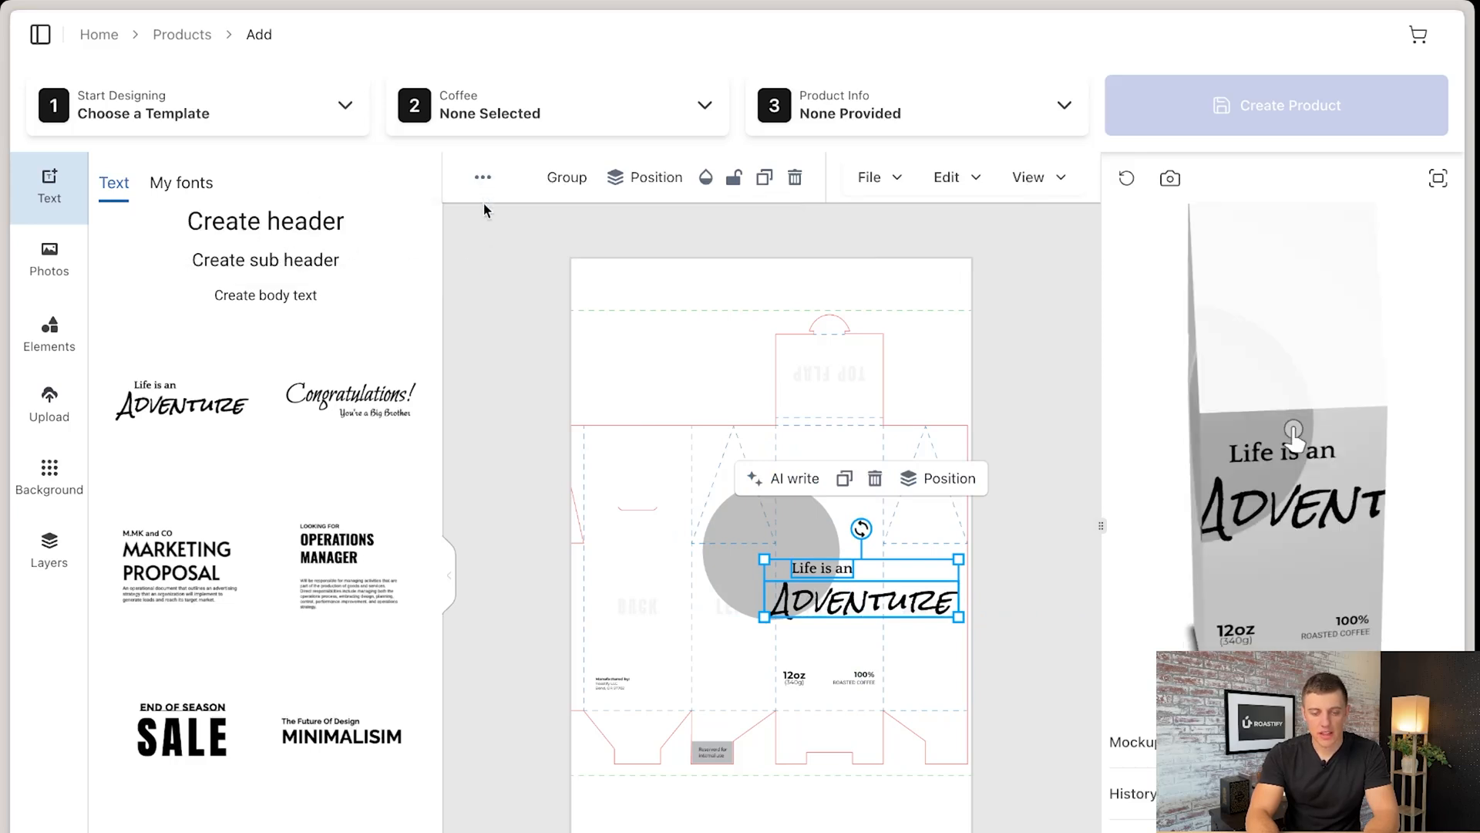
left_click(483, 179)
left_click(285, 235)
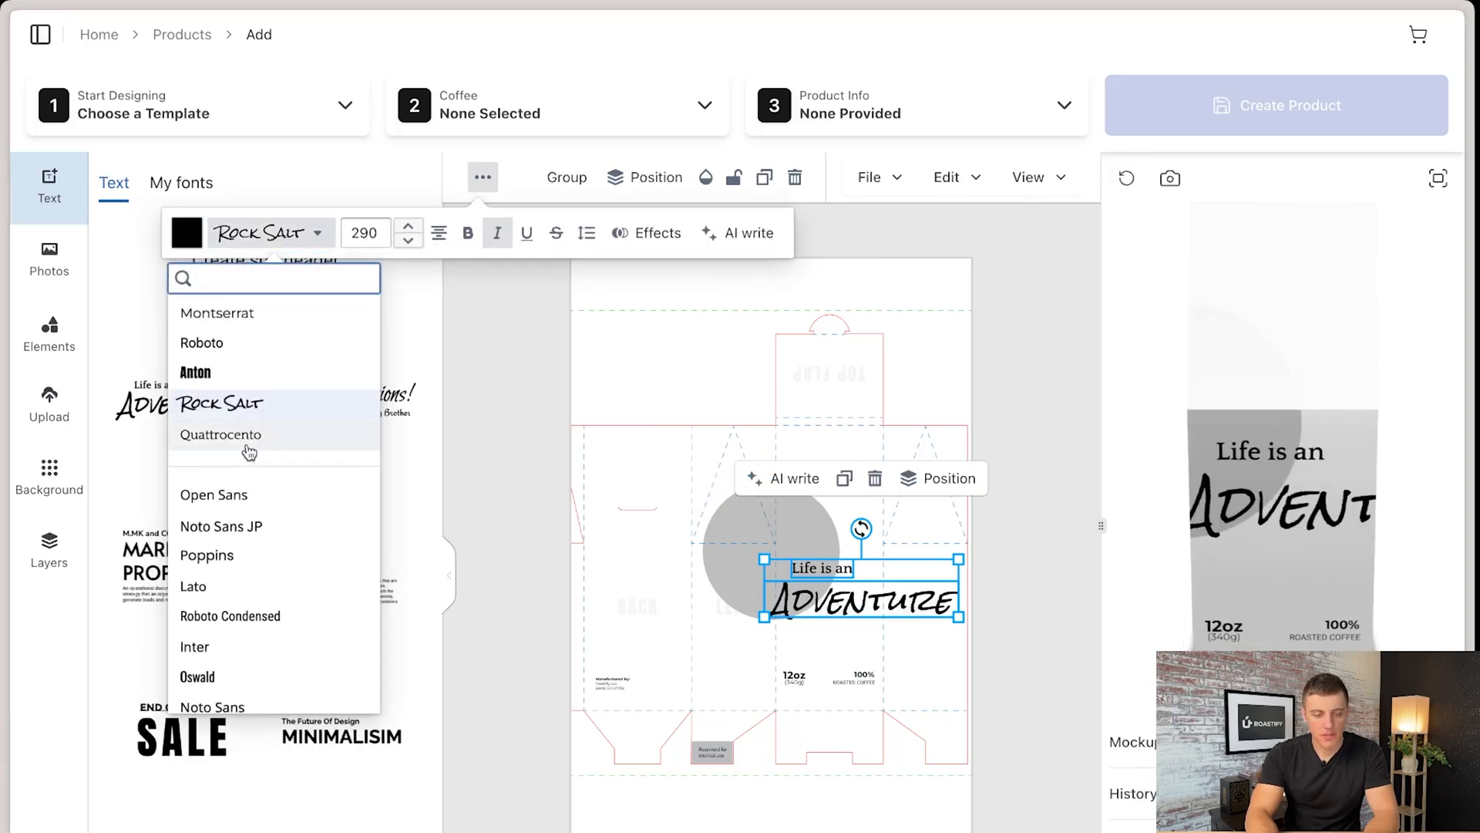
left_click(221, 589)
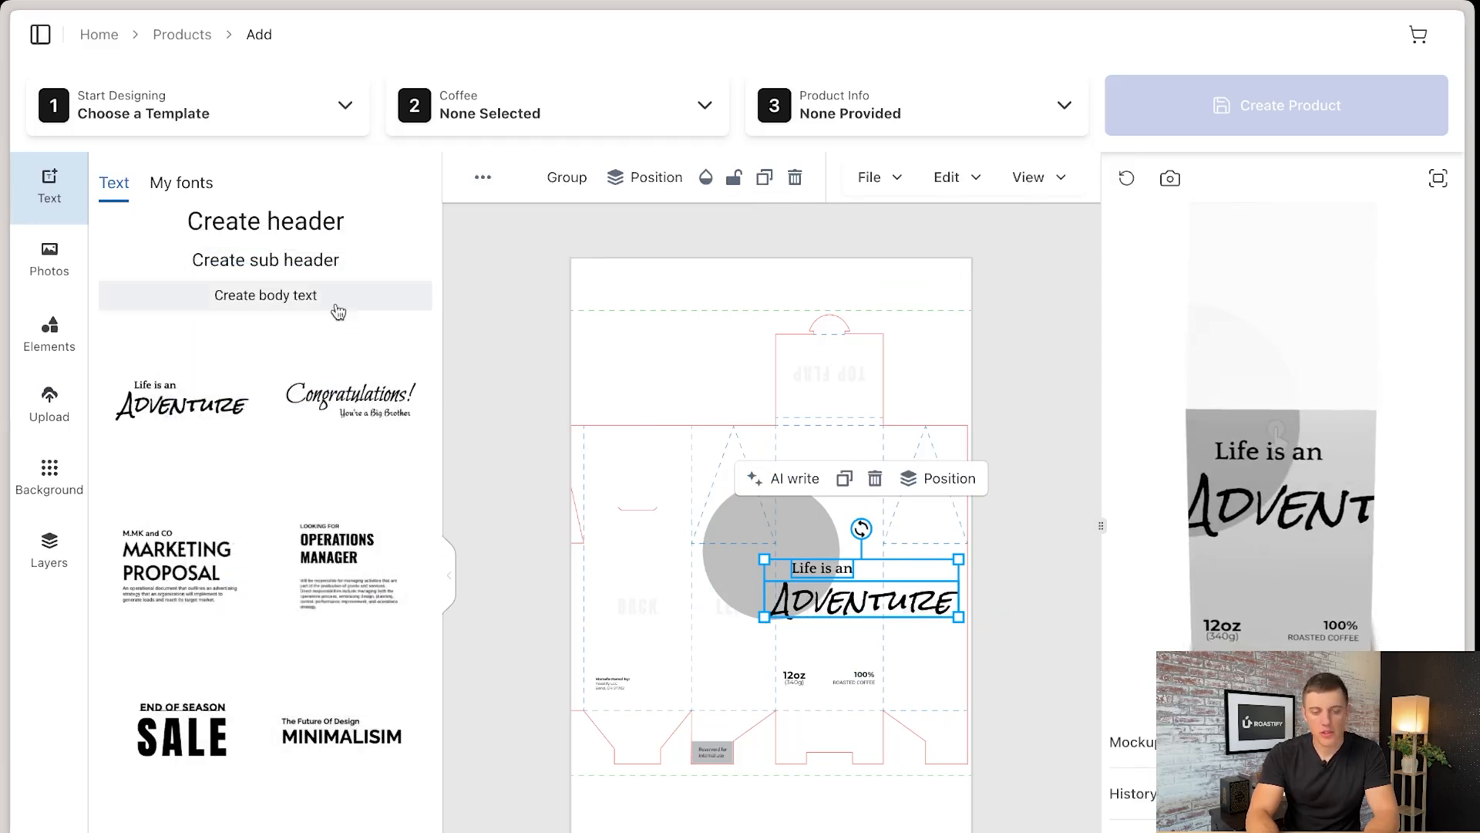
left_click(449, 575)
left_click(285, 186)
left_click(285, 187)
left_click(284, 187)
left_click(284, 186)
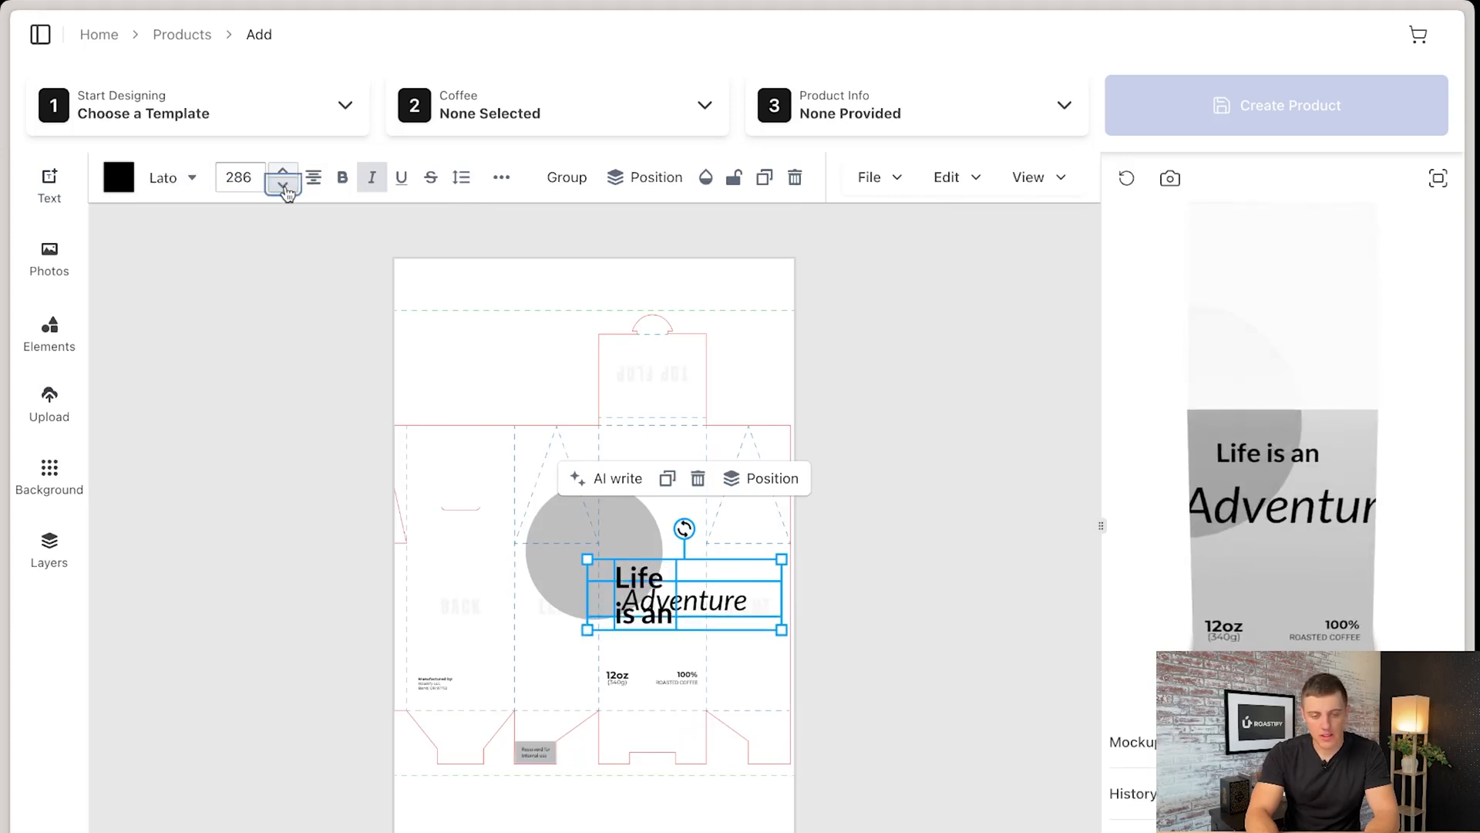
left_click(314, 180)
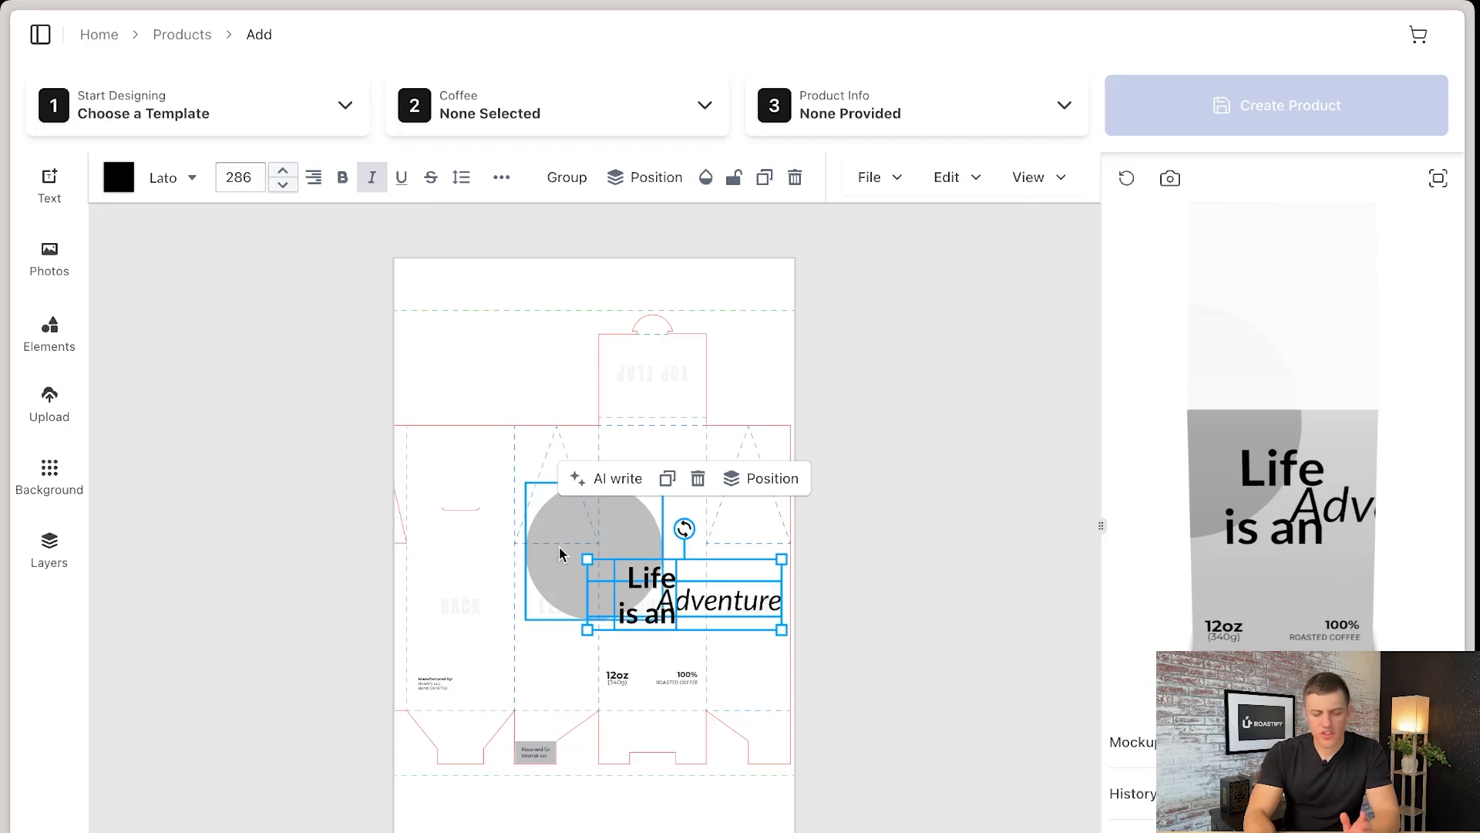
- Move the grey circle onto the back panel, then centre it behind the text on the front panel
left_click_drag(569, 595, 468, 677)
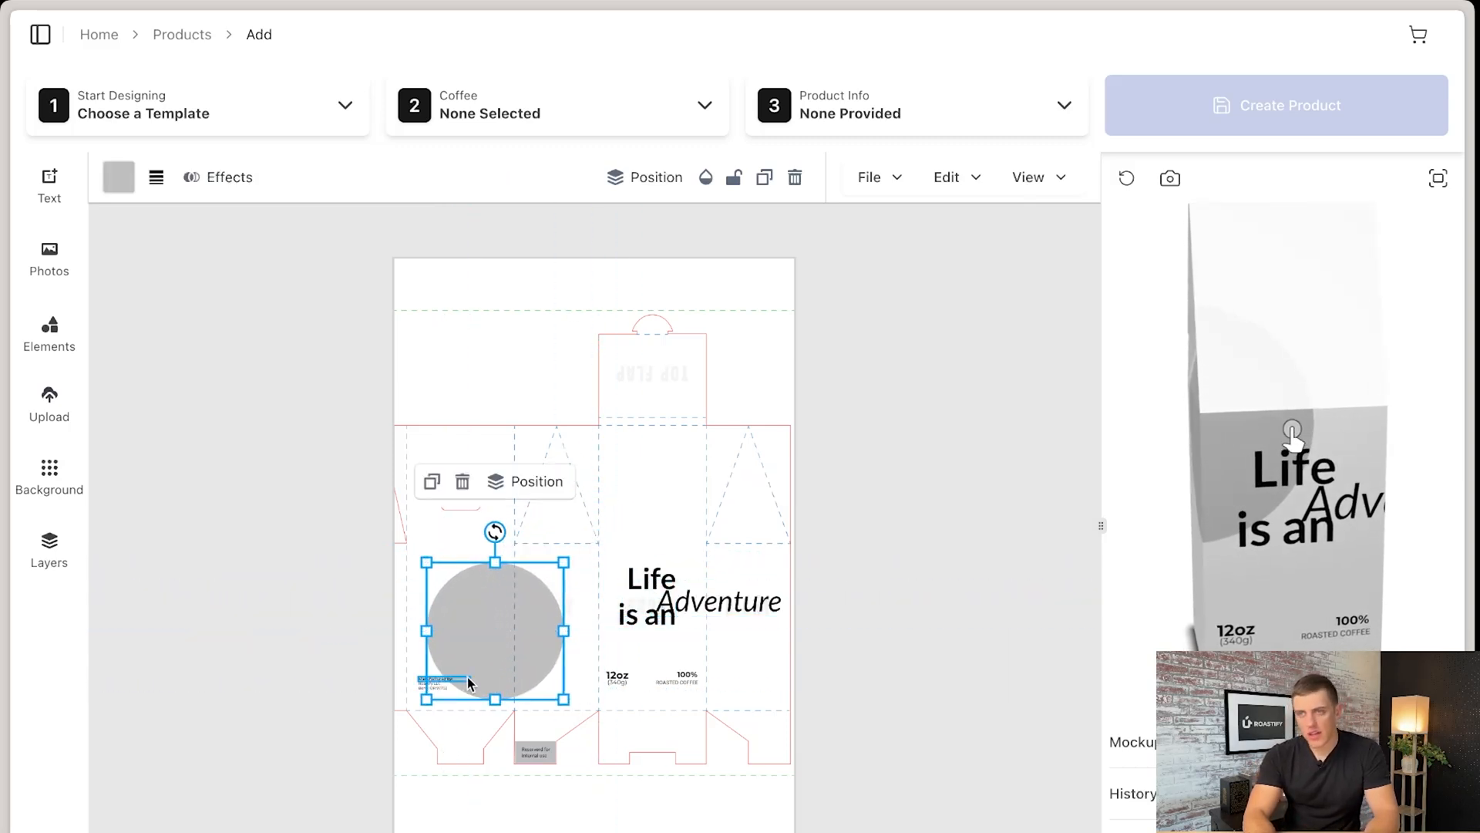
left_click_drag(477, 660, 631, 618)
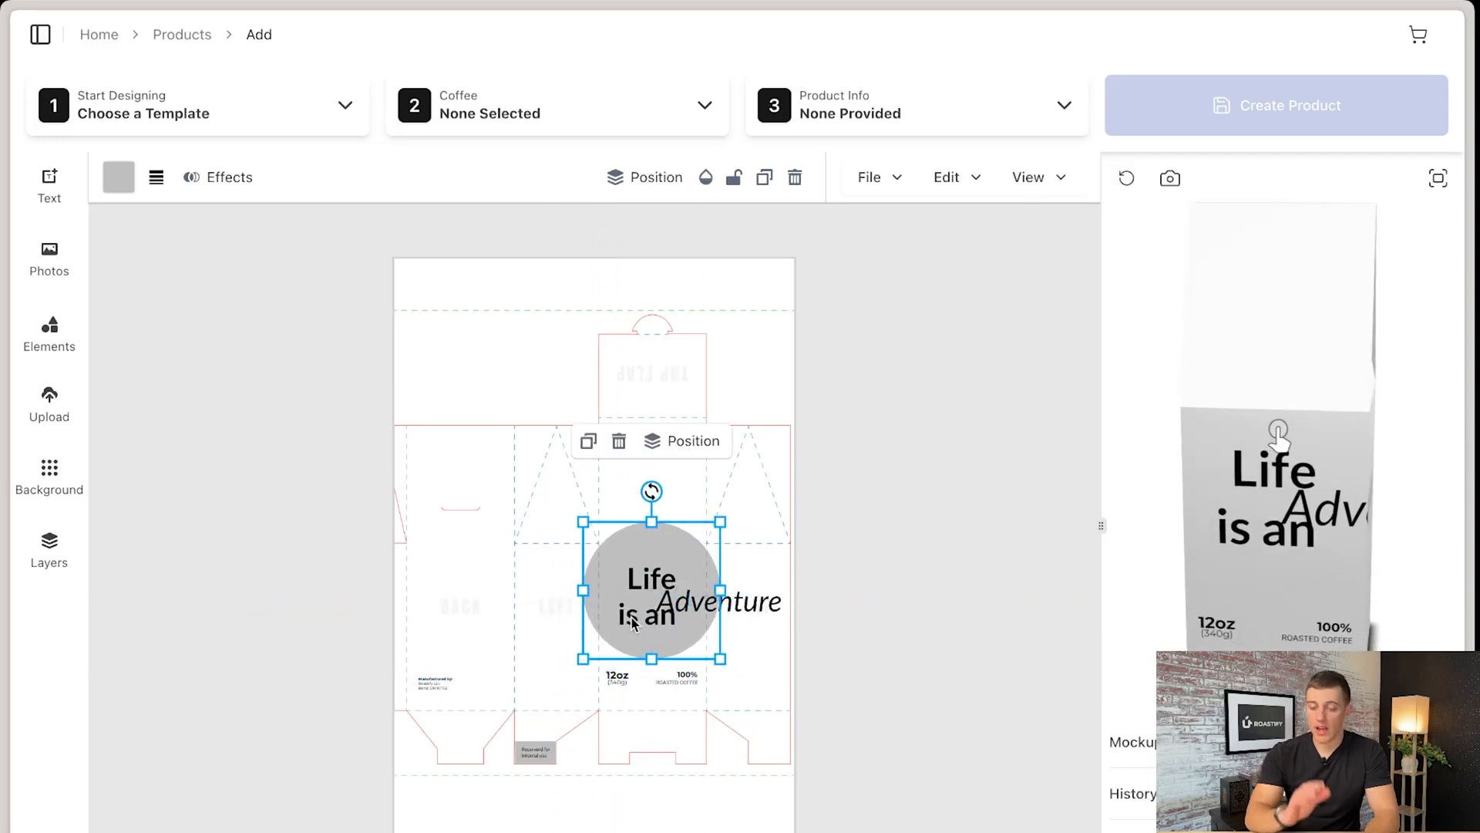
- Apply the dark template with colourful skulls and delete the "Your Design Here" artwork from its front panel
left_click(267, 104)
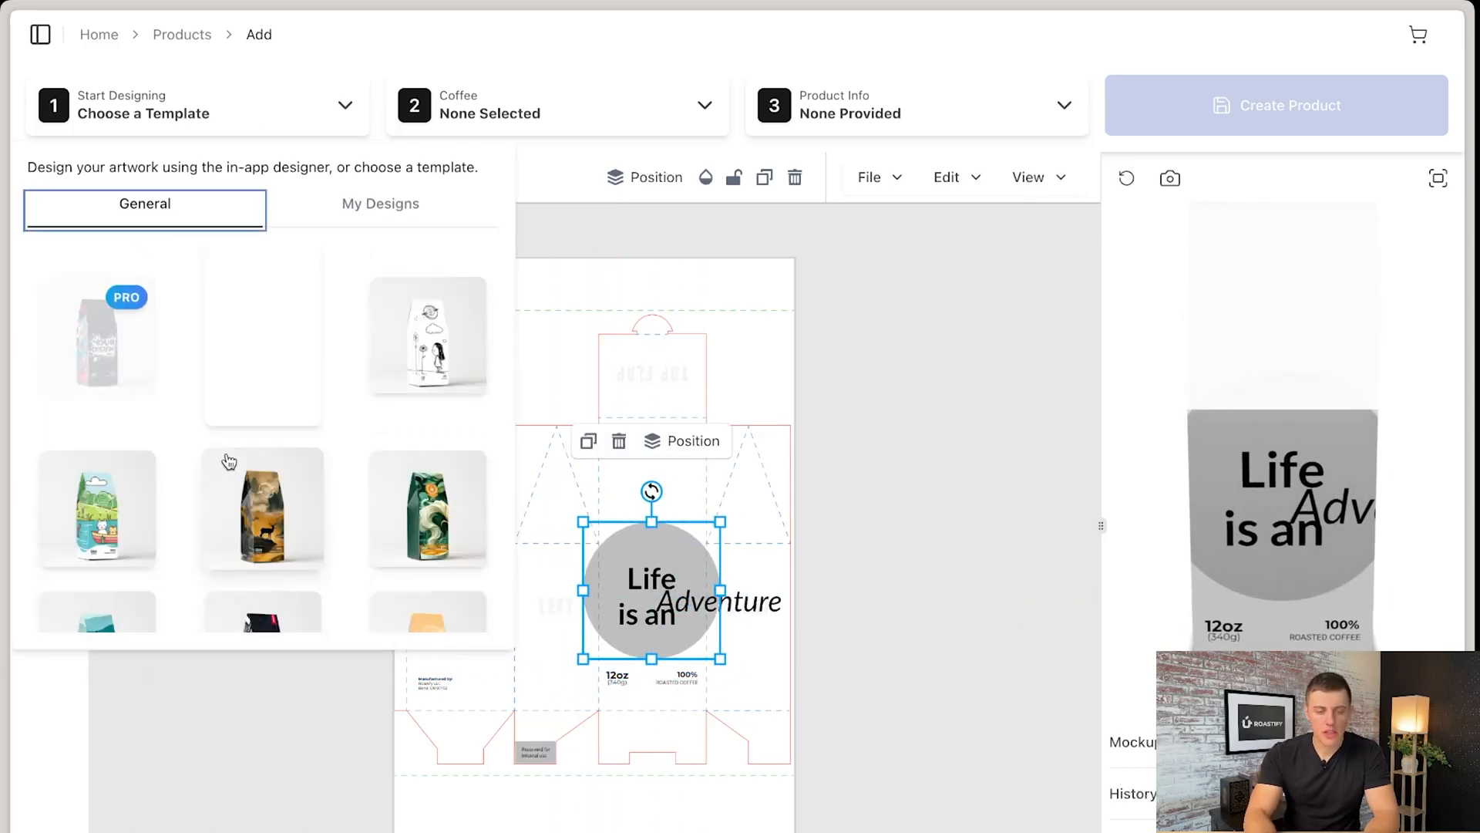
scroll(231, 462, "down", 5)
left_click(272, 457)
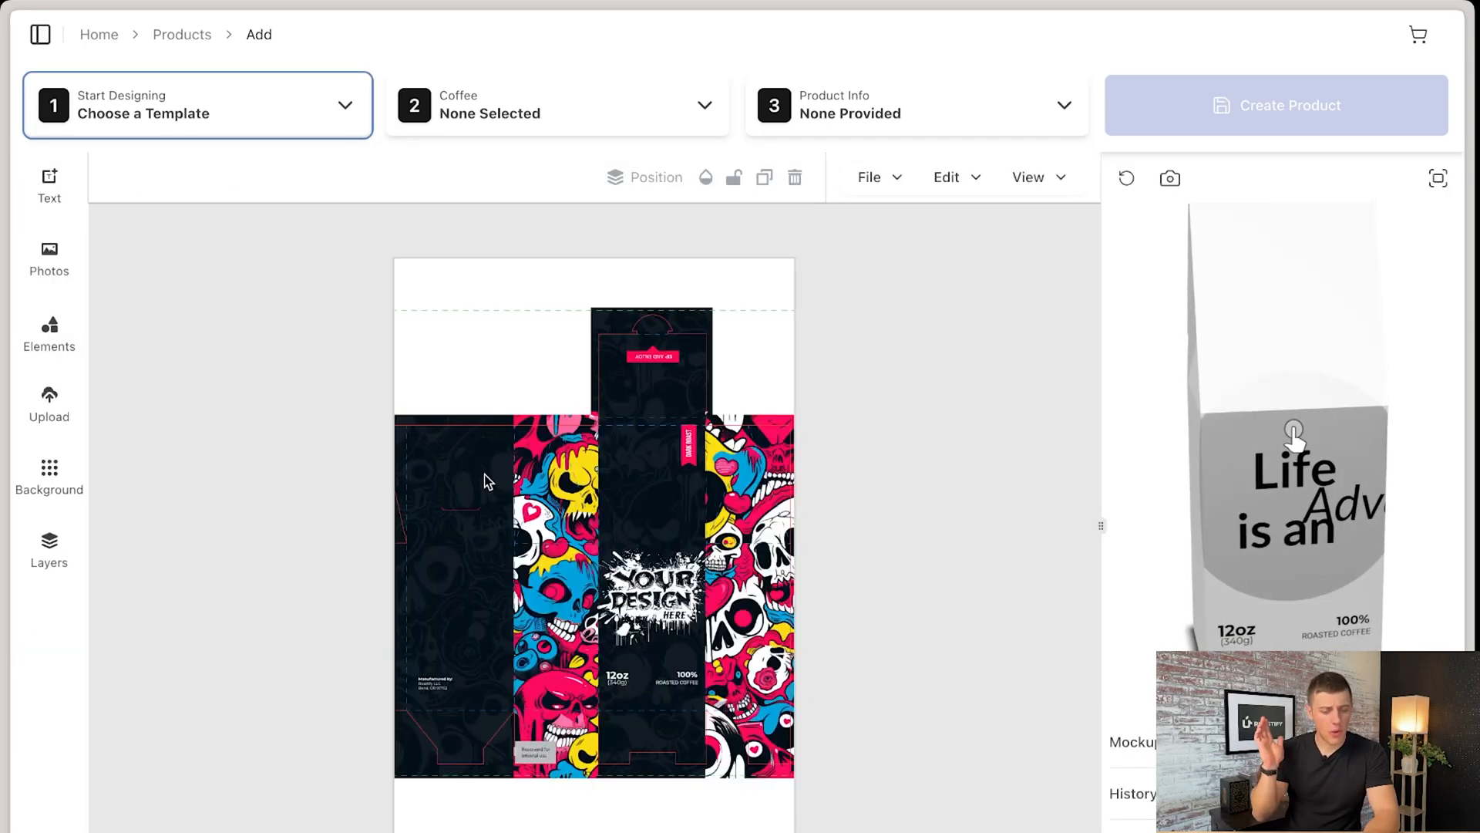
left_click(670, 609)
key("Delete")
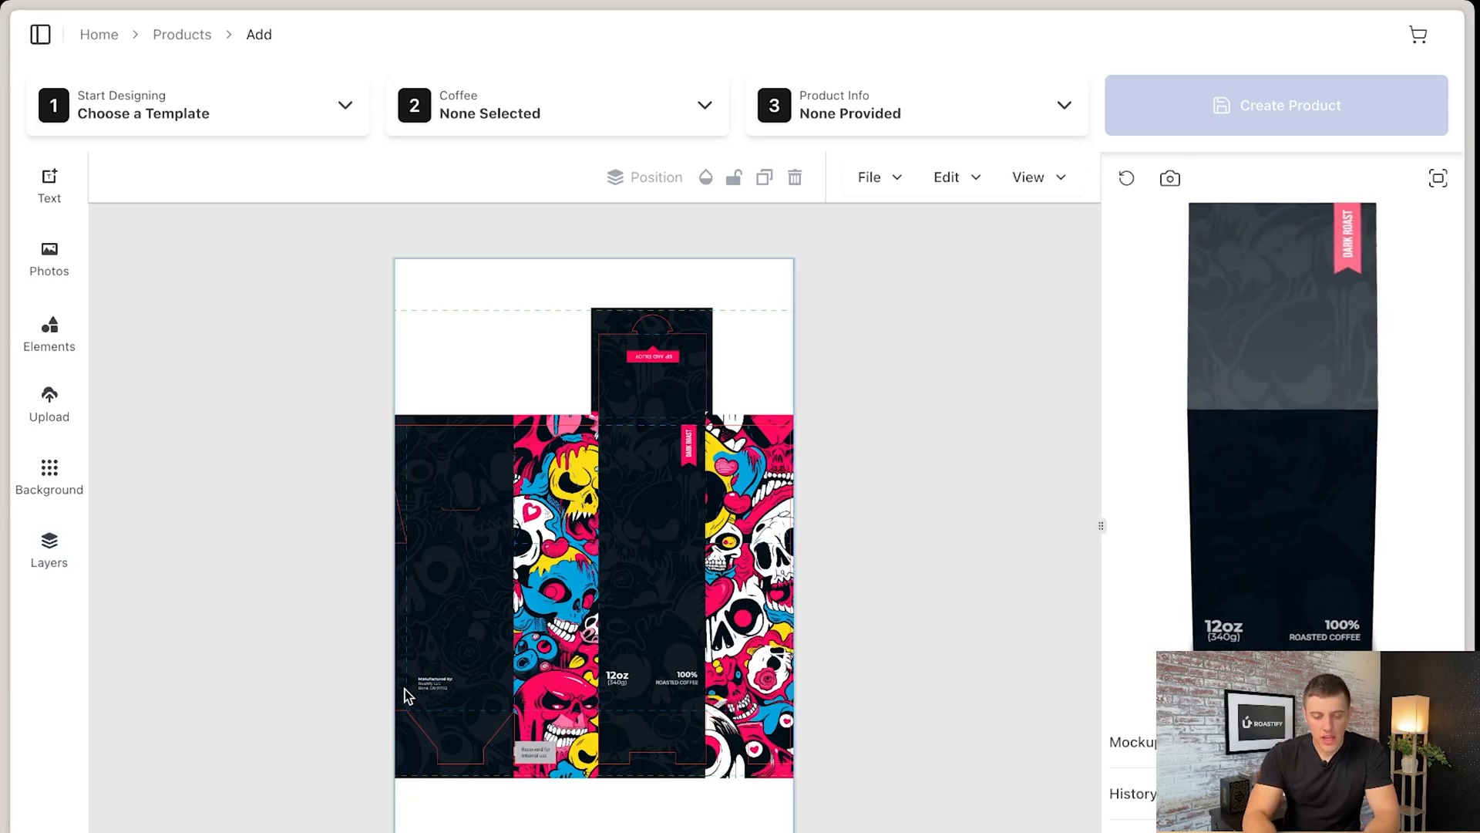
- Examine the template's manufacturer text on the back panel and the 12oz weight text on the front panel
scroll(405, 690, "up", 5)
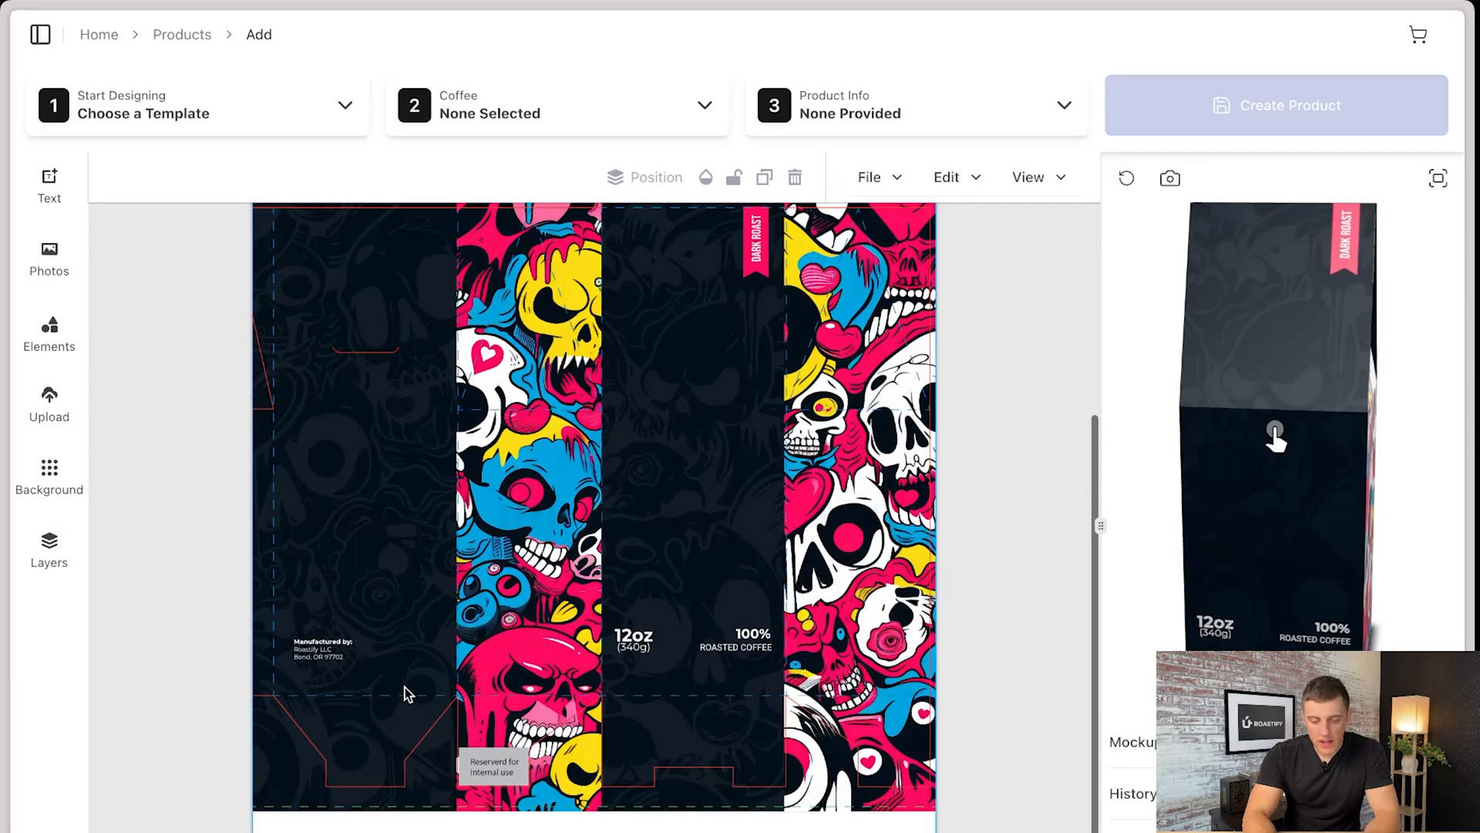
scroll(405, 688, "up", 4)
scroll(405, 687, "right", 1)
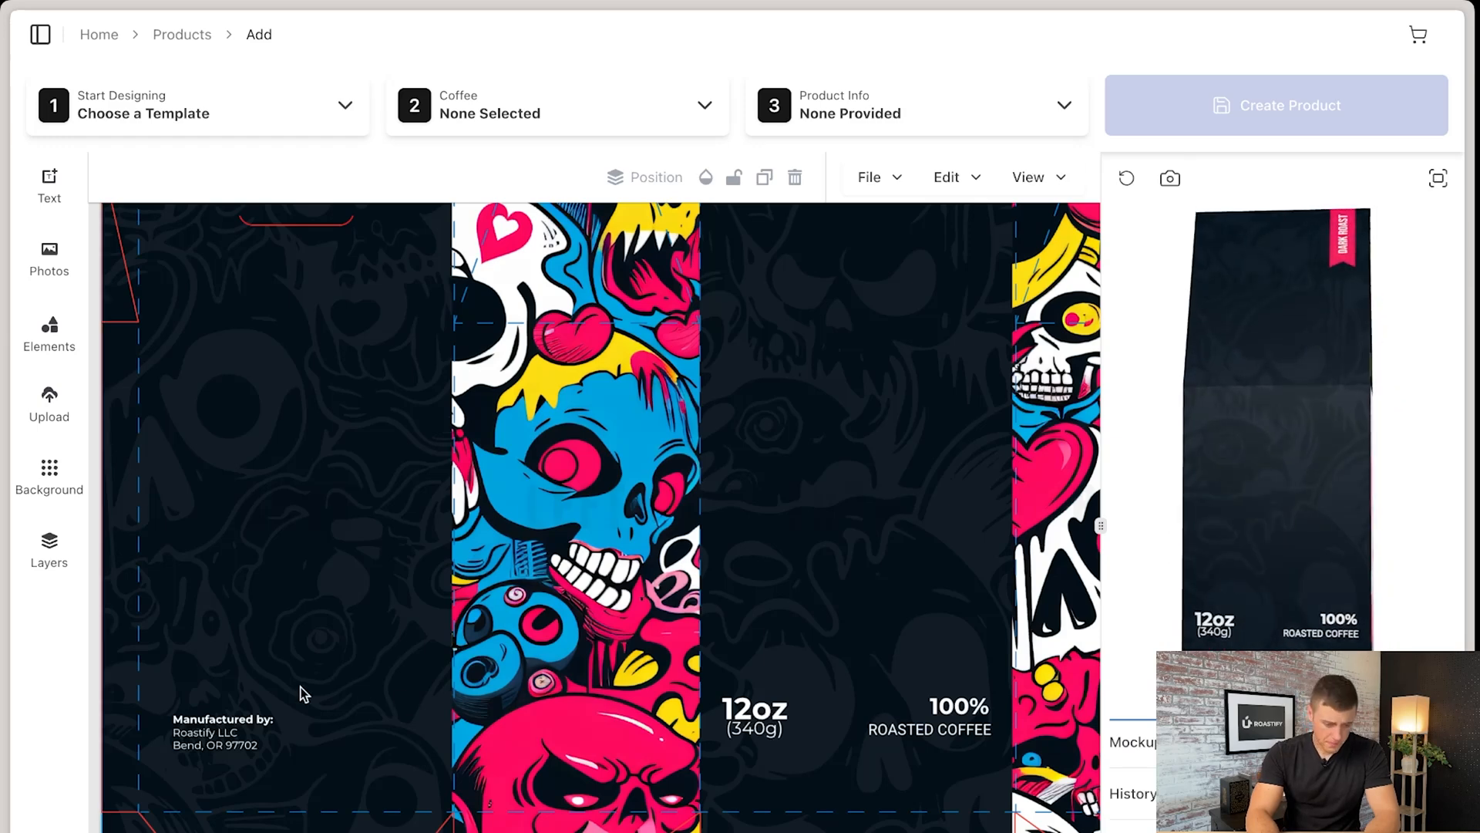
left_click(193, 738)
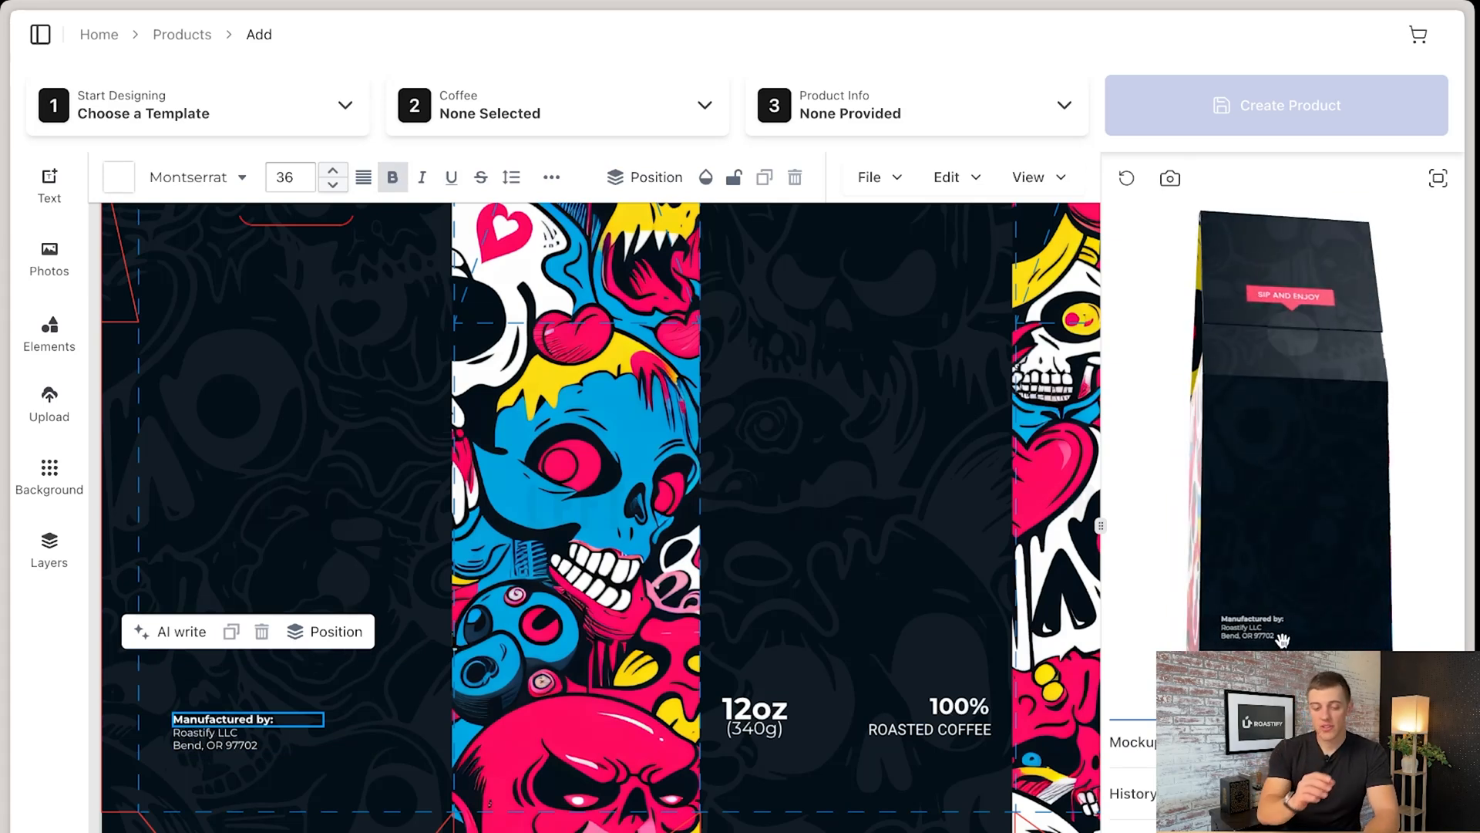
left_click(224, 750)
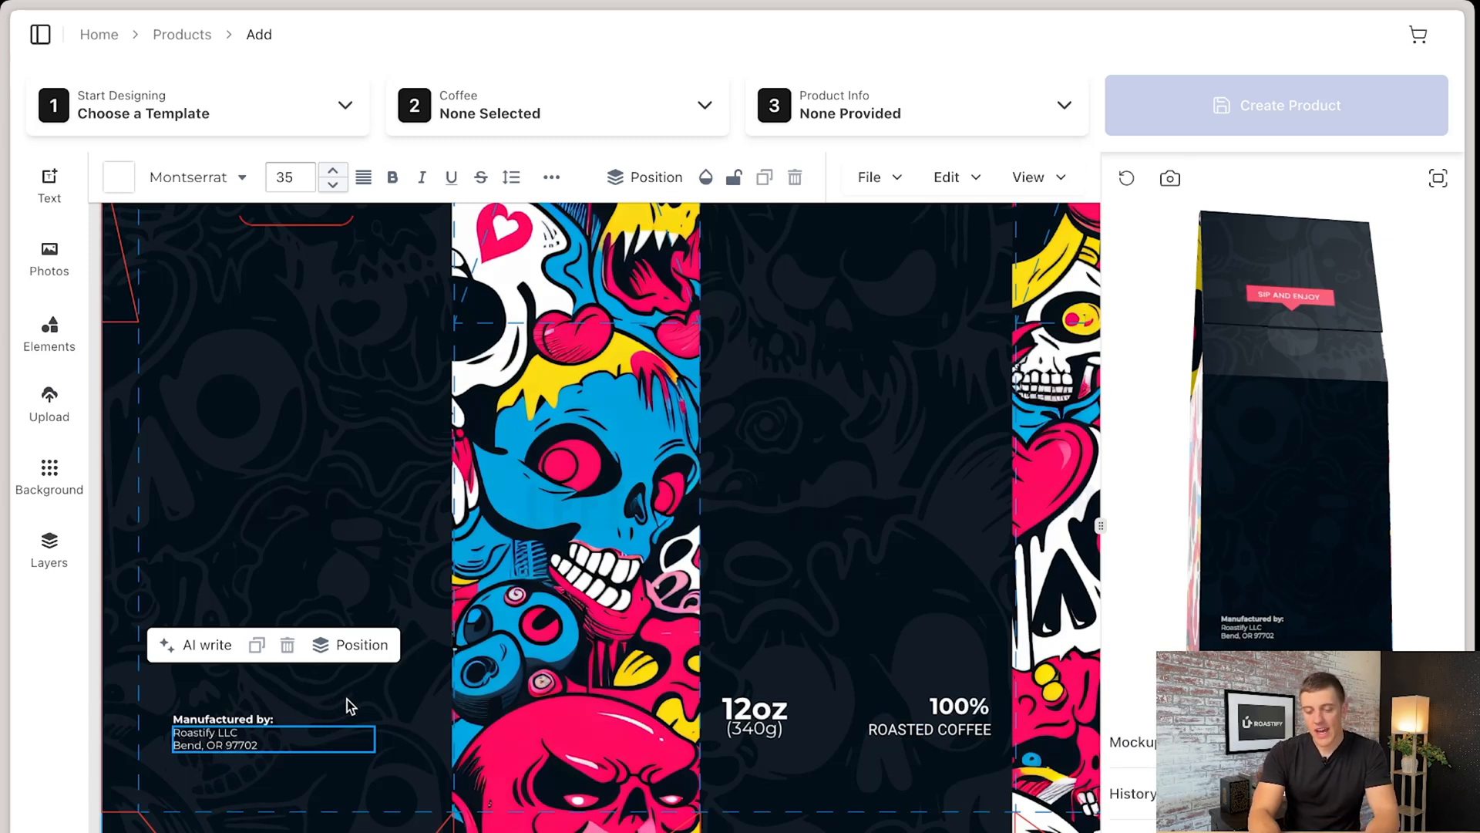
left_click(747, 725)
left_click(775, 715)
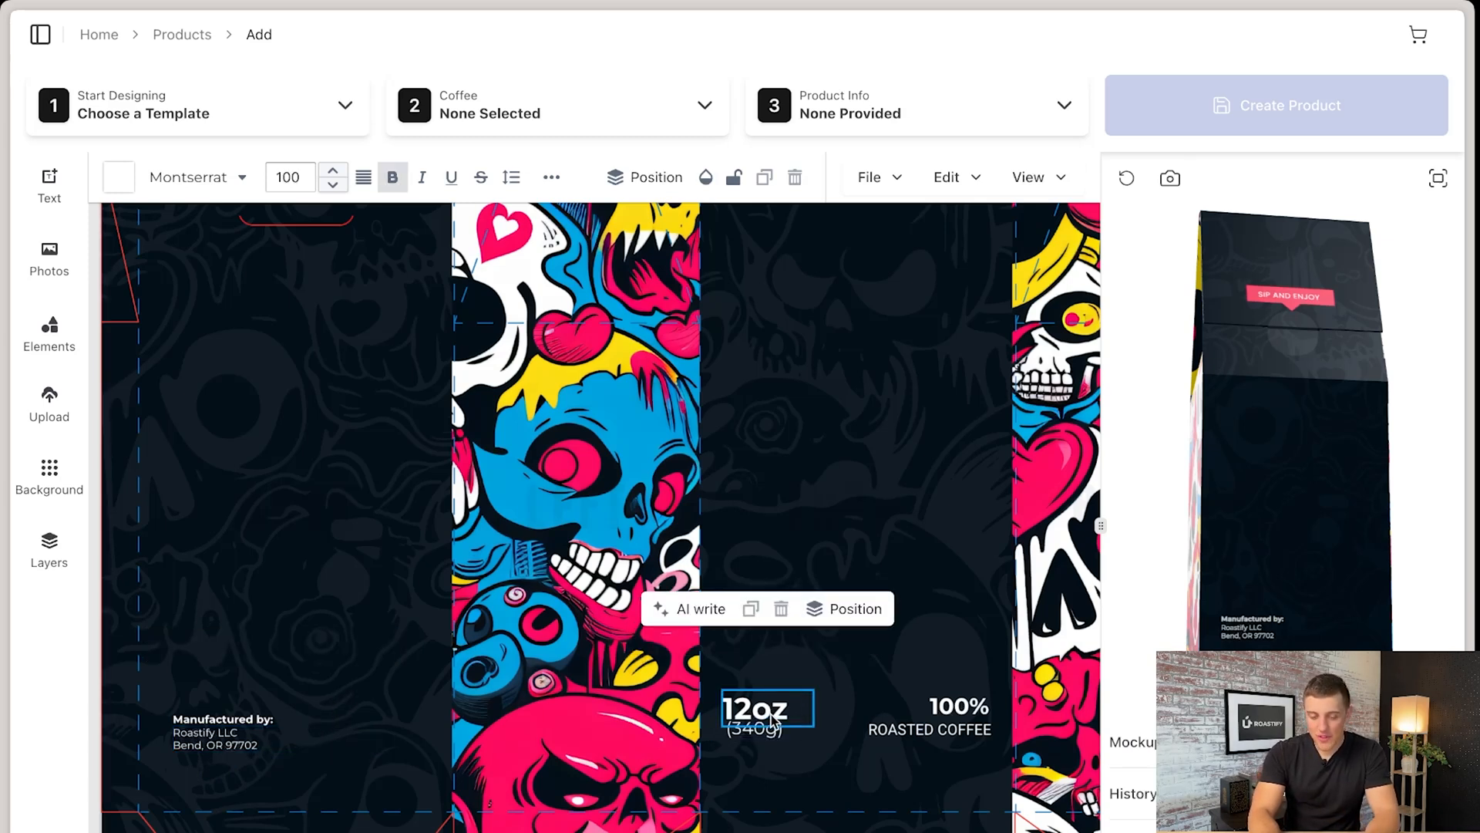
- Unlock the "(340g)" text on the front panel and centre it just below the "12oz" text
left_click(774, 727)
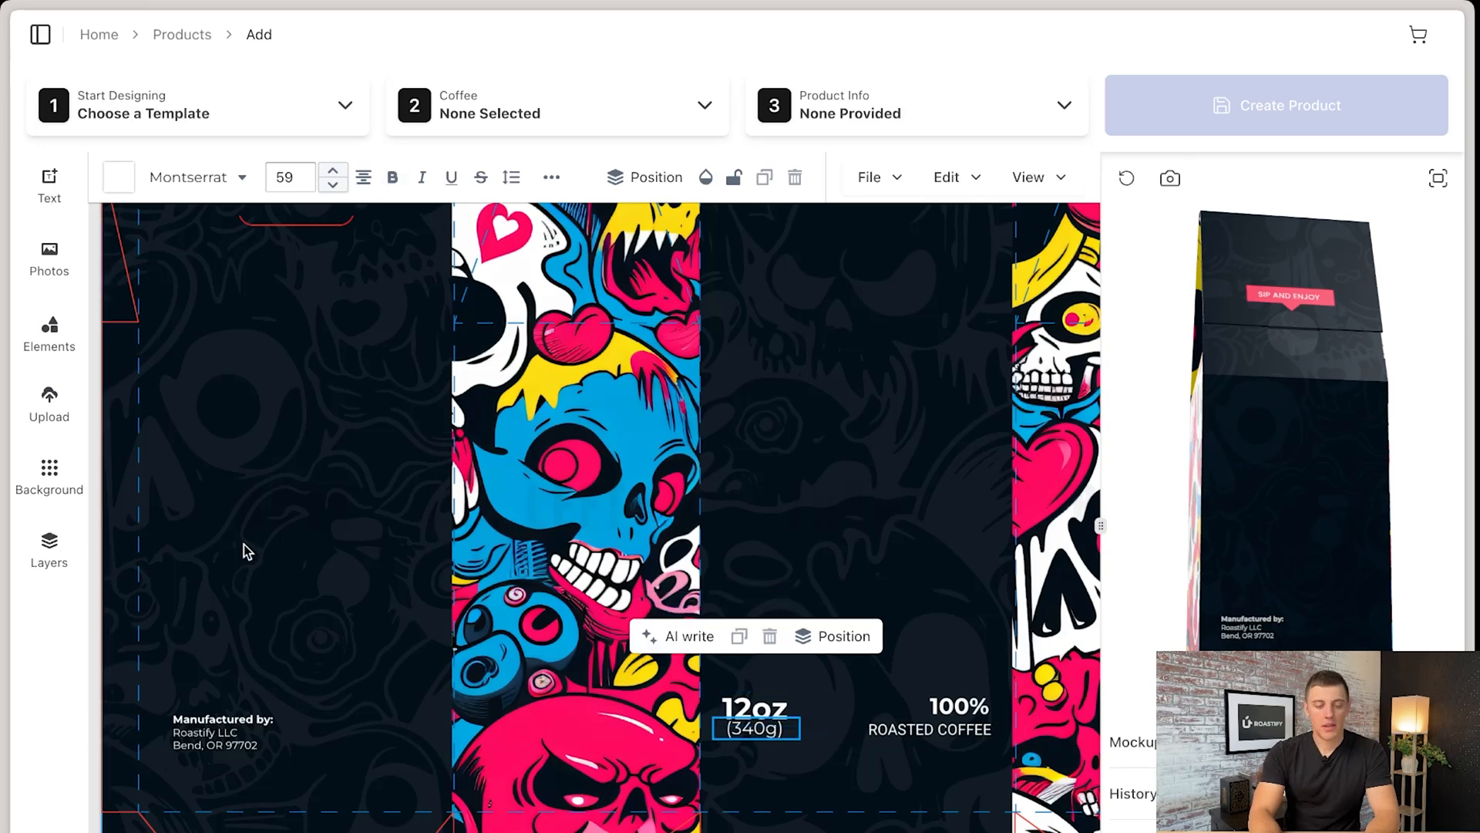
left_click(50, 553)
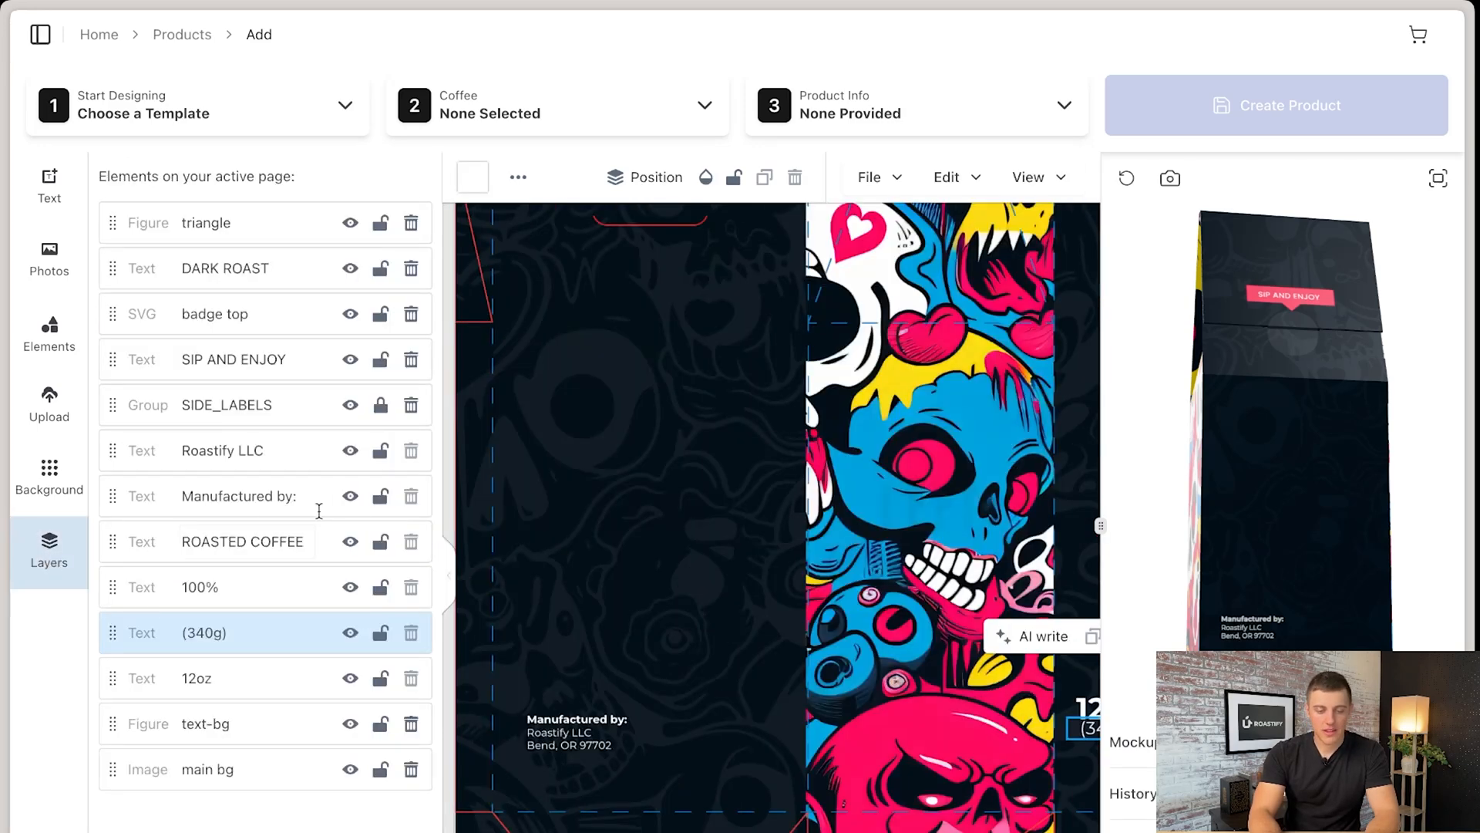
left_click(382, 633)
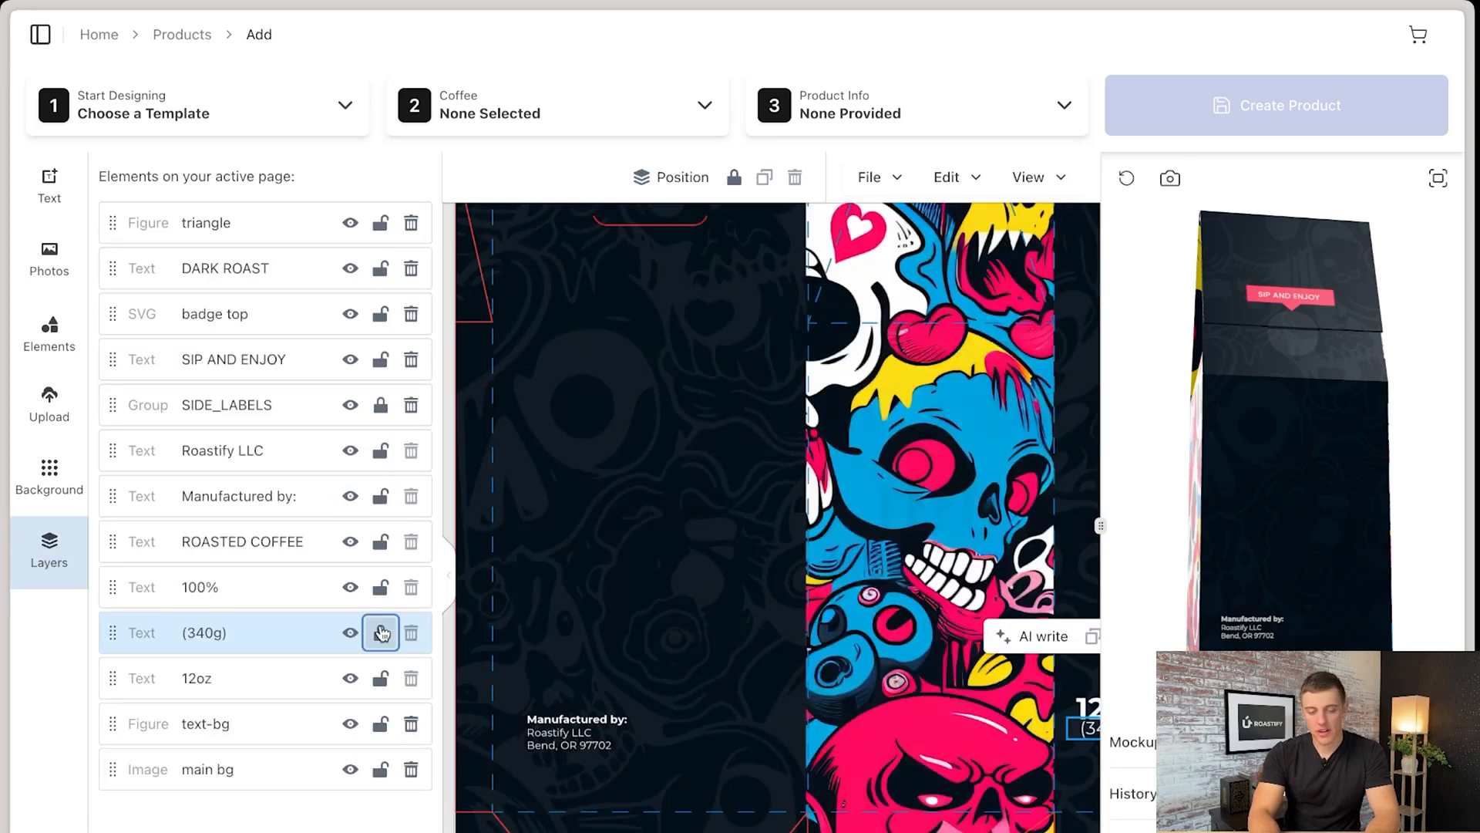
scroll(804, 714, "right", 2)
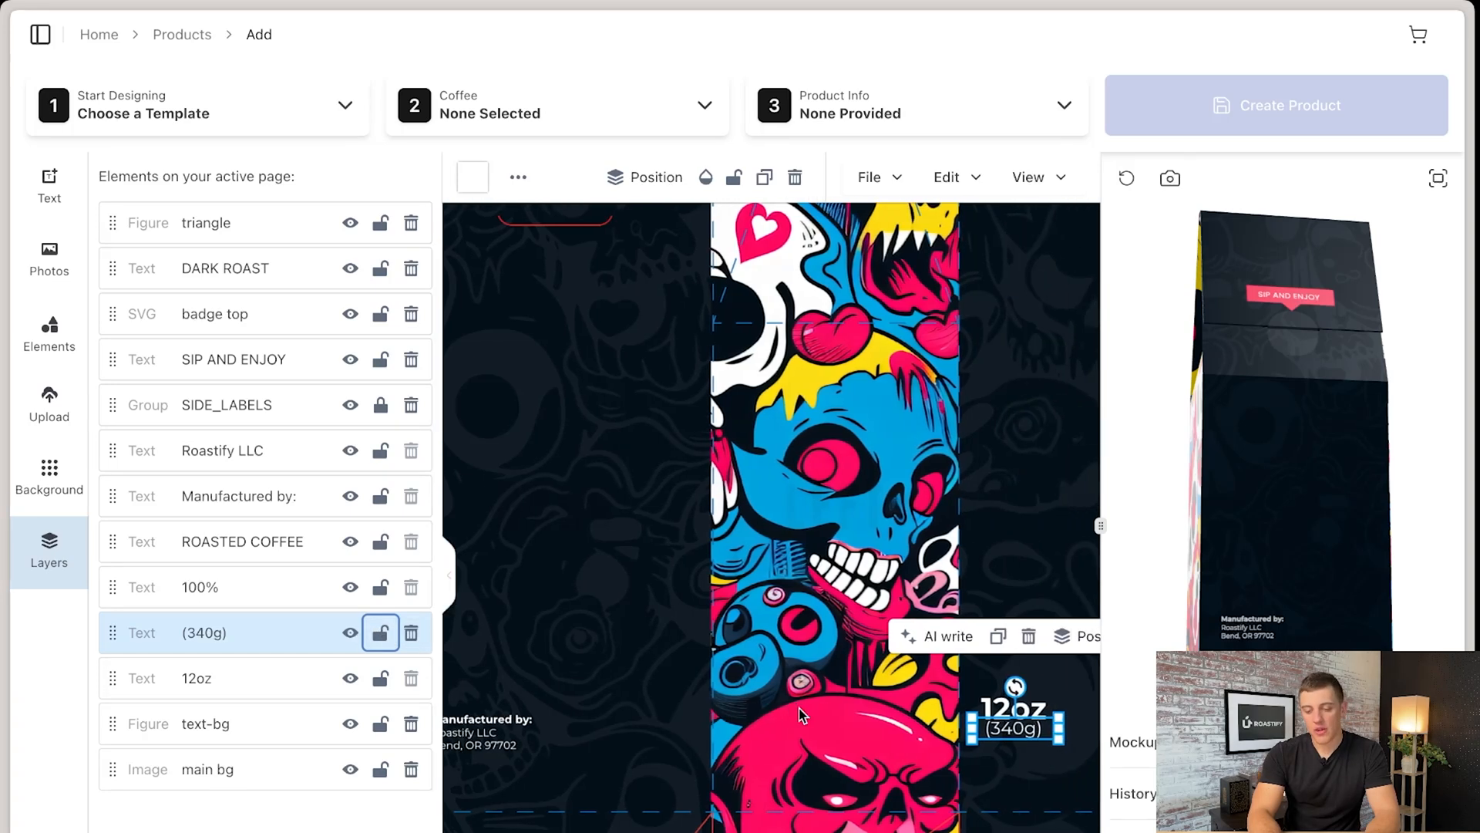
mouse_move(978, 732)
left_mouse_down()
mouse_move(973, 770)
mouse_move(984, 739)
left_mouse_up()
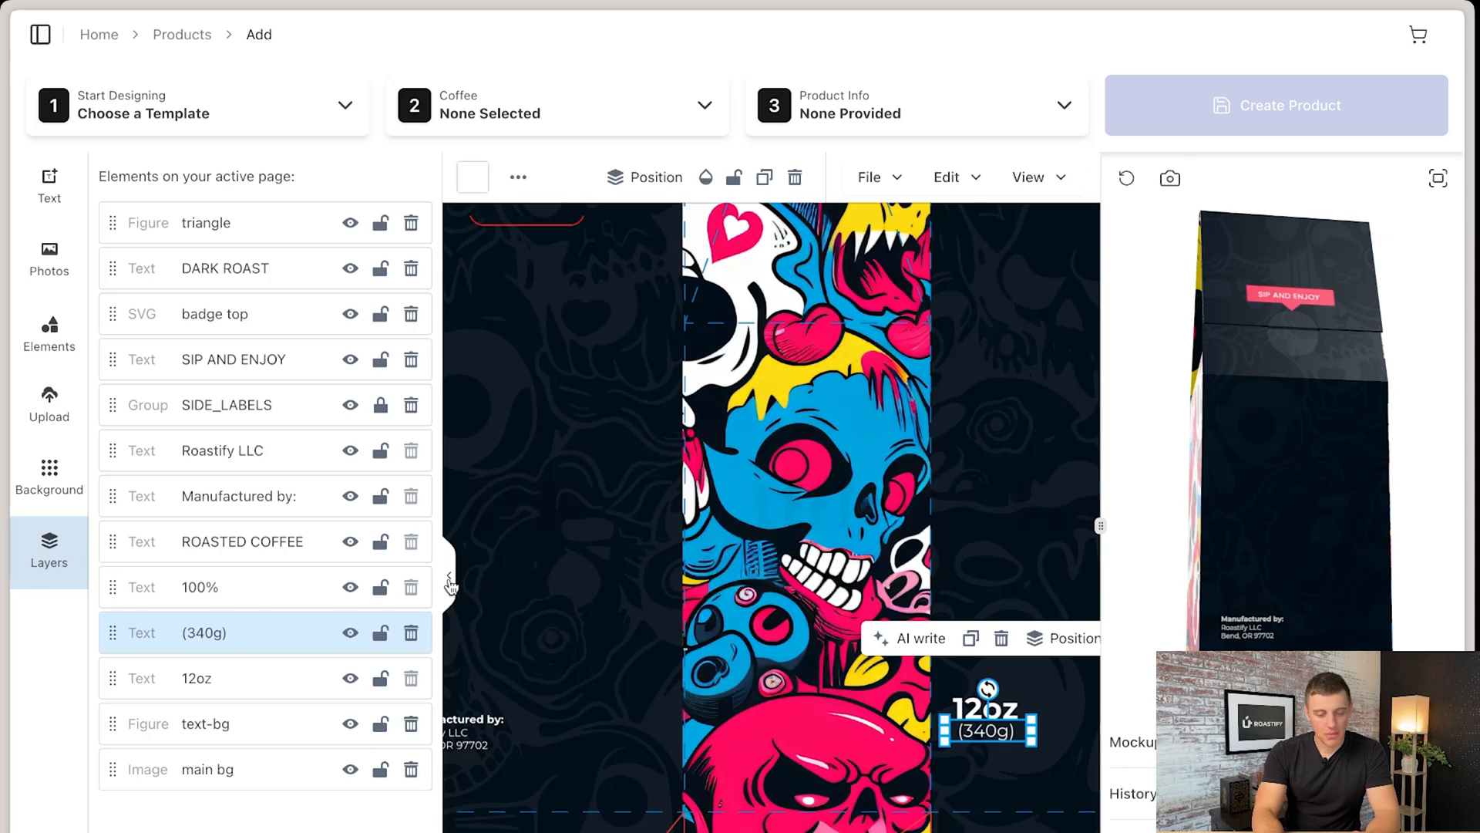
- Unlock the Roastify LLC address text on the back panel and align it under the "Manufactured by:" heading
left_click(503, 746)
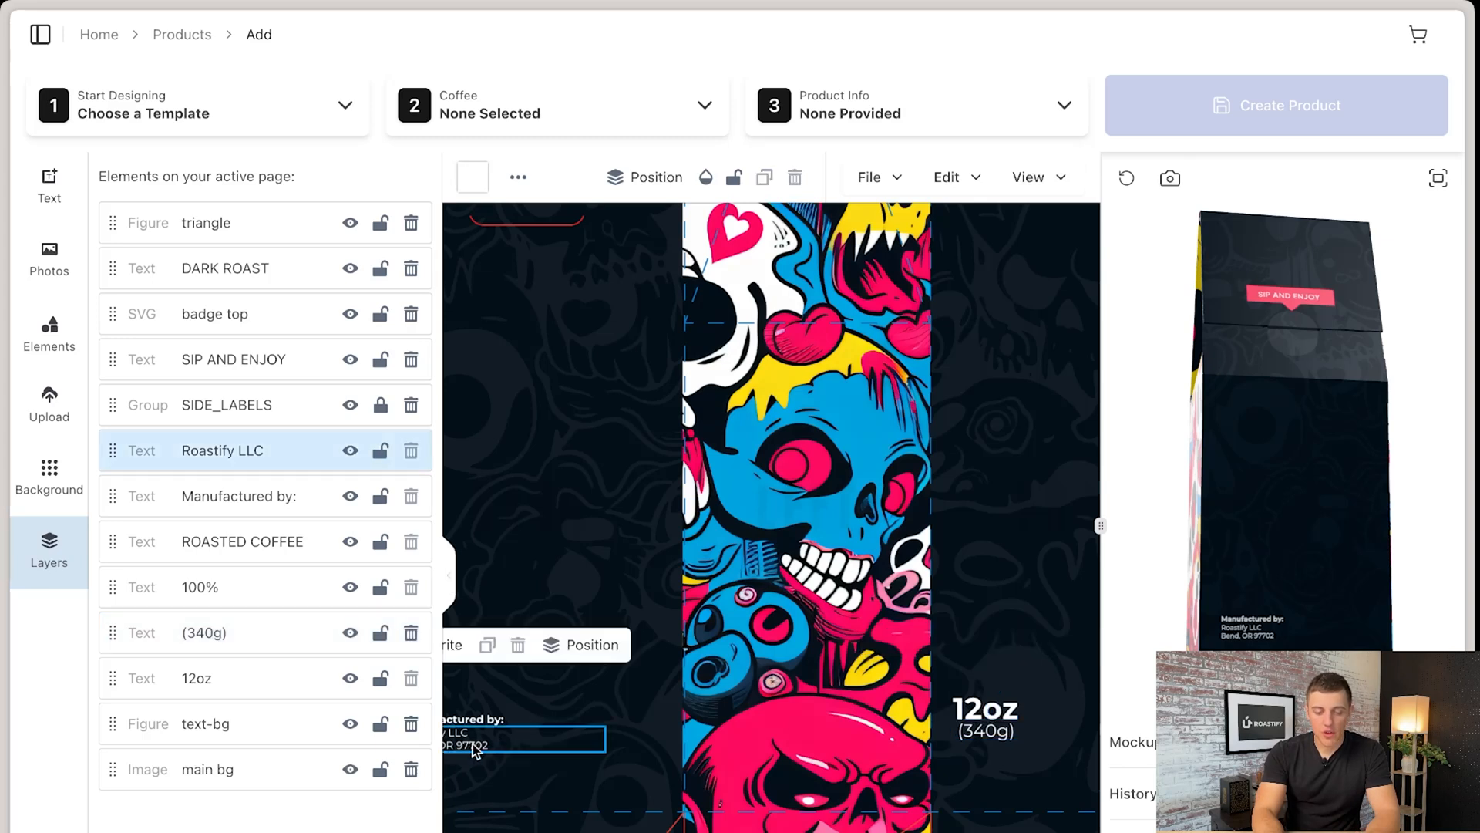
left_click(381, 461)
left_click(381, 461)
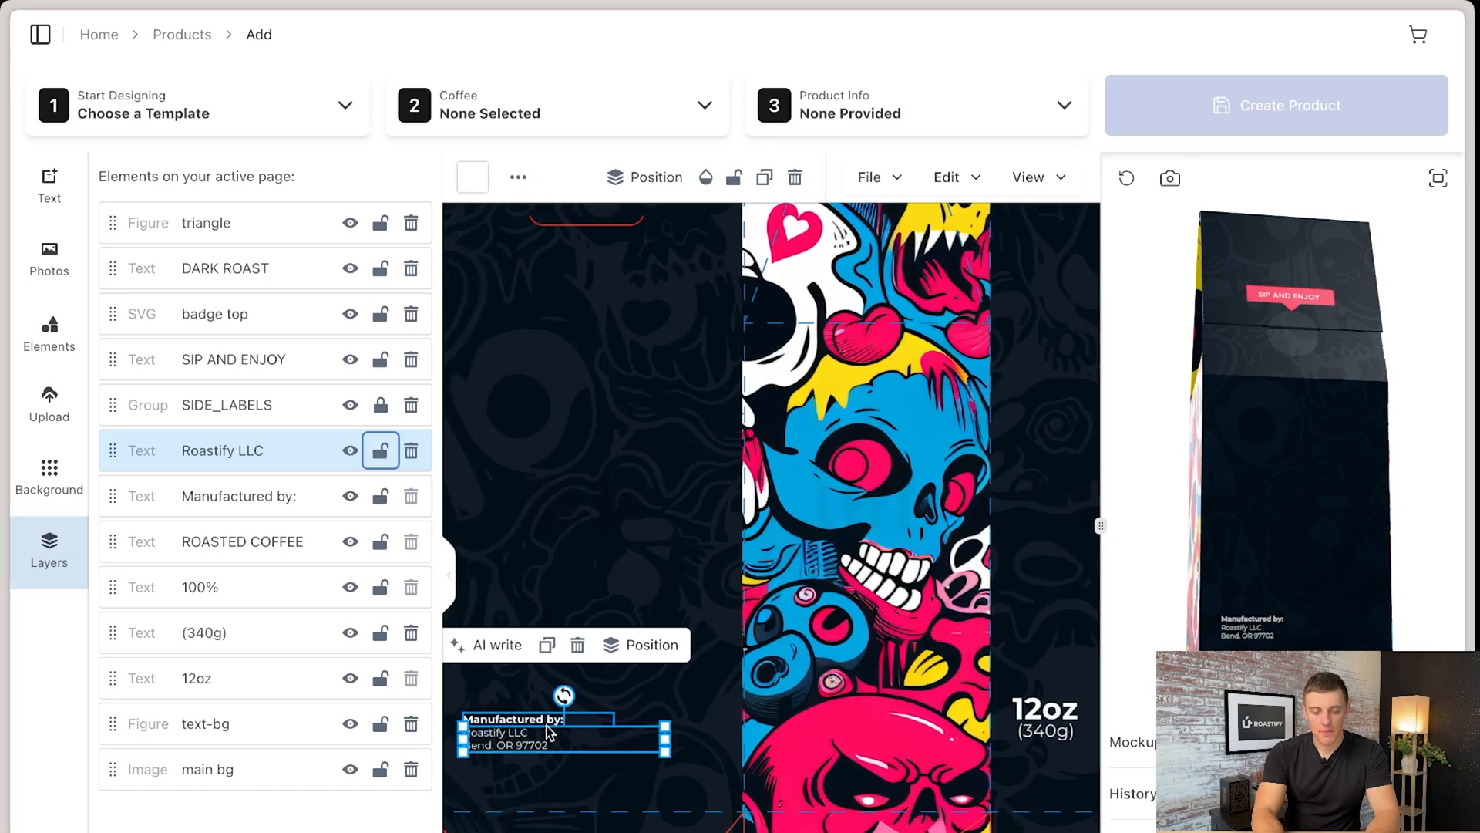
scroll(580, 740, "left", 3)
left_click_drag(580, 757, 551, 743)
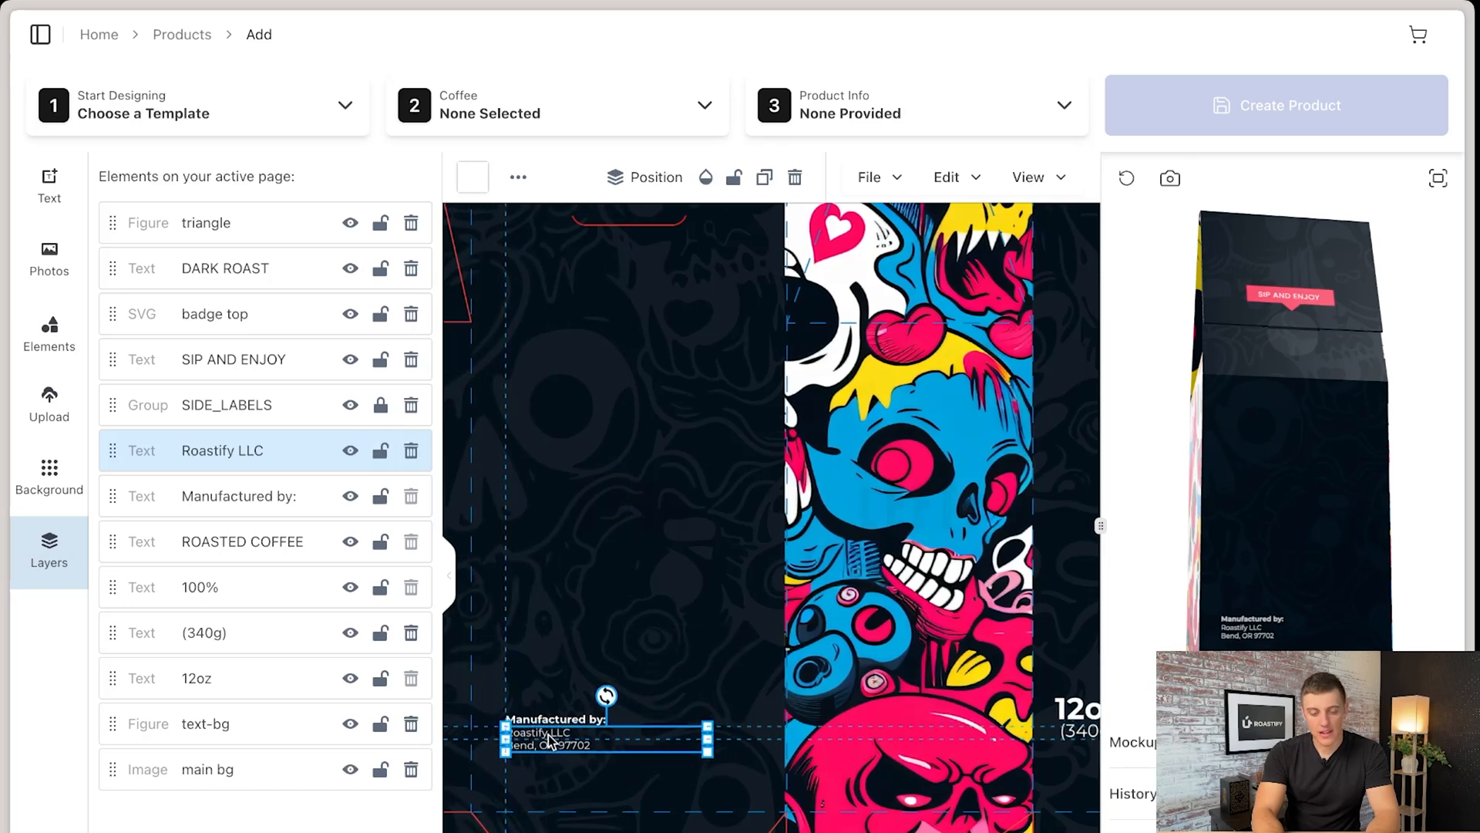
left_click(448, 575)
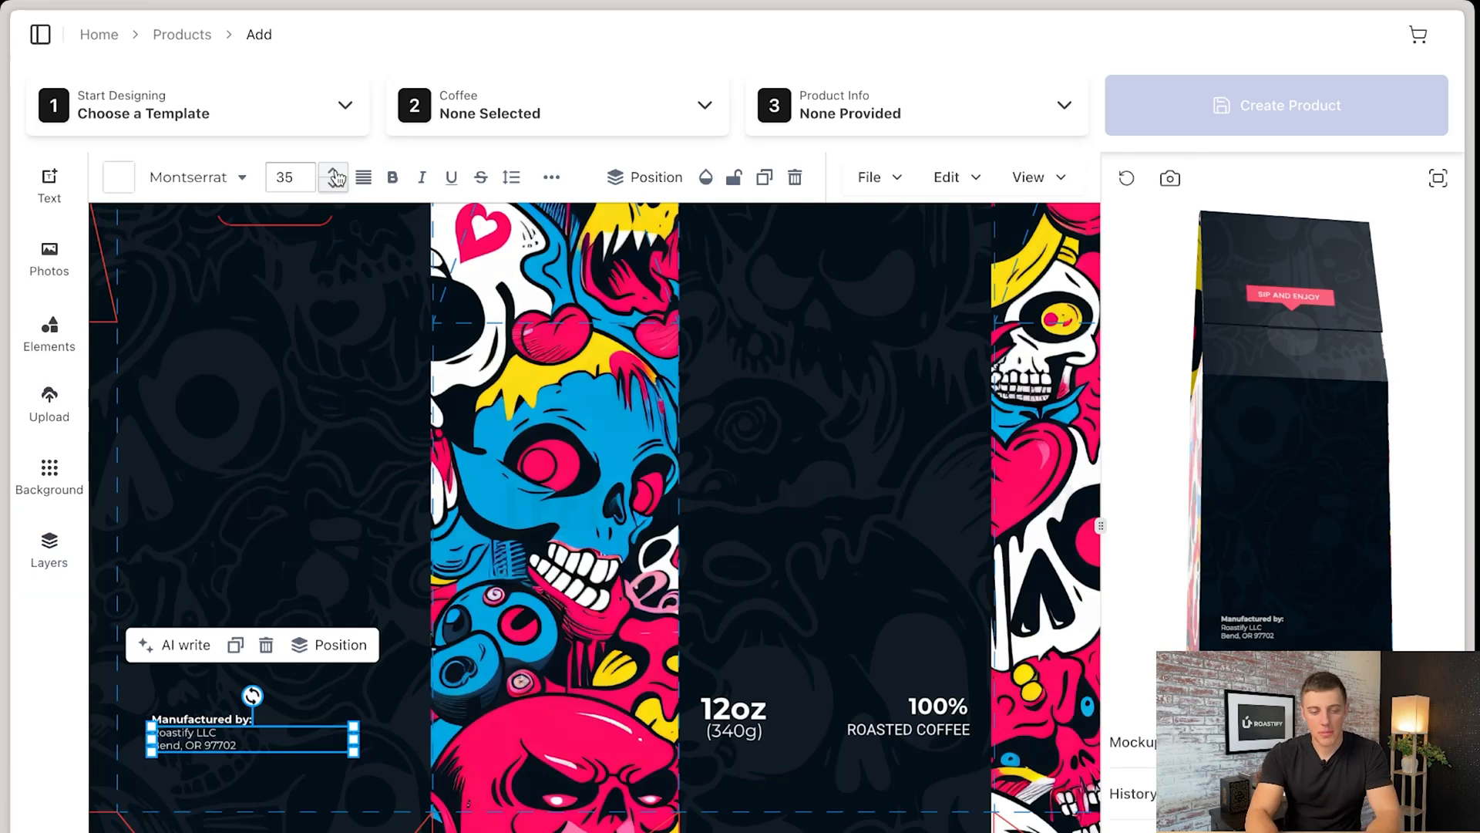
- View the saved designs and general templates, and select the Mexico SO single origin coffee for the product
left_click(332, 116)
left_click(391, 222)
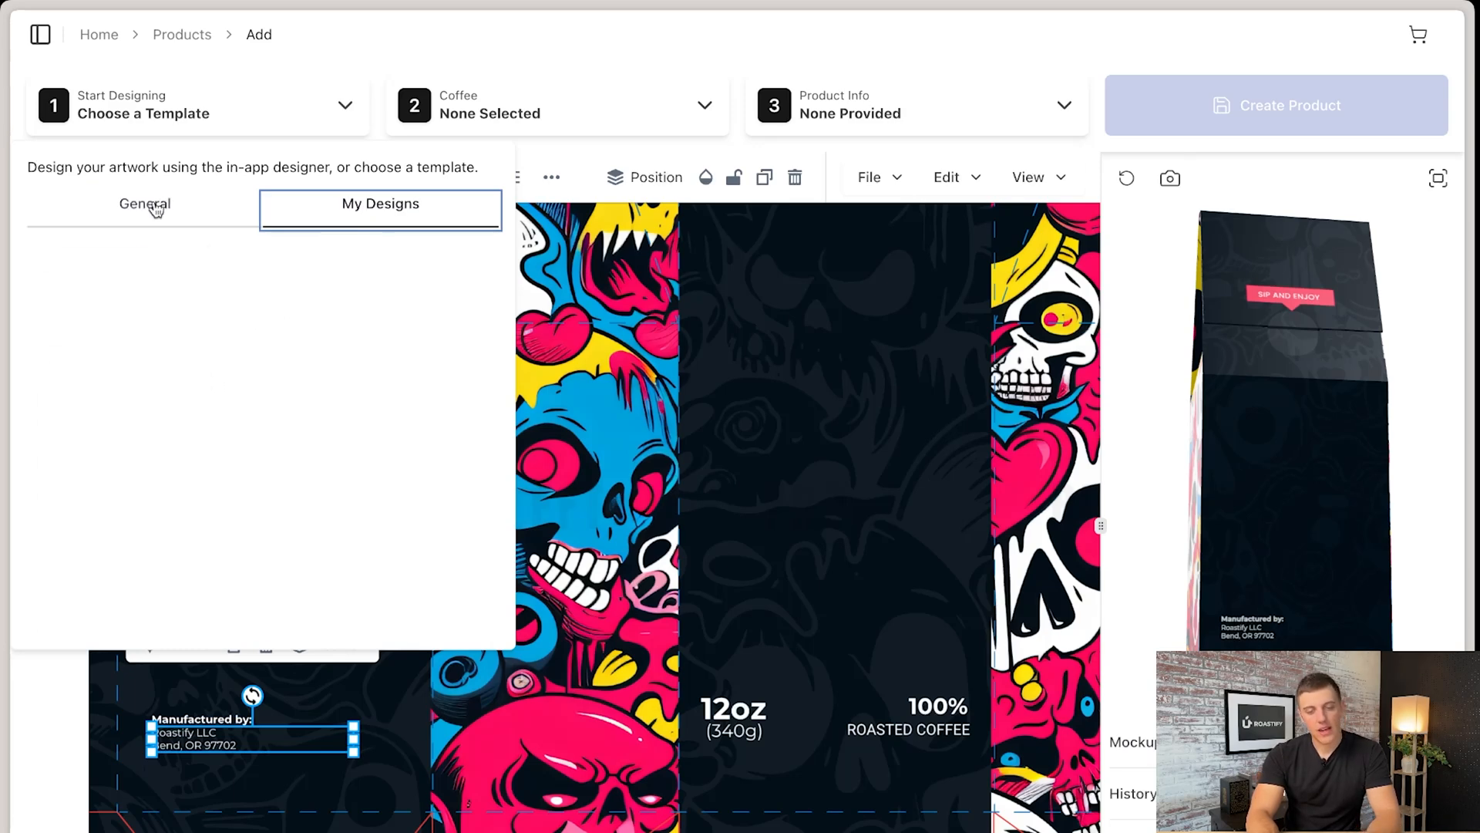
left_click(156, 209)
left_click(548, 126)
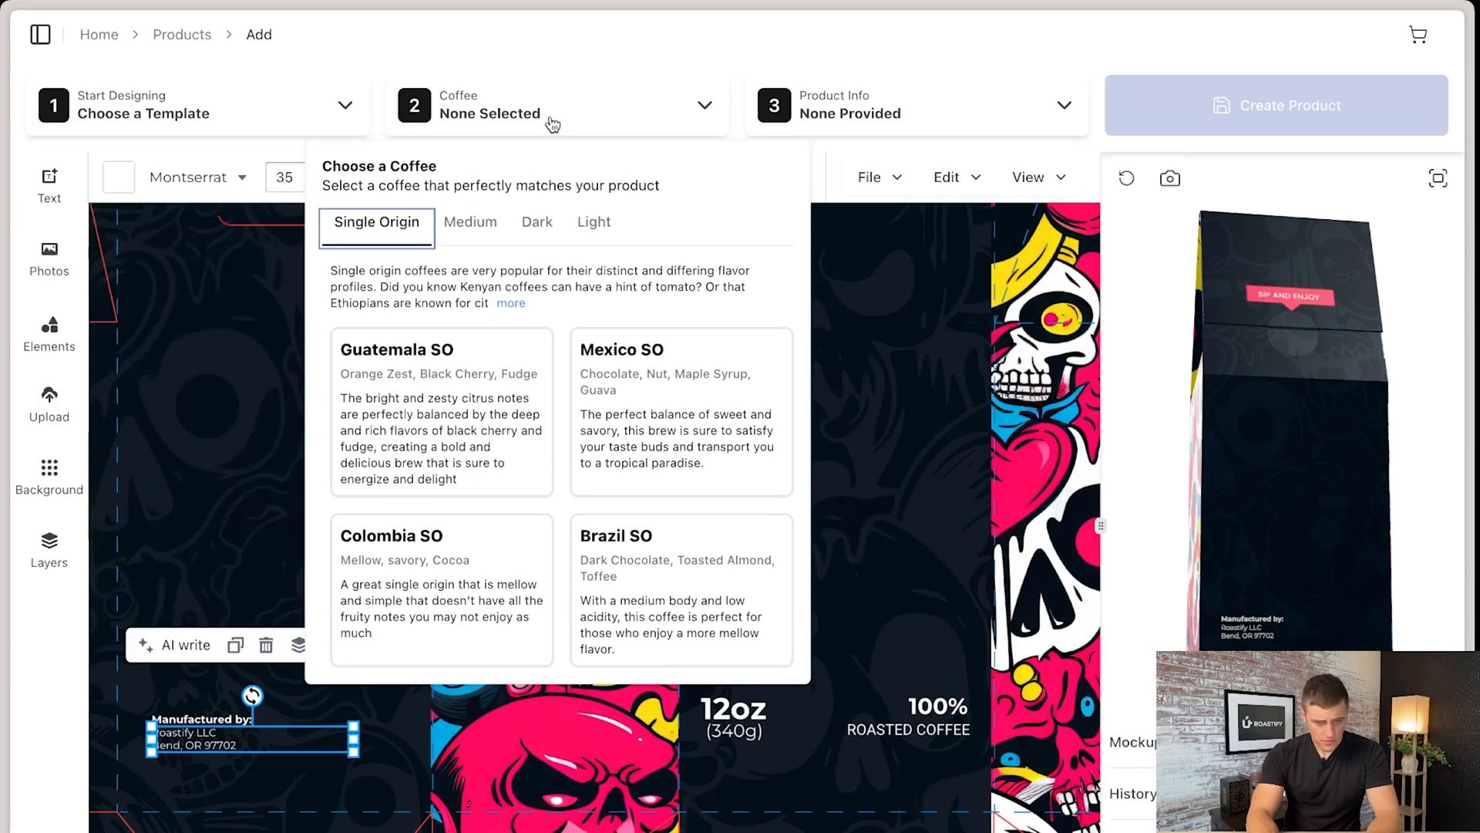
left_click(649, 399)
- Name the product Test, leaving its description empty
left_click(907, 123)
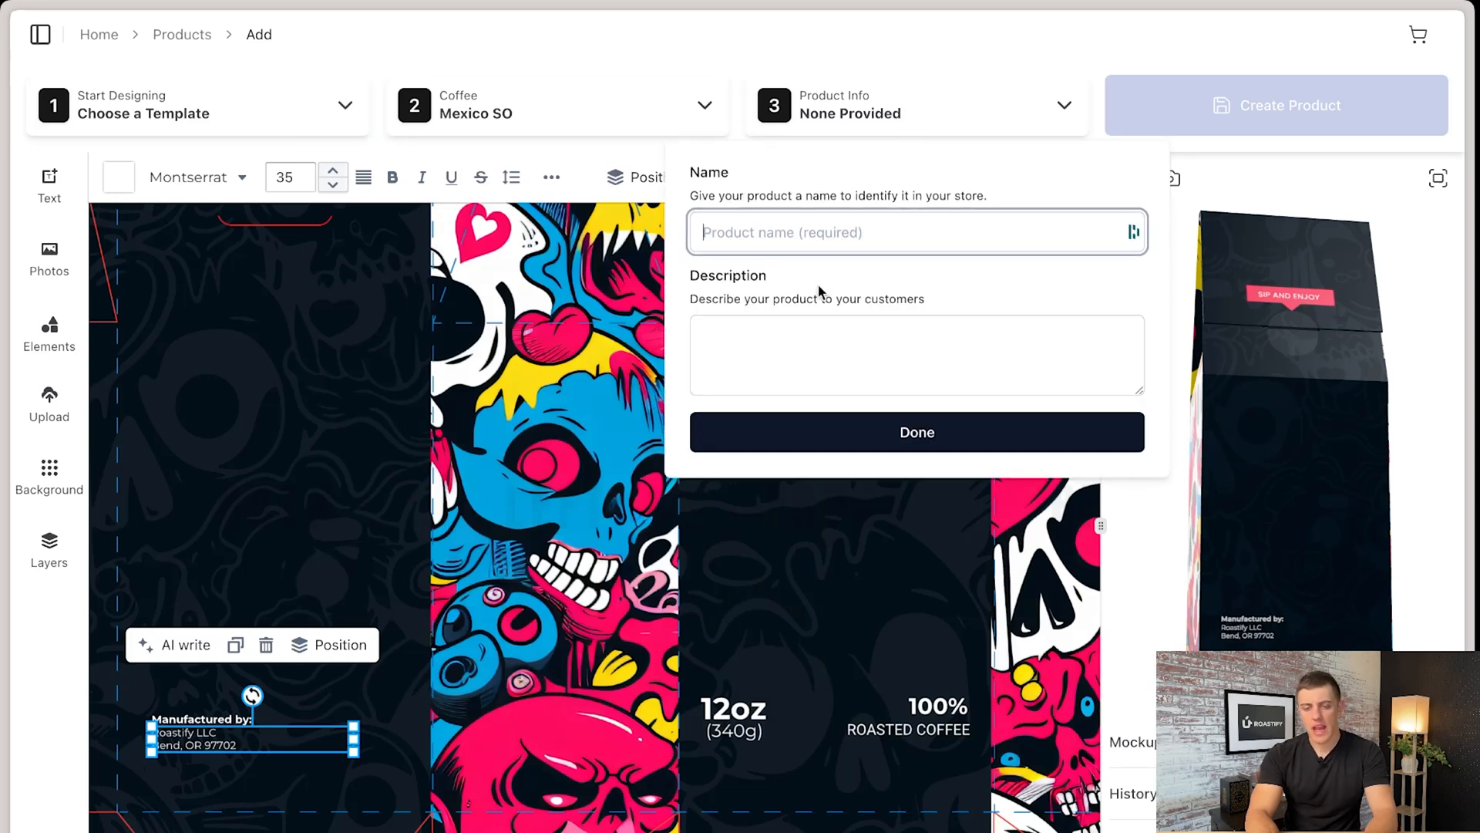
type("TEst")
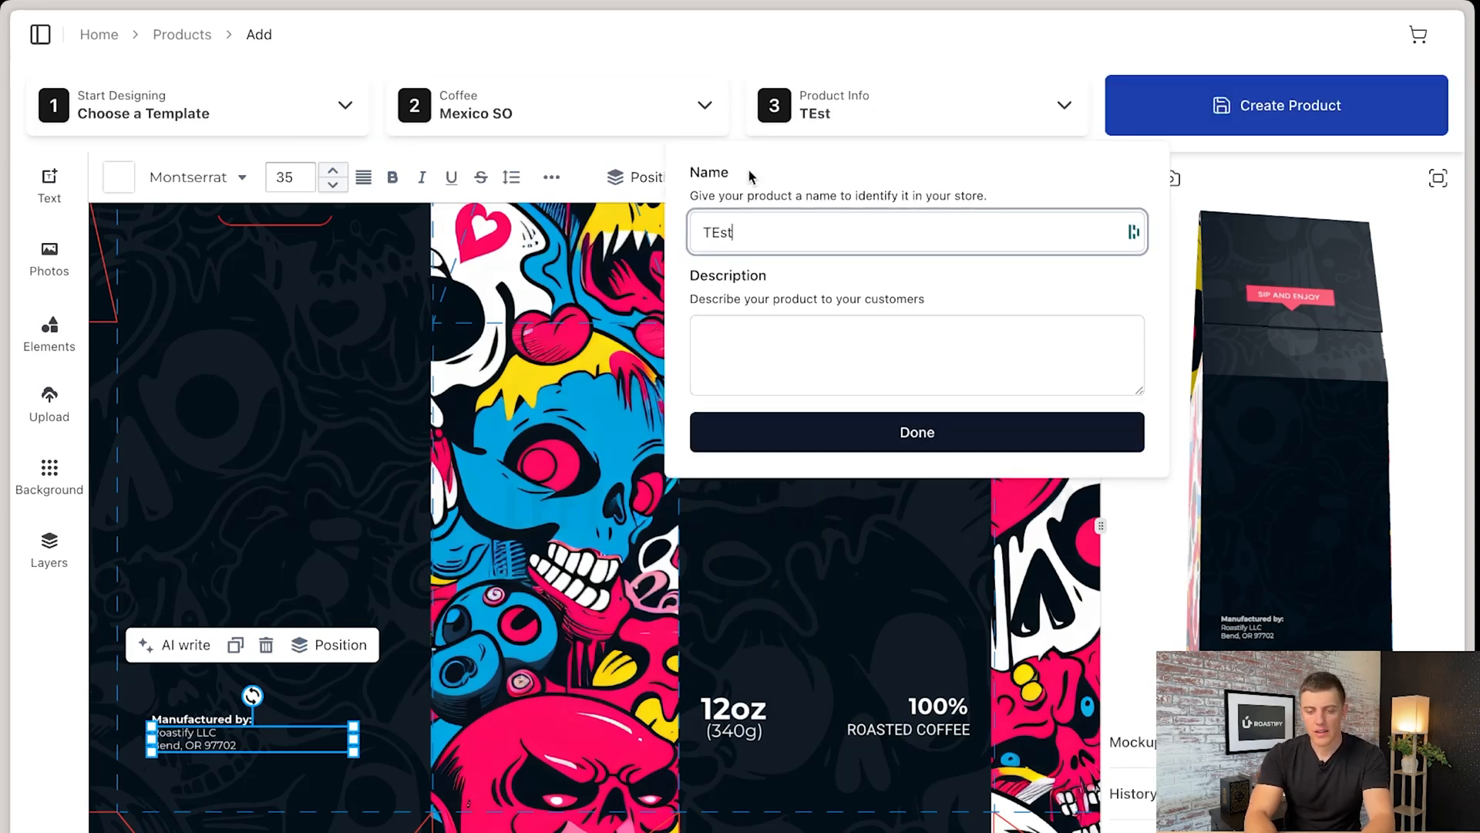
left_click(829, 434)
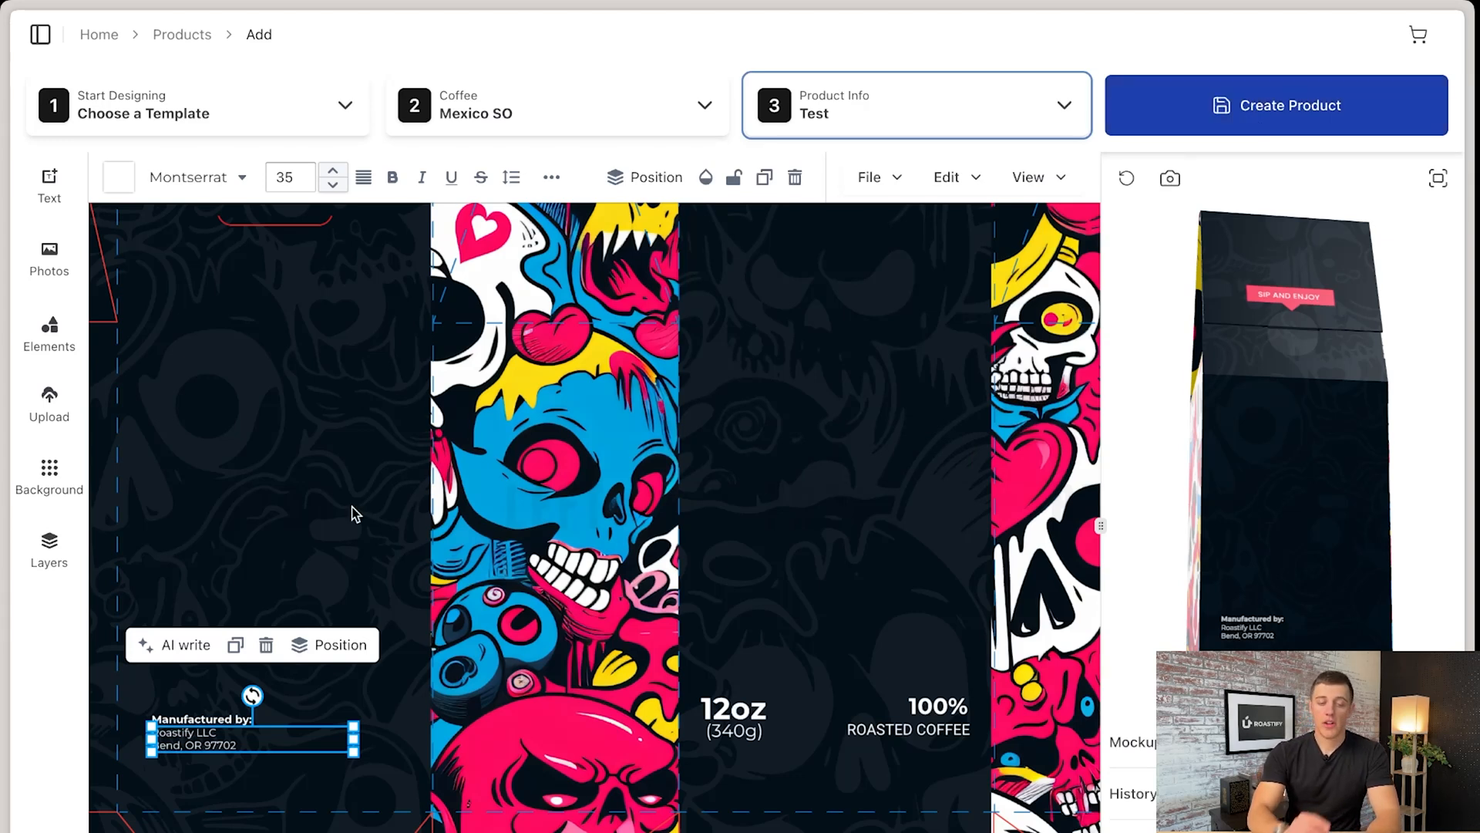
- Rotate the 3D box preview to show the front and skull side panel, capture it as a mockup image and view the capture
left_click(56, 420)
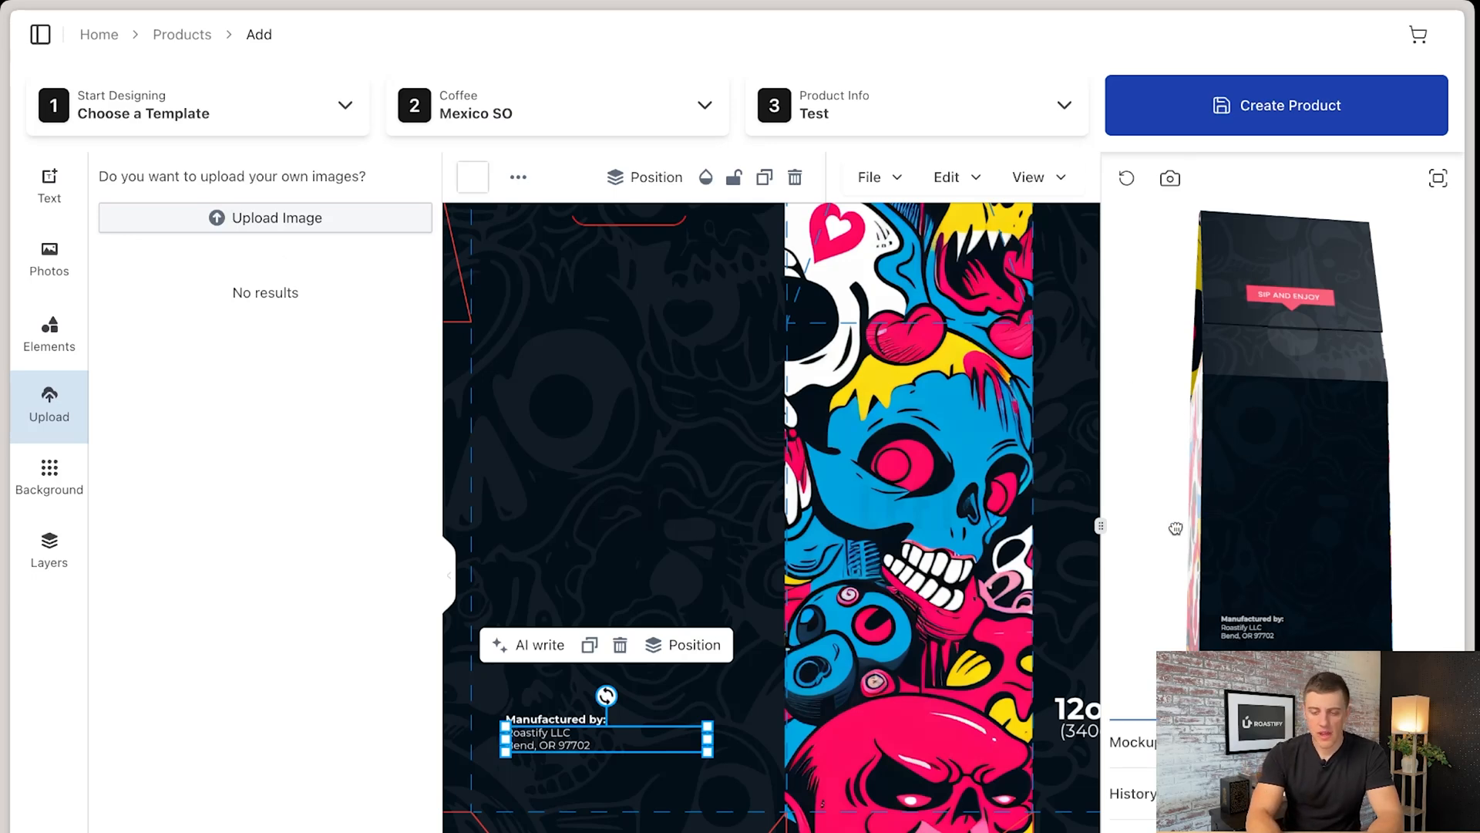
left_click_drag(1196, 525, 1438, 510)
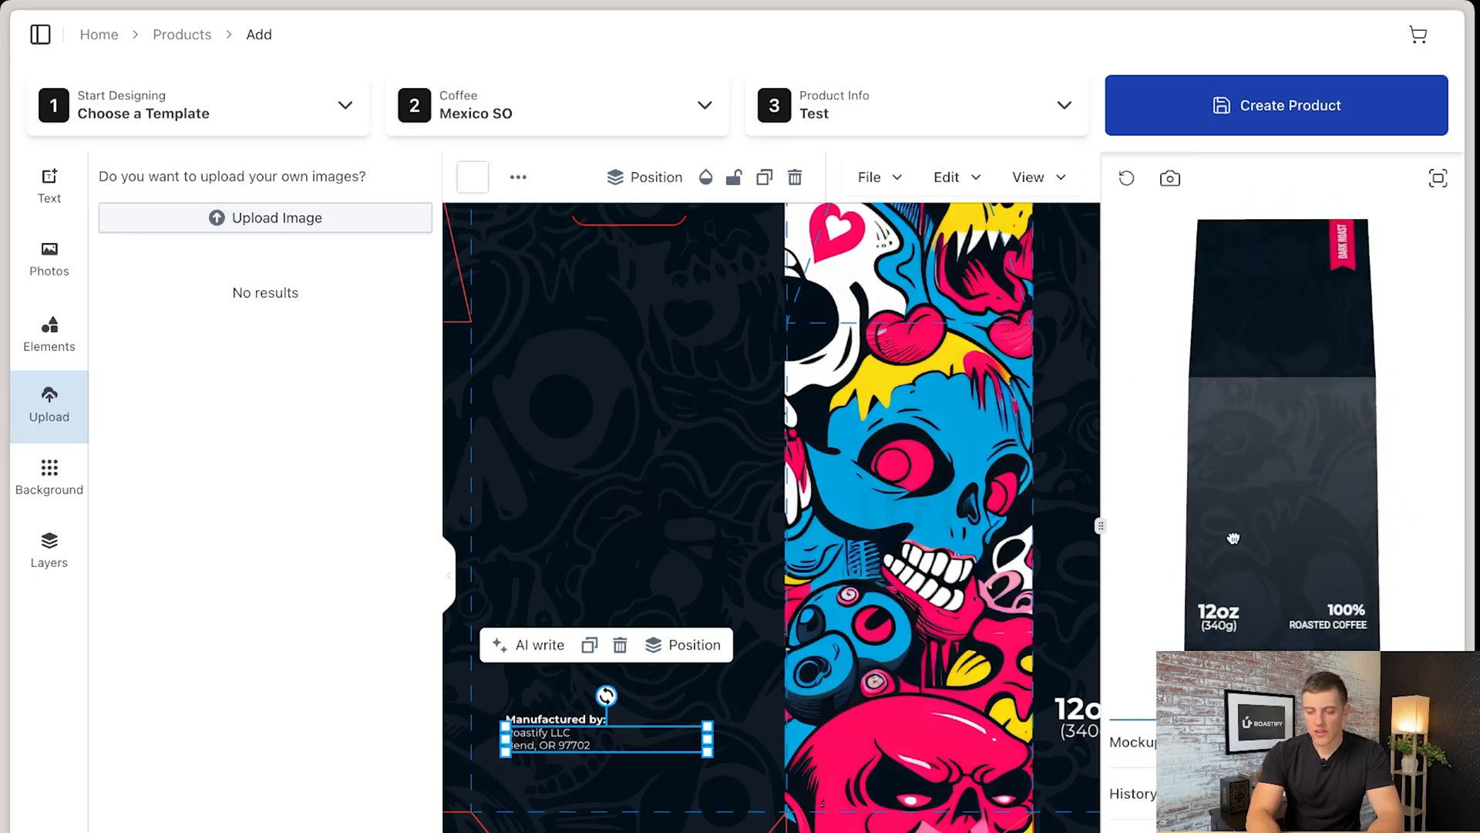
left_click_drag(1234, 537, 1289, 572)
left_click(1170, 179)
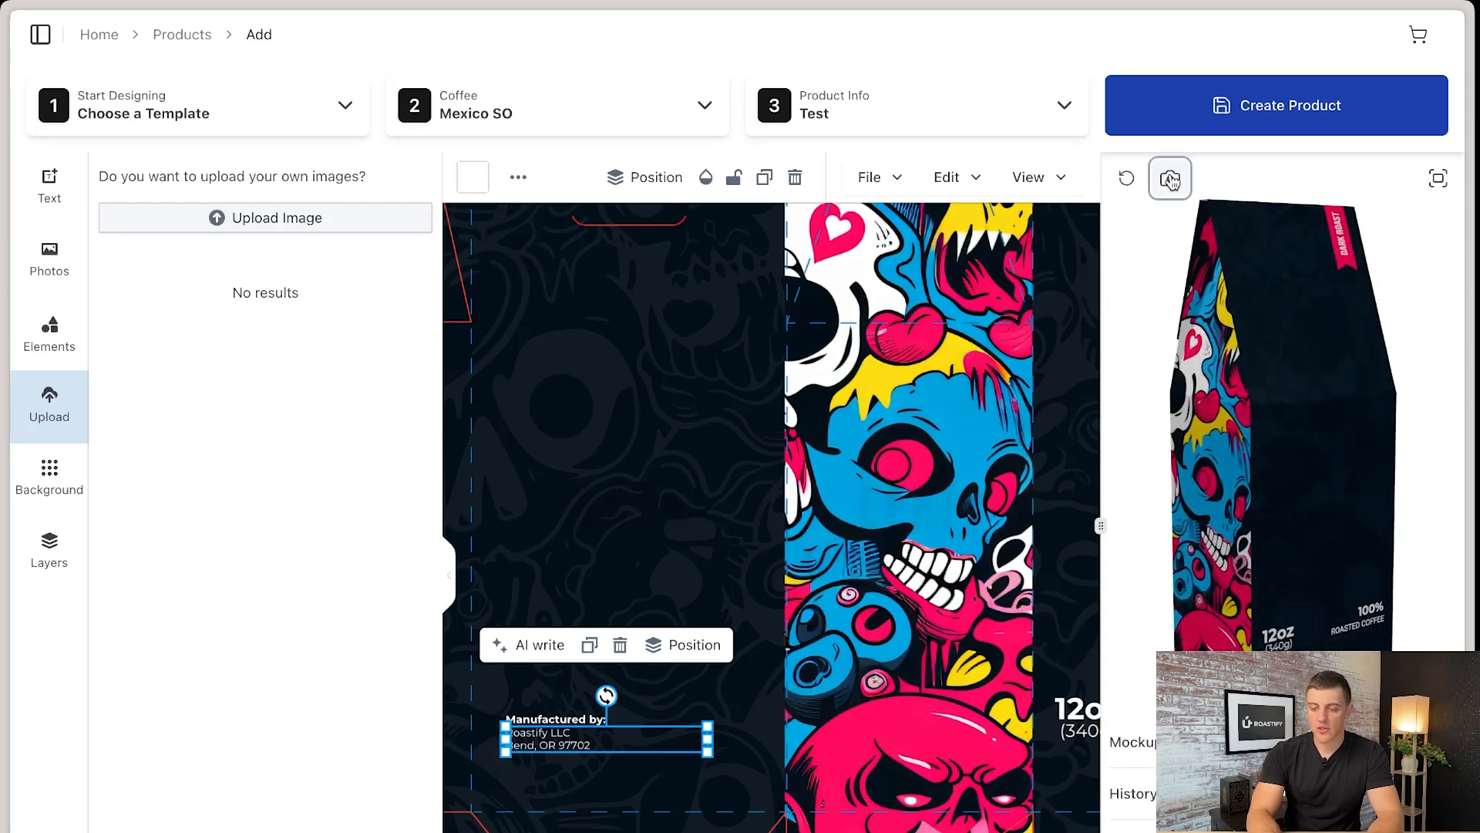
left_click(1226, 743)
scroll(1226, 743, "down", 5)
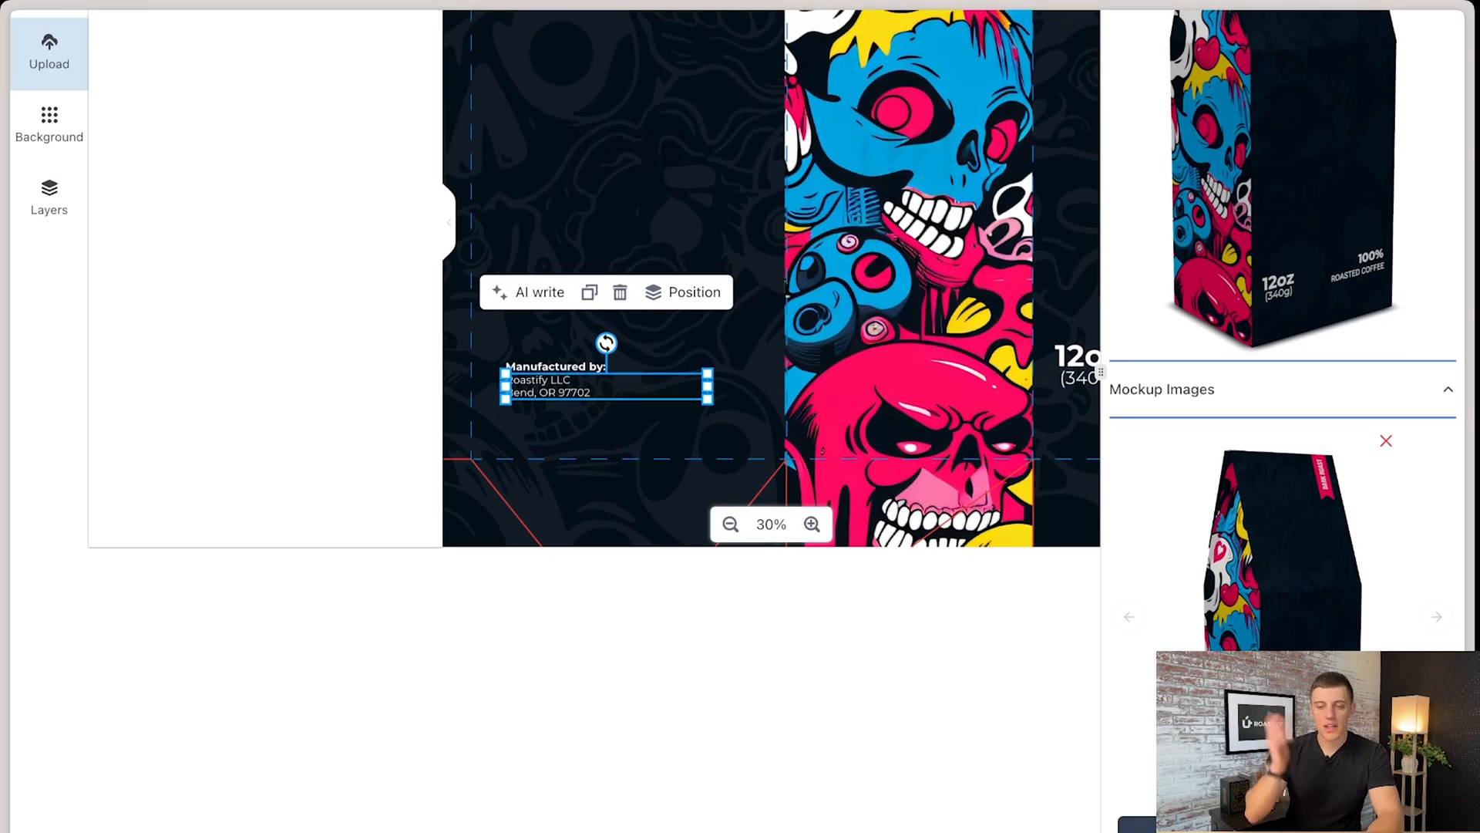
scroll(771, 416, "up", 5)
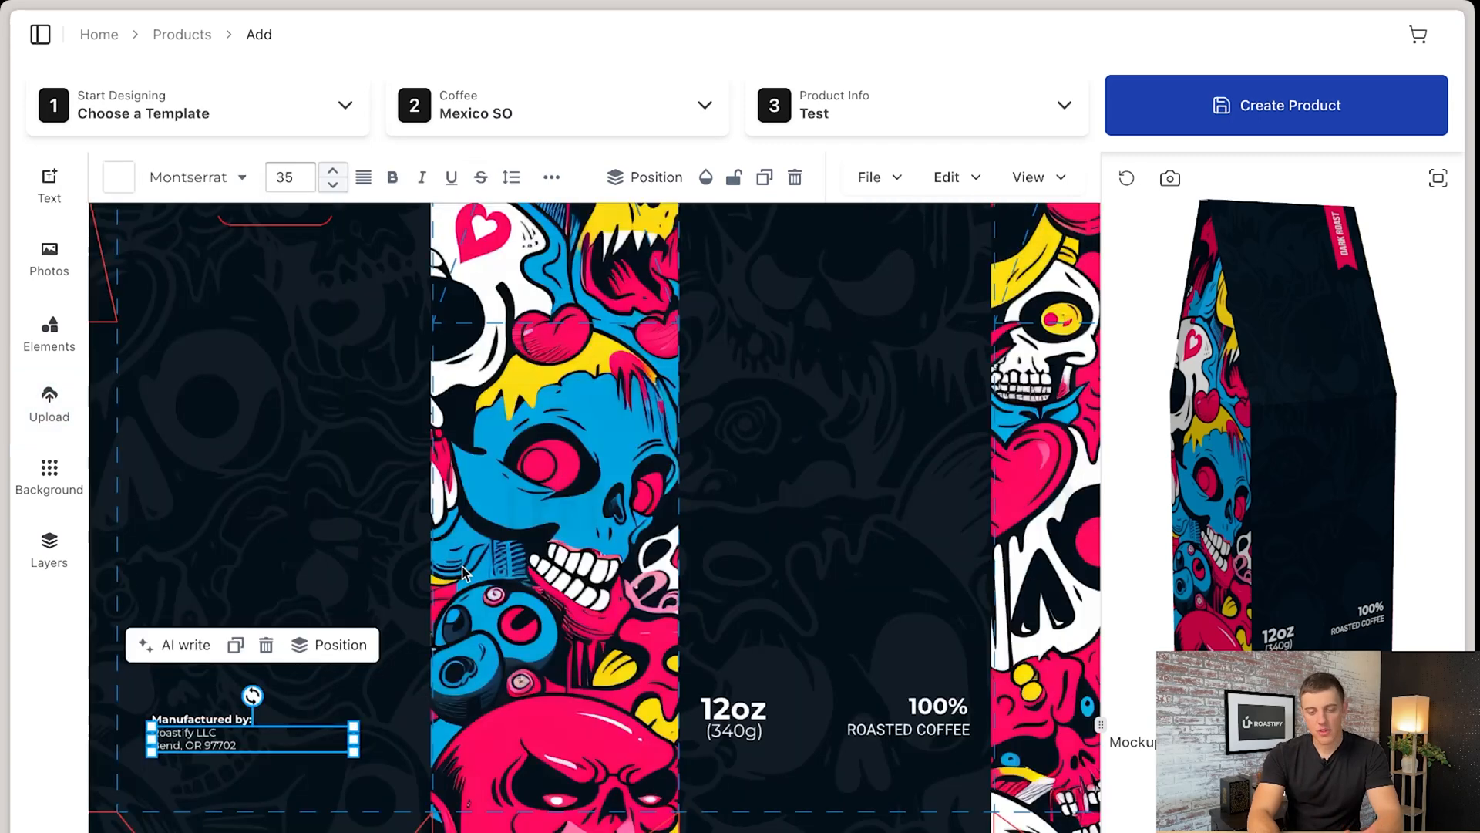
- Look over the whole box layout and create the product
left_click(450, 577)
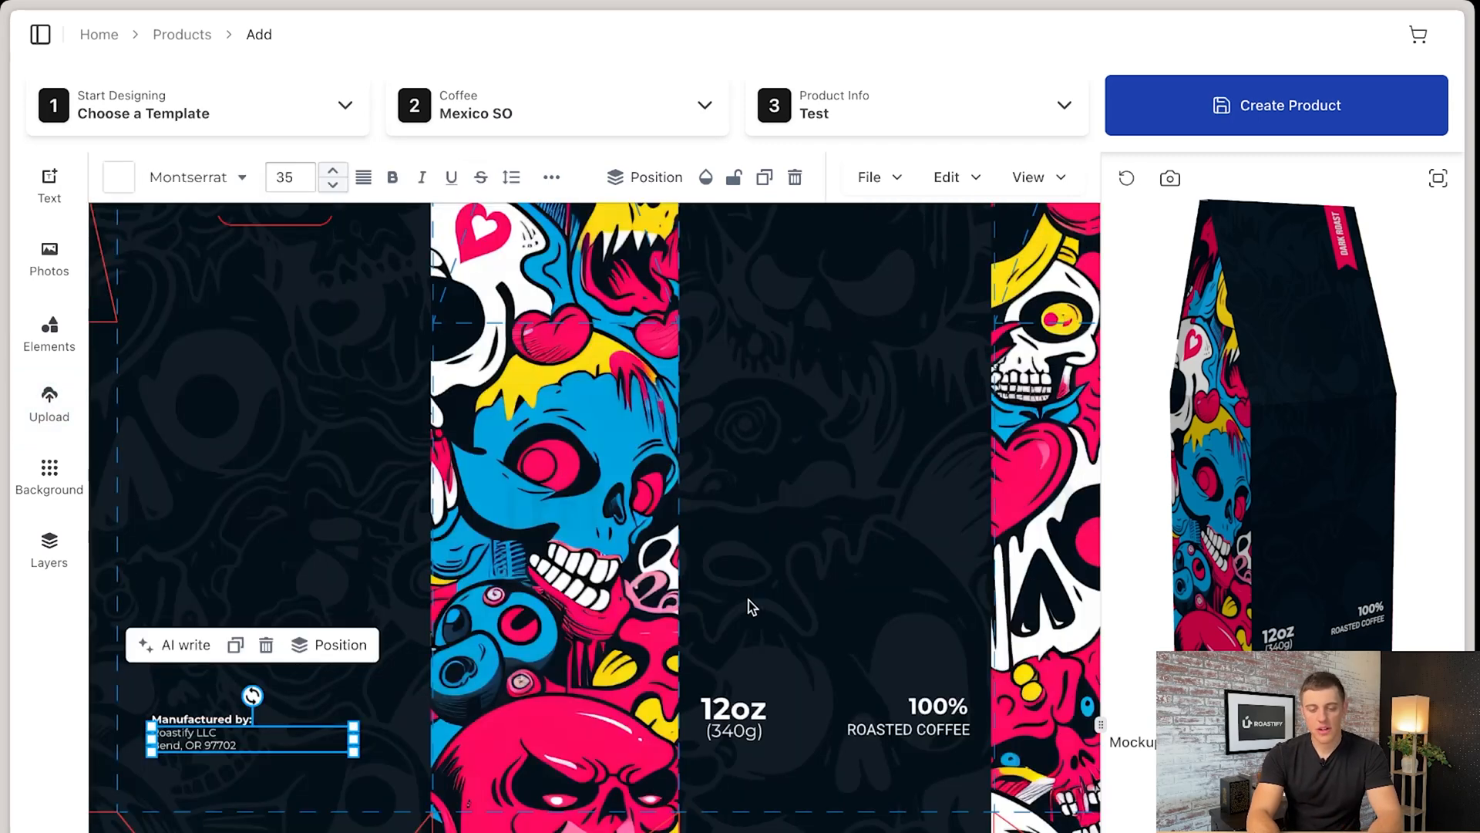
scroll(748, 600, "down", 5)
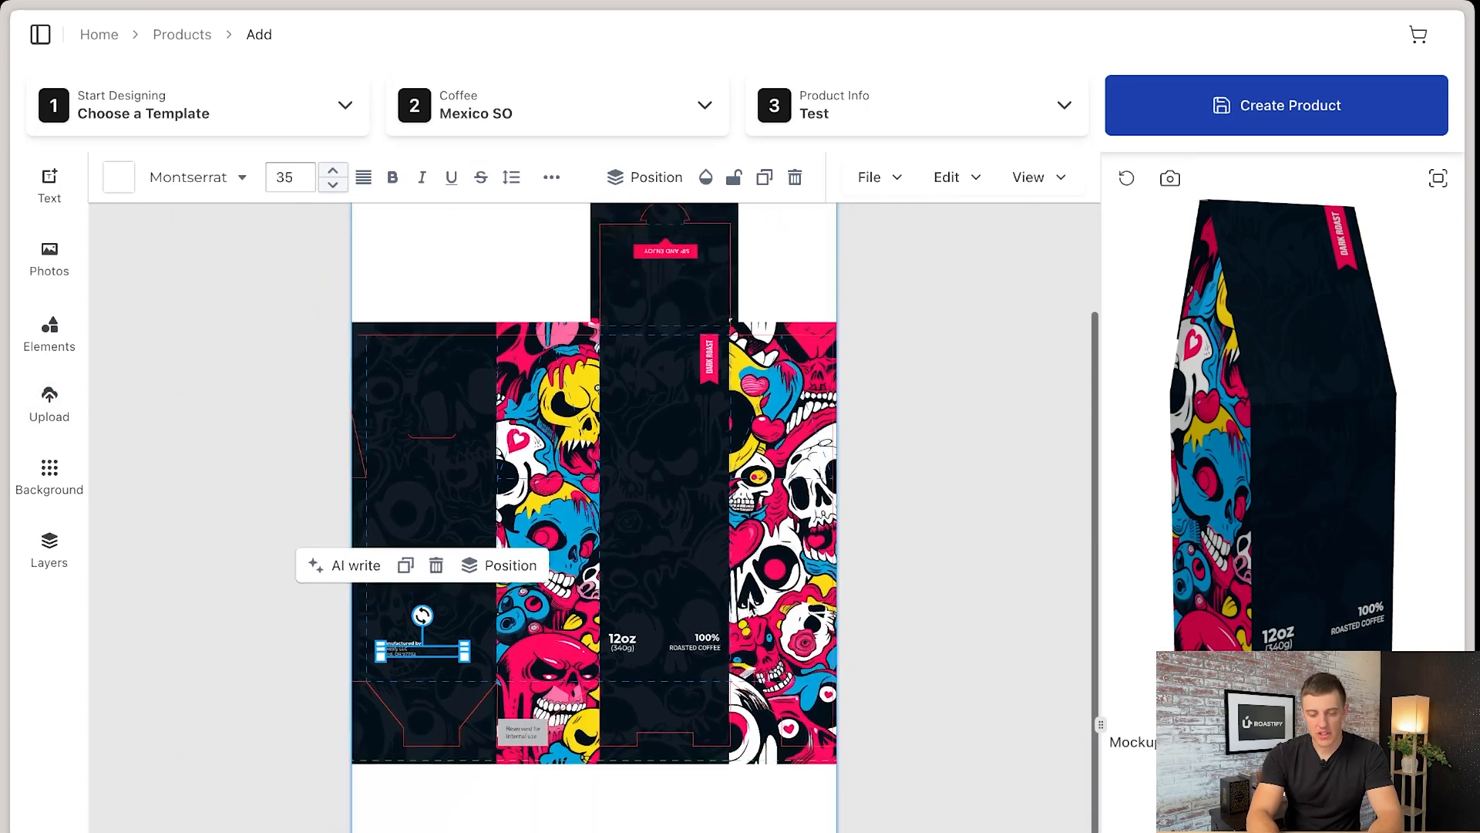
left_click(1304, 125)
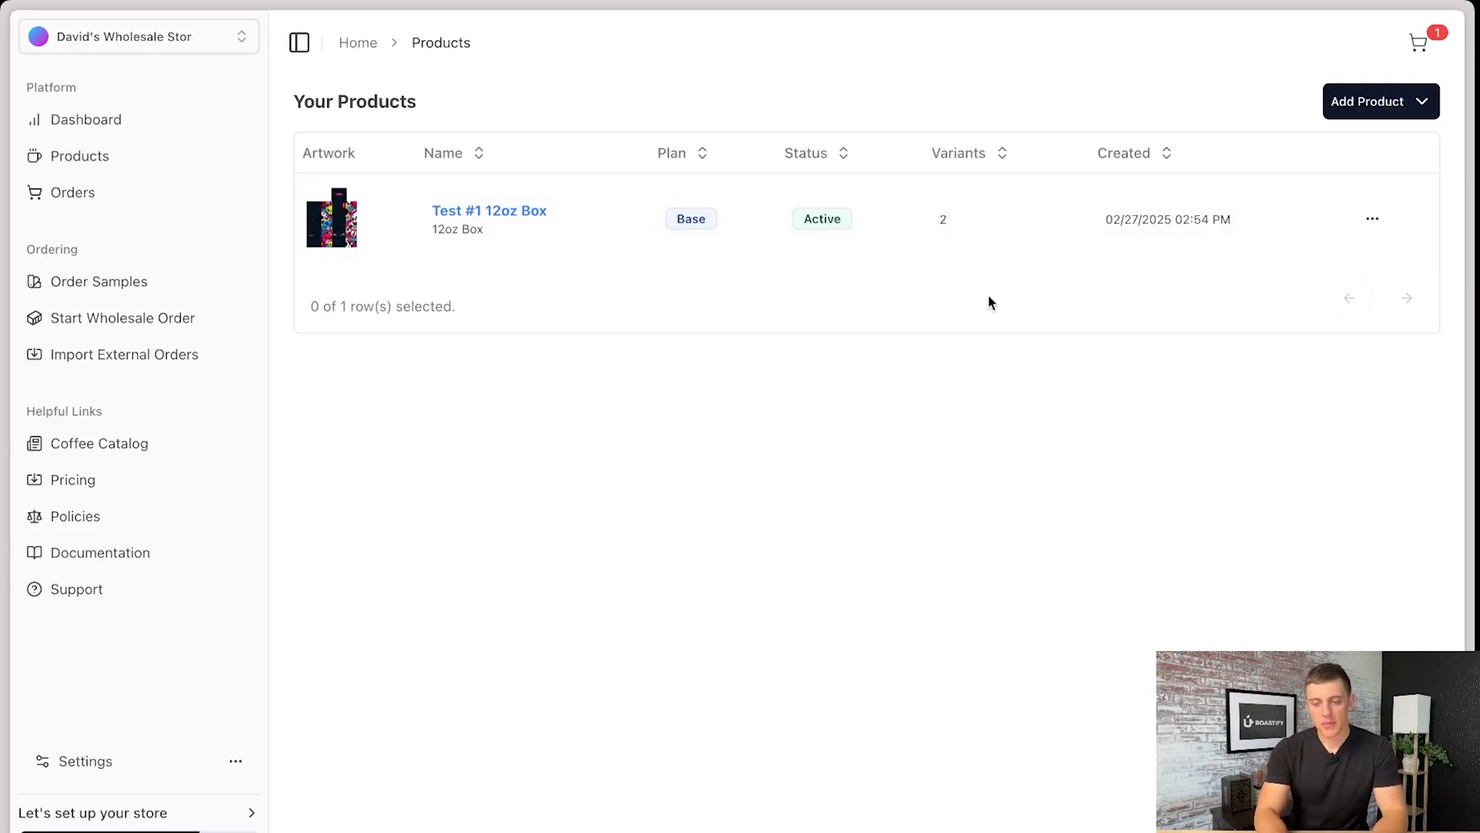
- Open the details of the Test #1 12oz Box, open its name for editing and inspect the Whole Bean variant's ID
left_click(1371, 222)
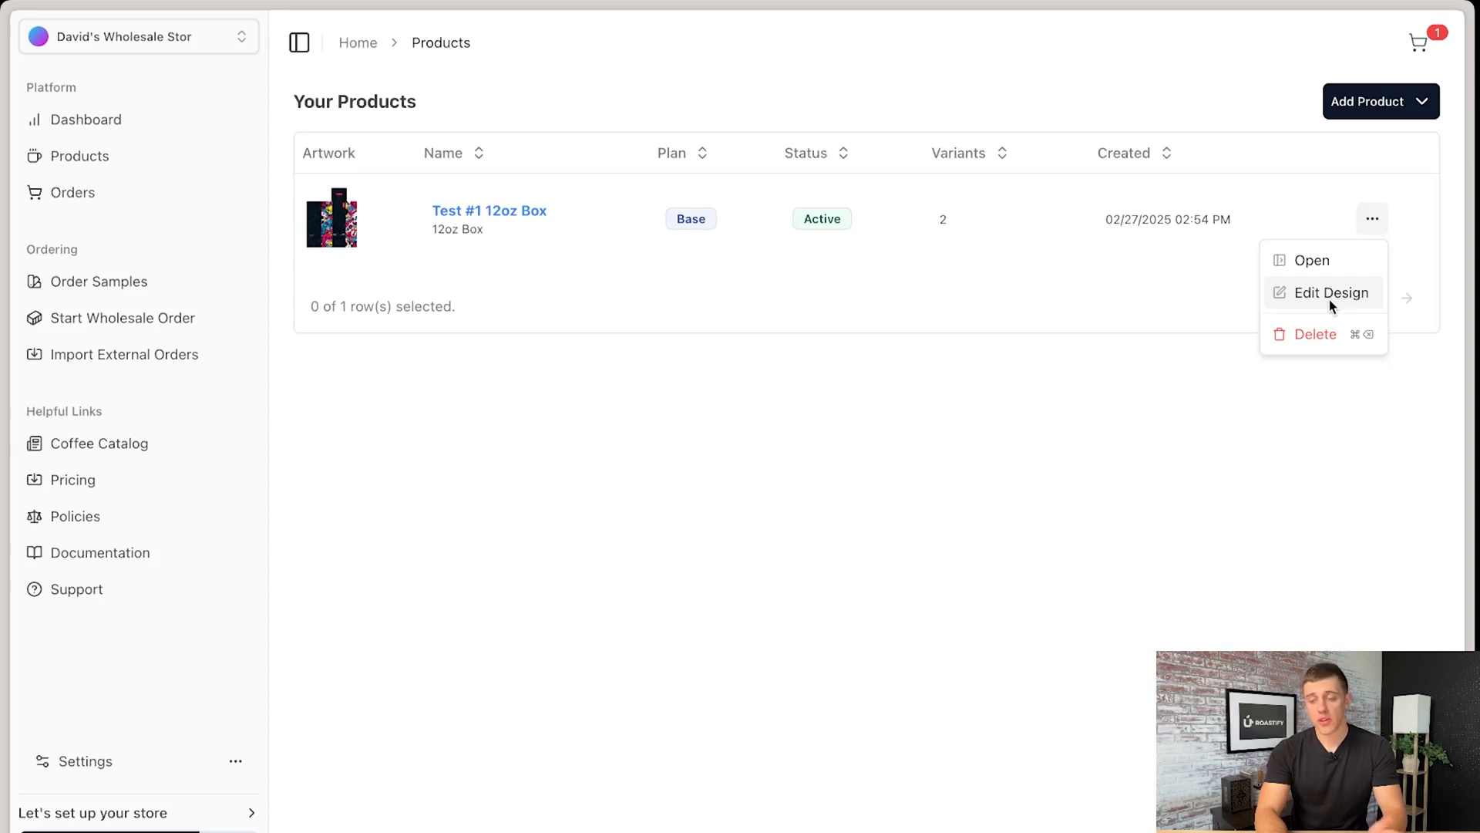
left_click(1317, 259)
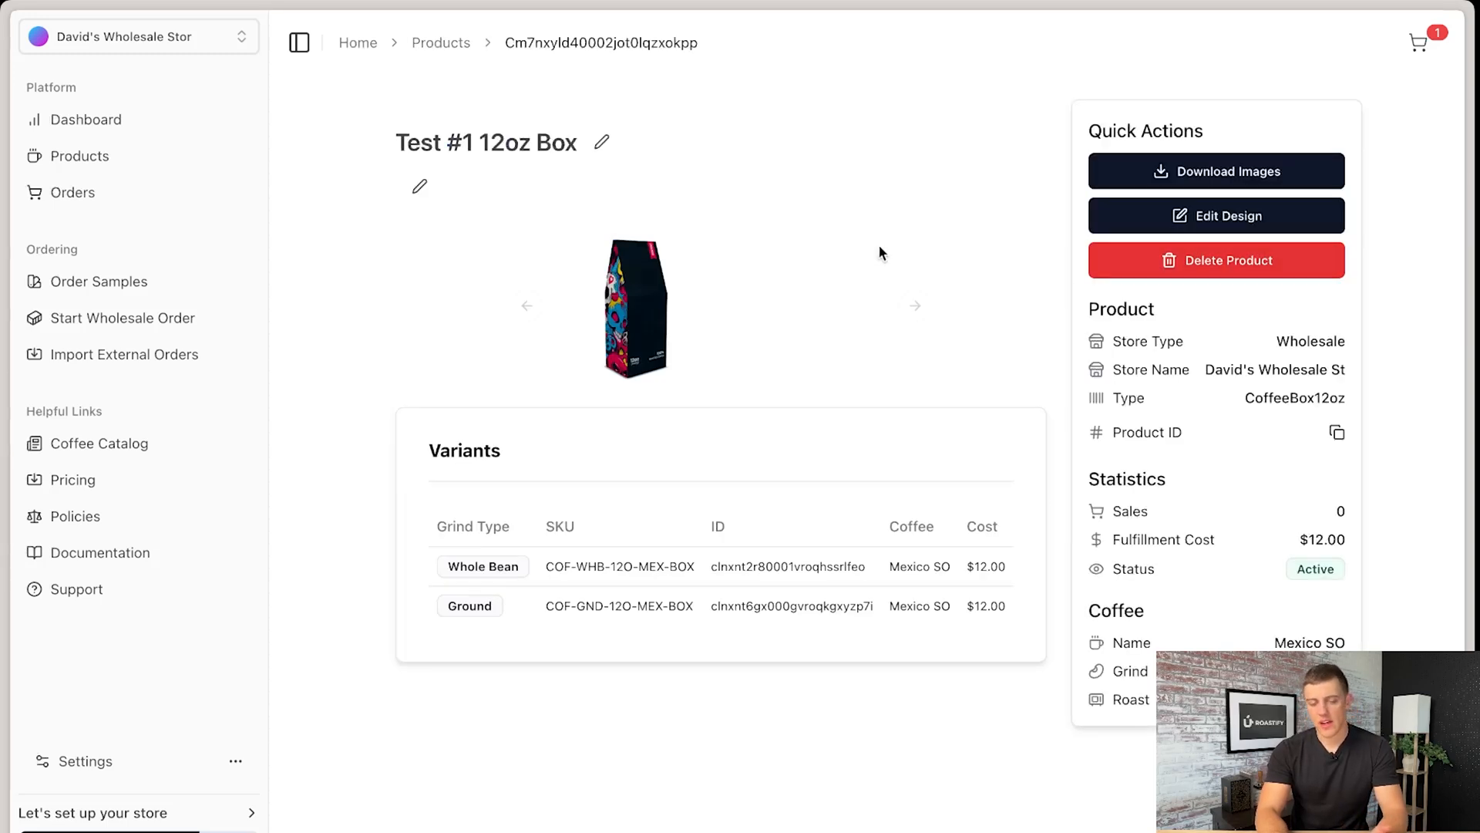
left_click(602, 145)
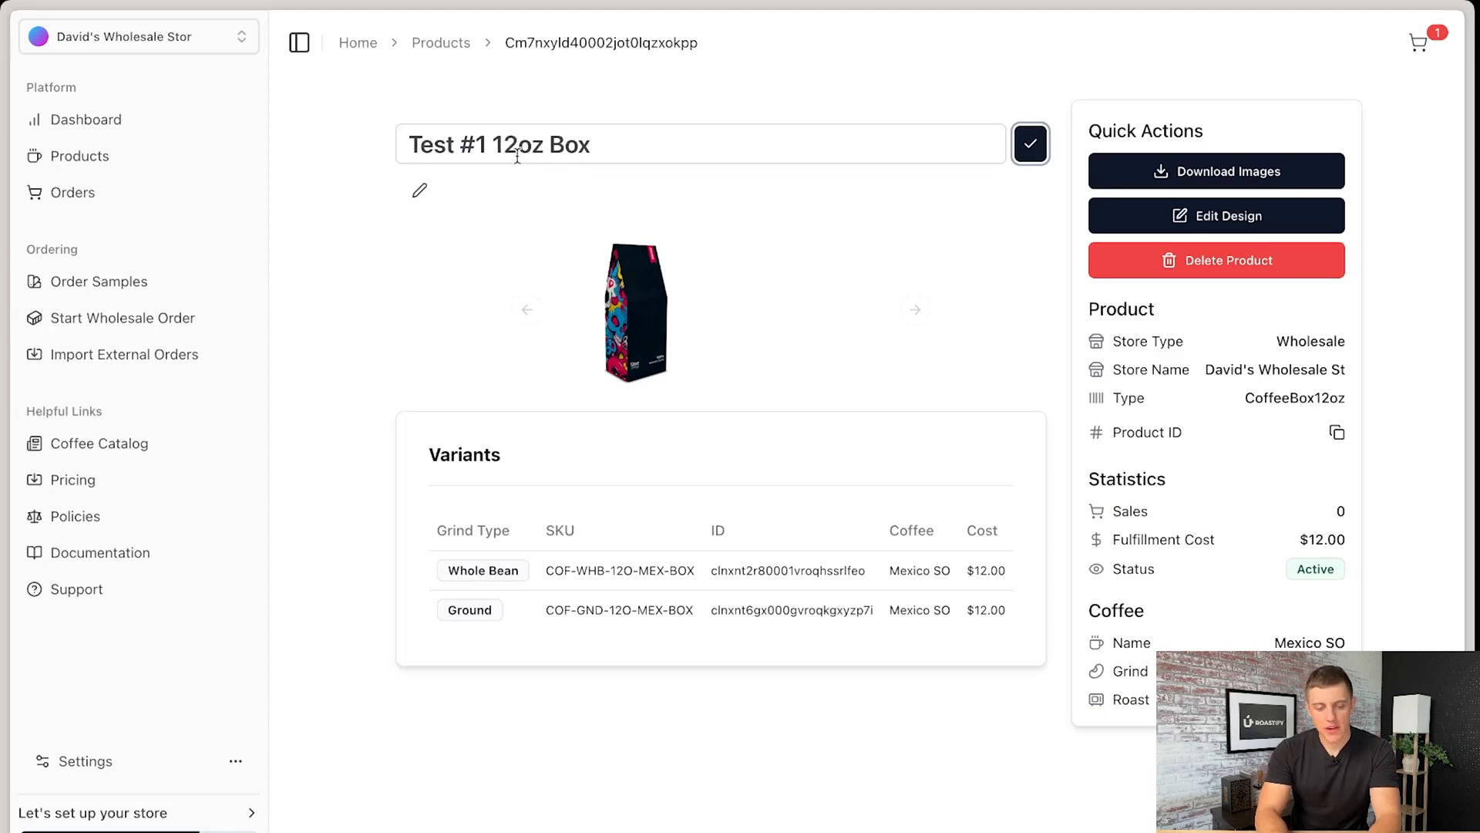
left_click_drag(839, 574, 868, 574)
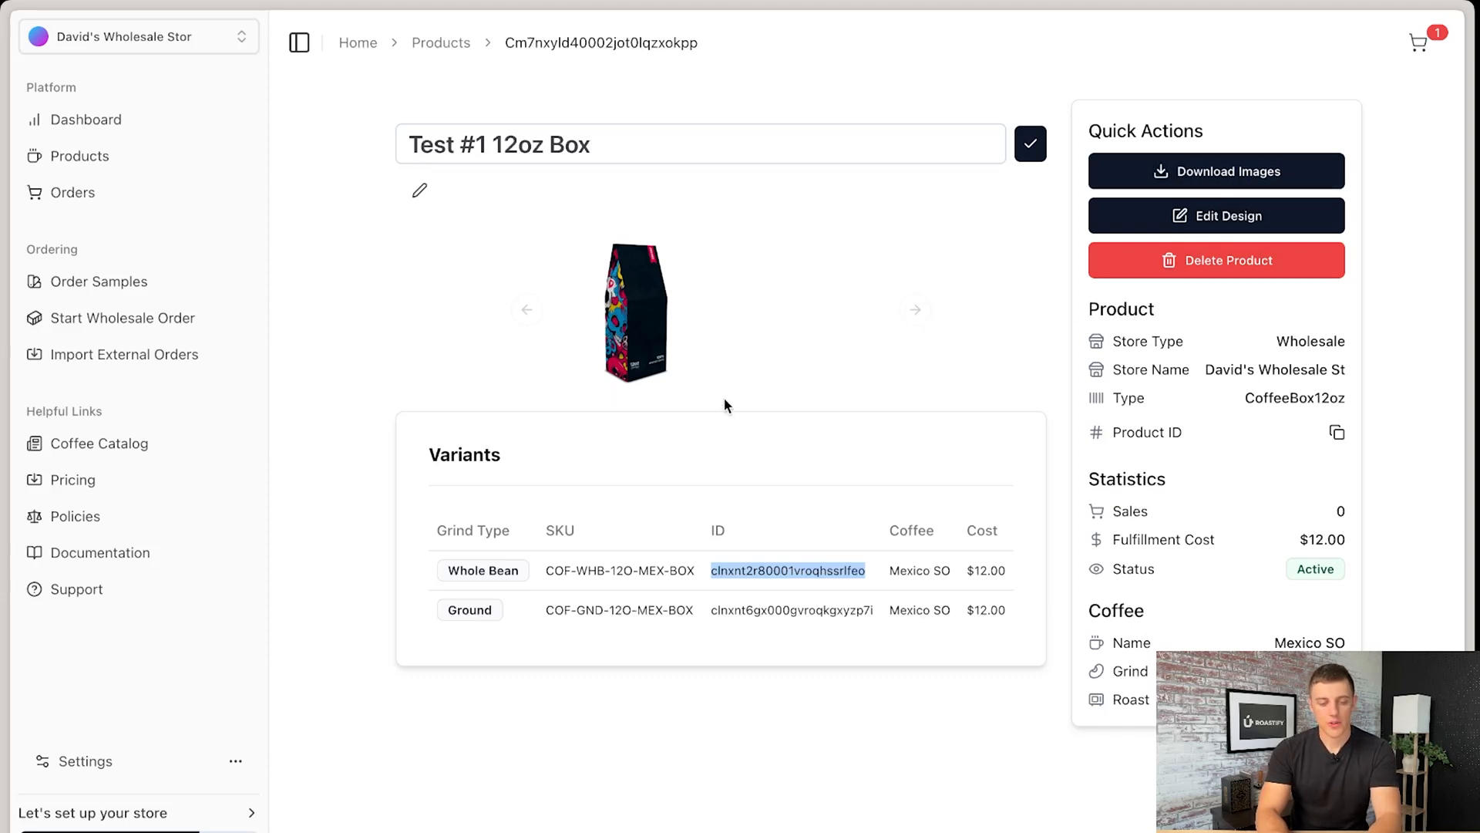
left_click(543, 379)
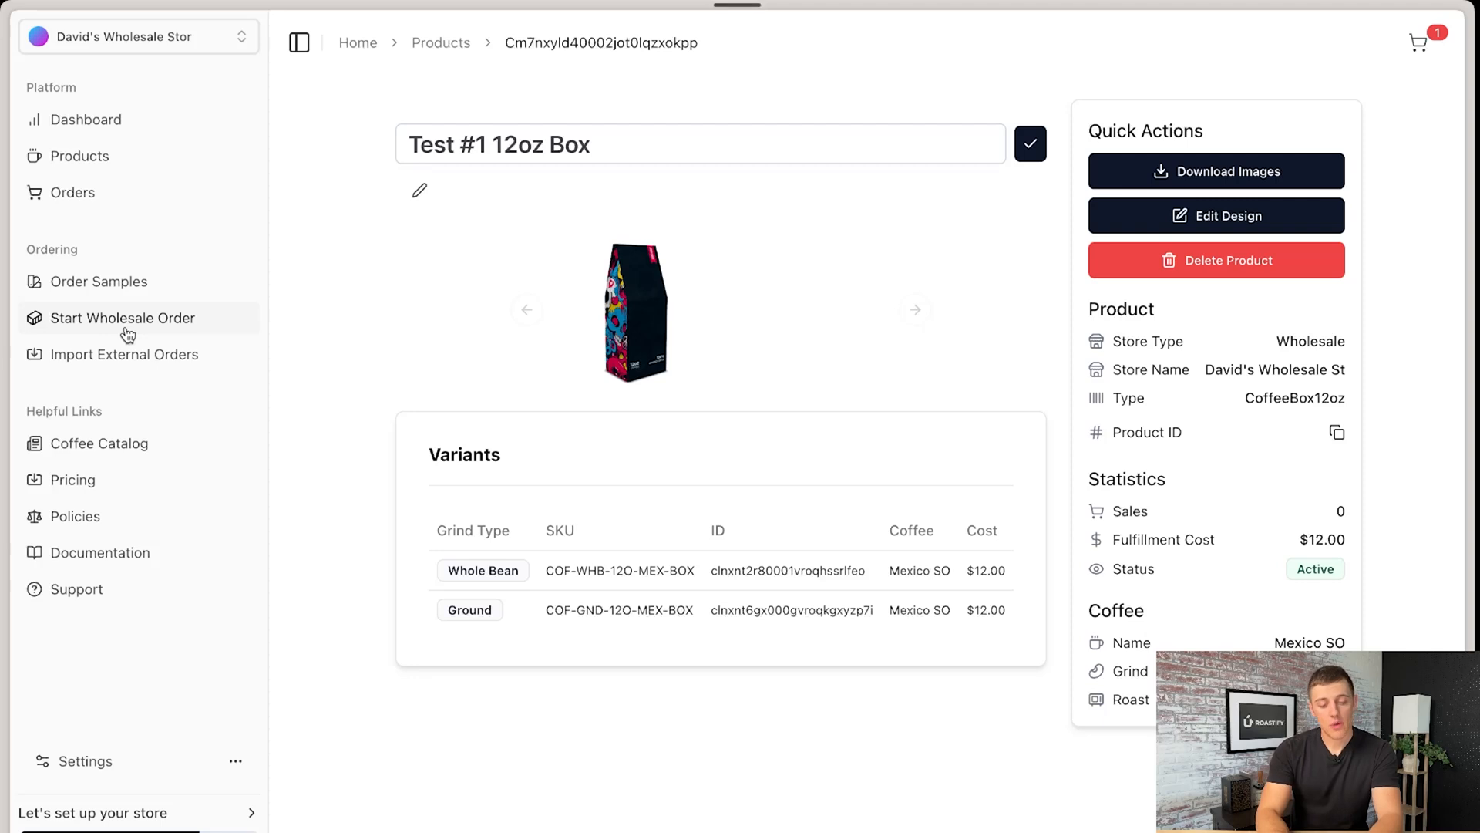
- Start a wholesale order for 7 Whole Bean units of the Test #1 12oz Box, removing and re-adding it to the cart
left_click(178, 328)
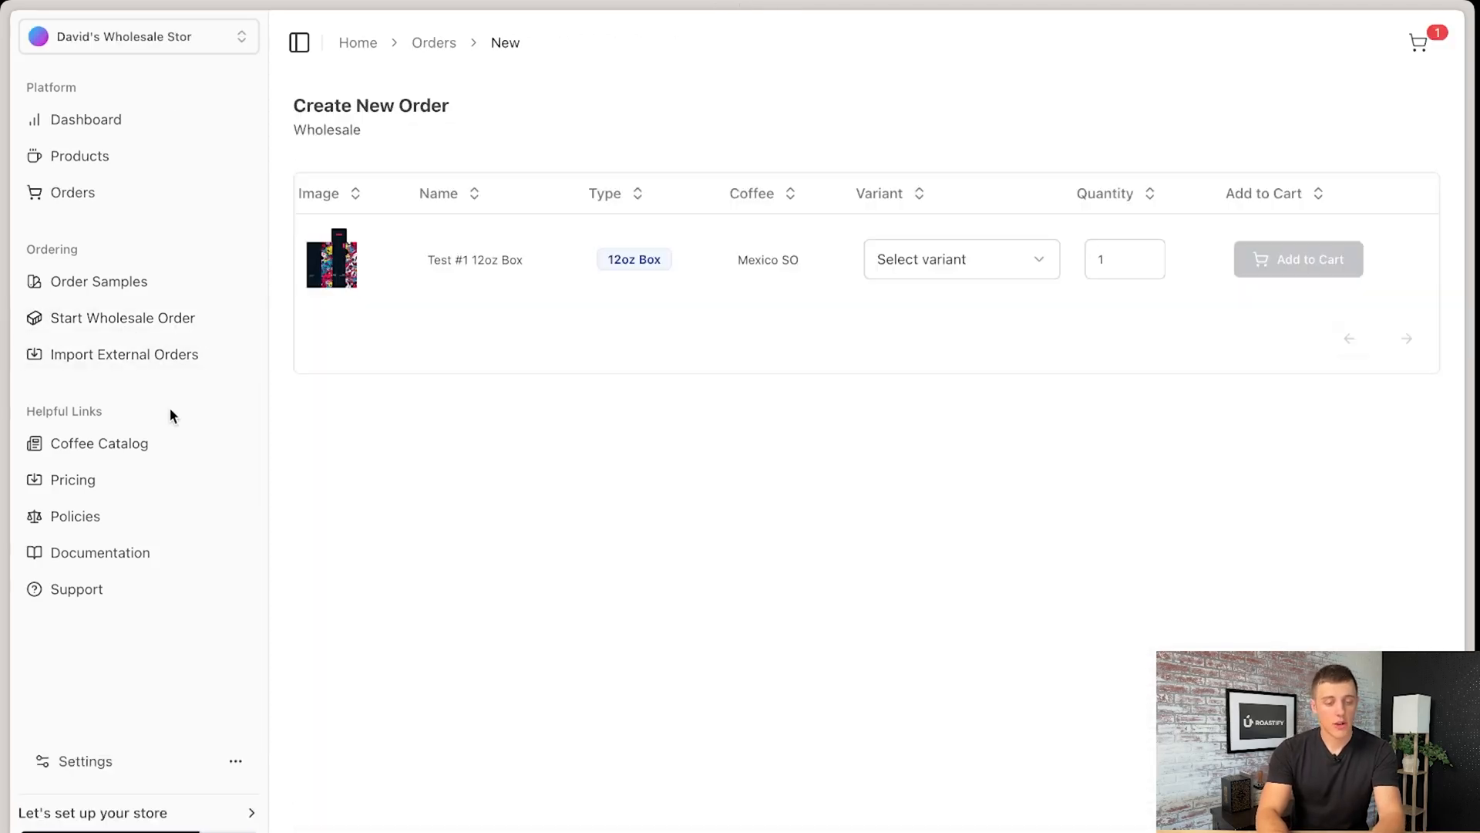
left_click(1002, 259)
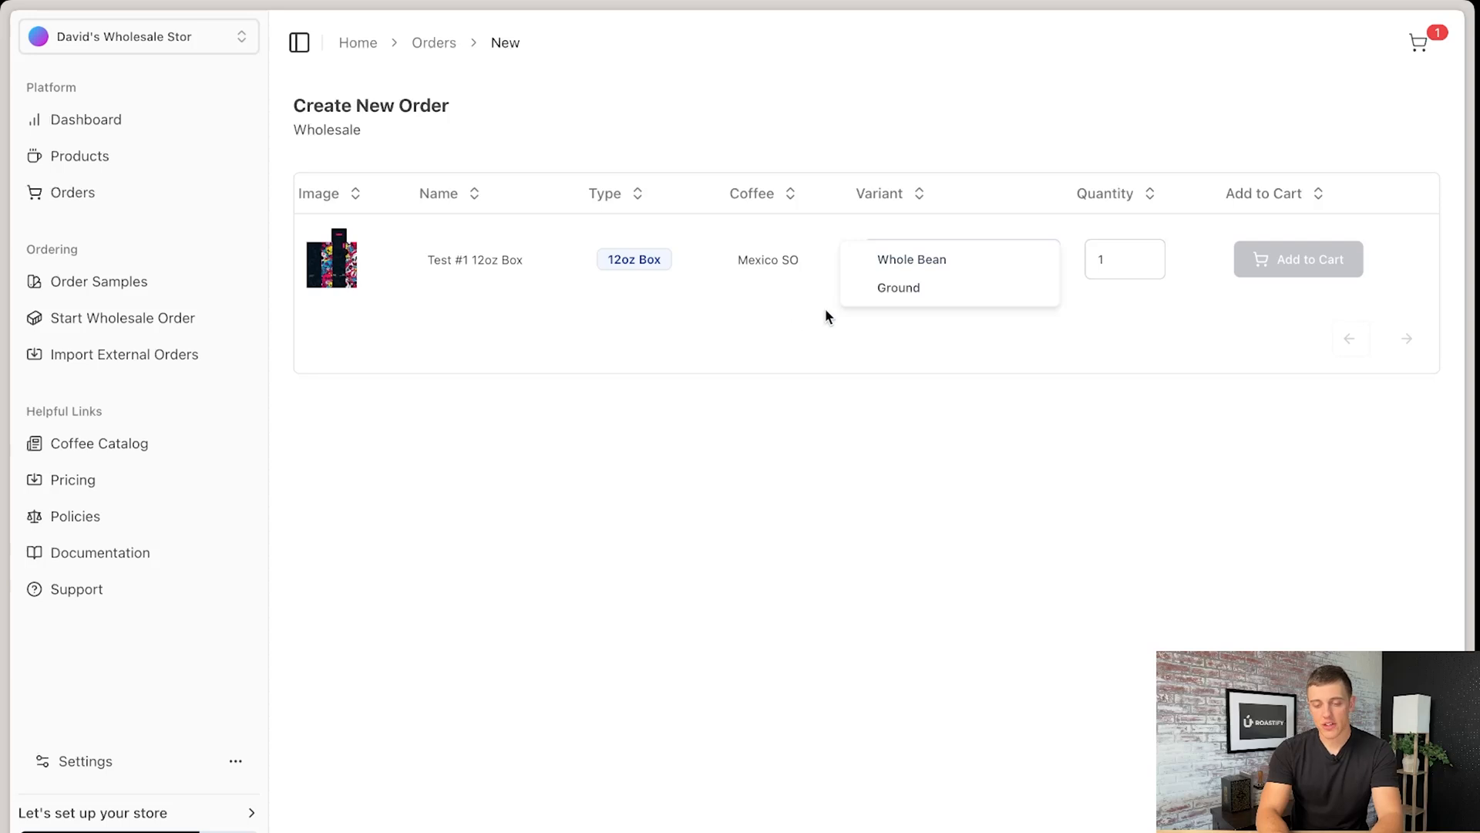
left_click(919, 270)
left_click(1142, 255)
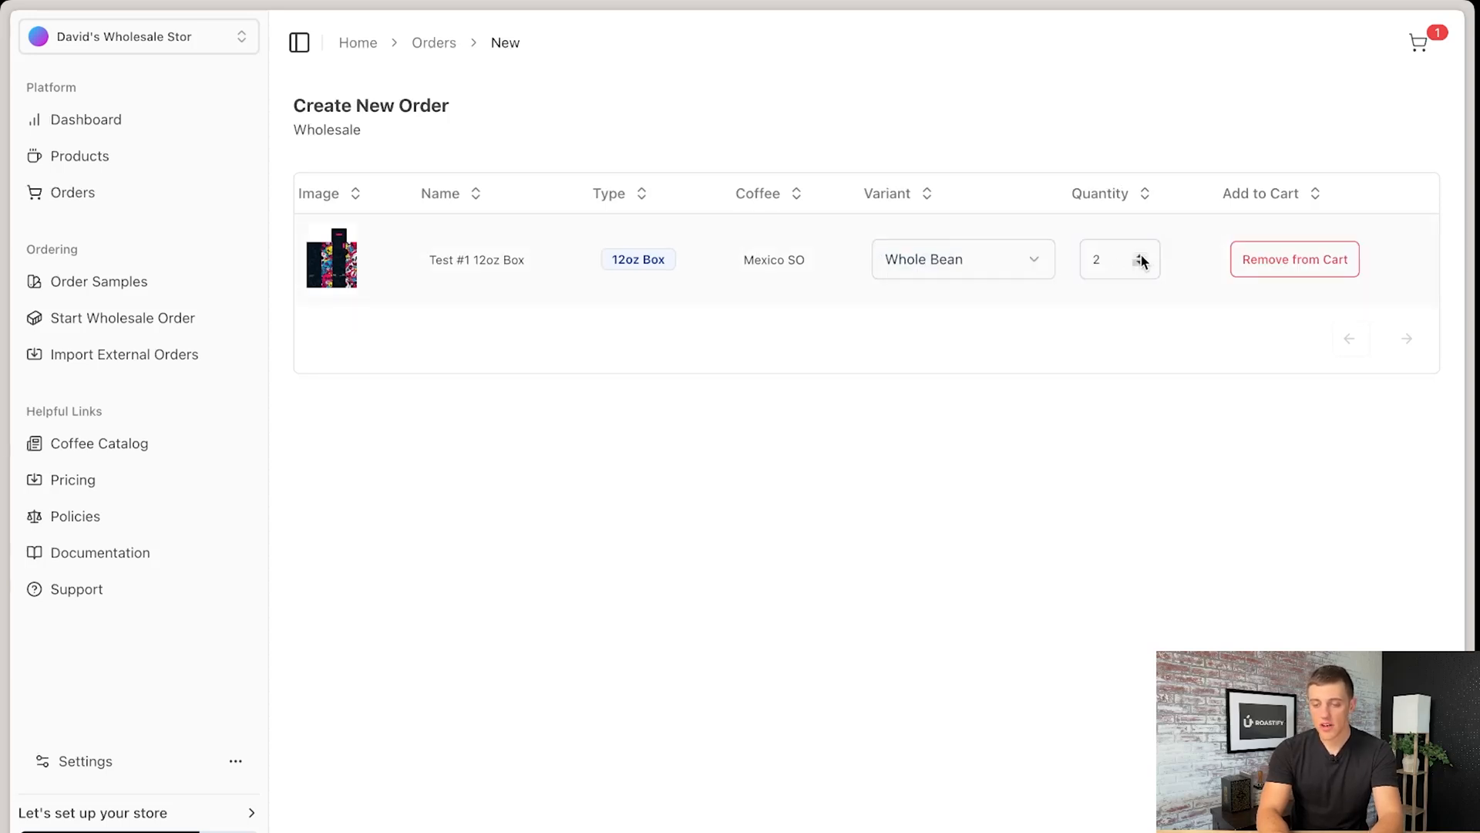
left_click(1141, 255)
left_click(1141, 255)
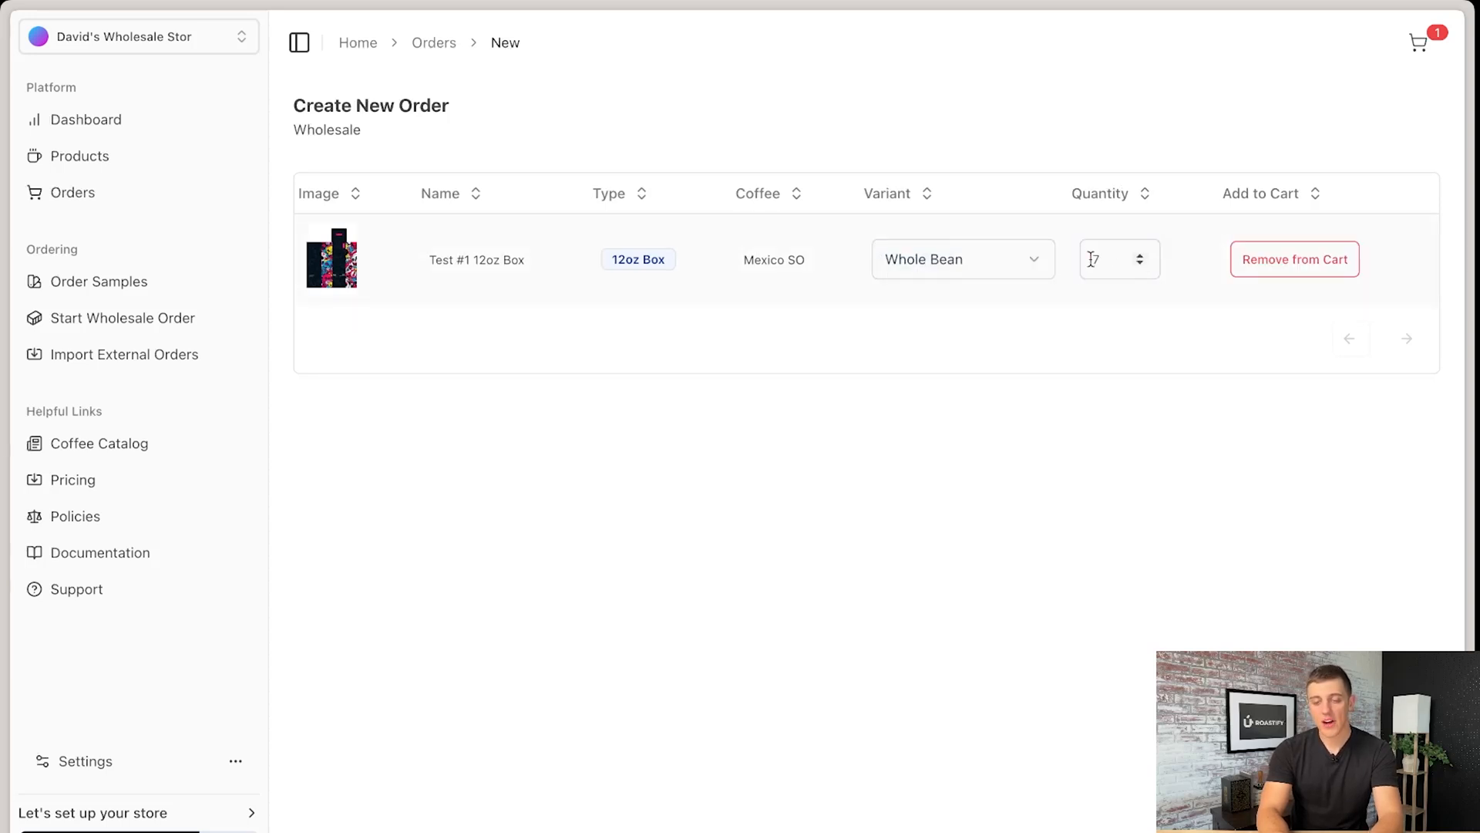
left_click(1289, 269)
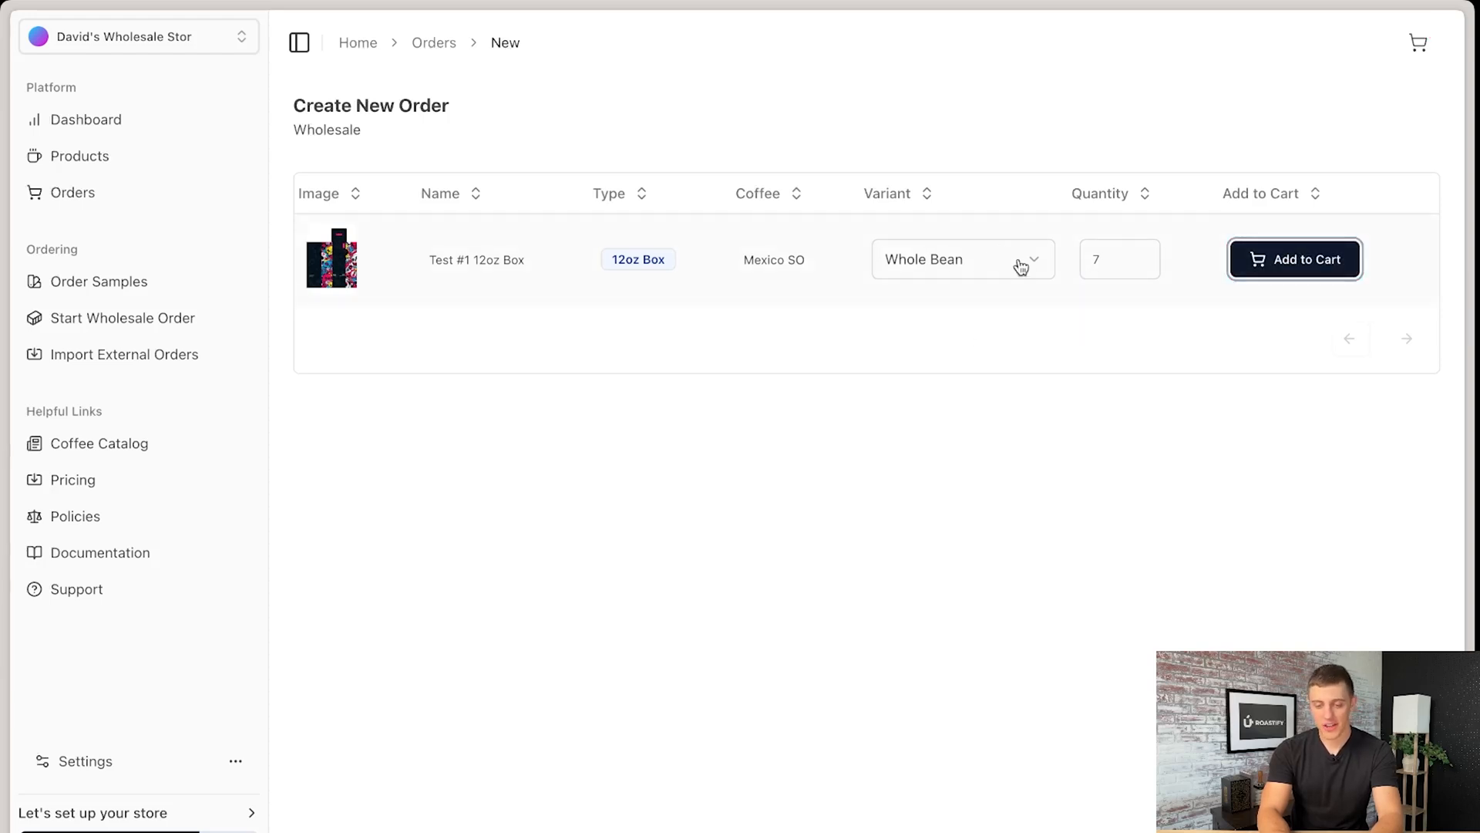
left_click(1280, 259)
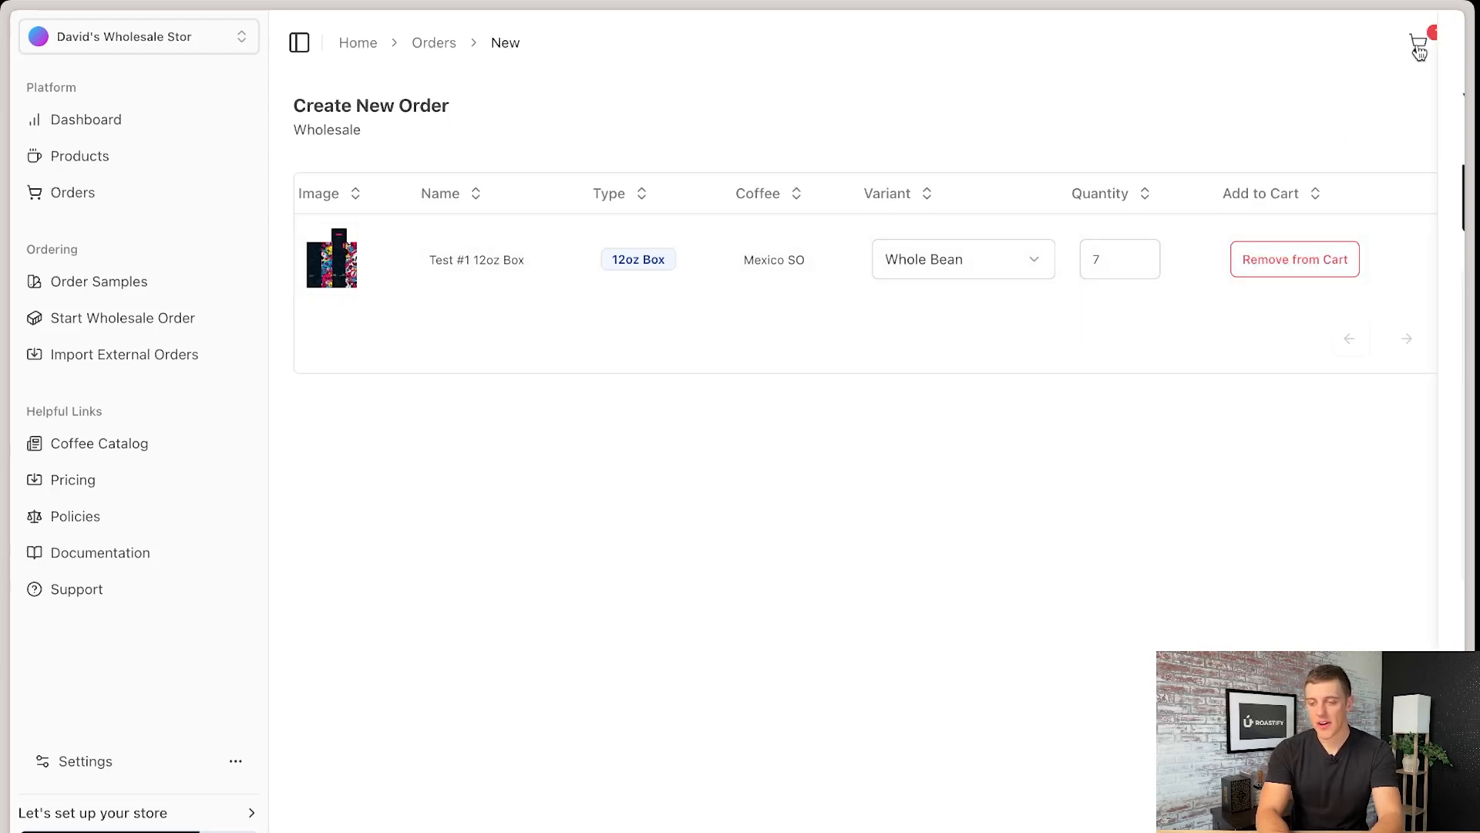
- Open the cart and examine the volume discount in the order summary
left_click(1419, 43)
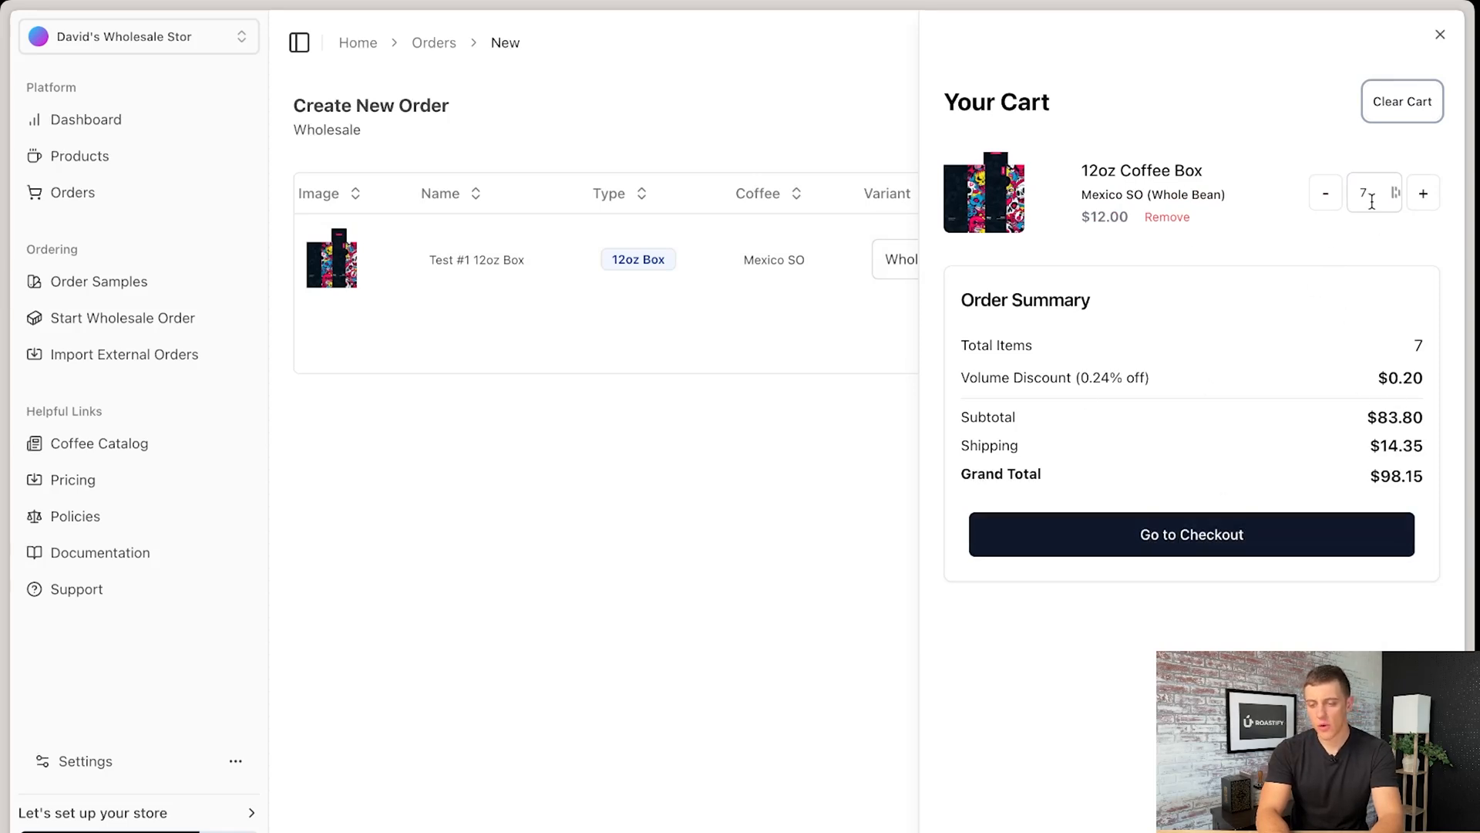
left_click_drag(1150, 378, 1089, 378)
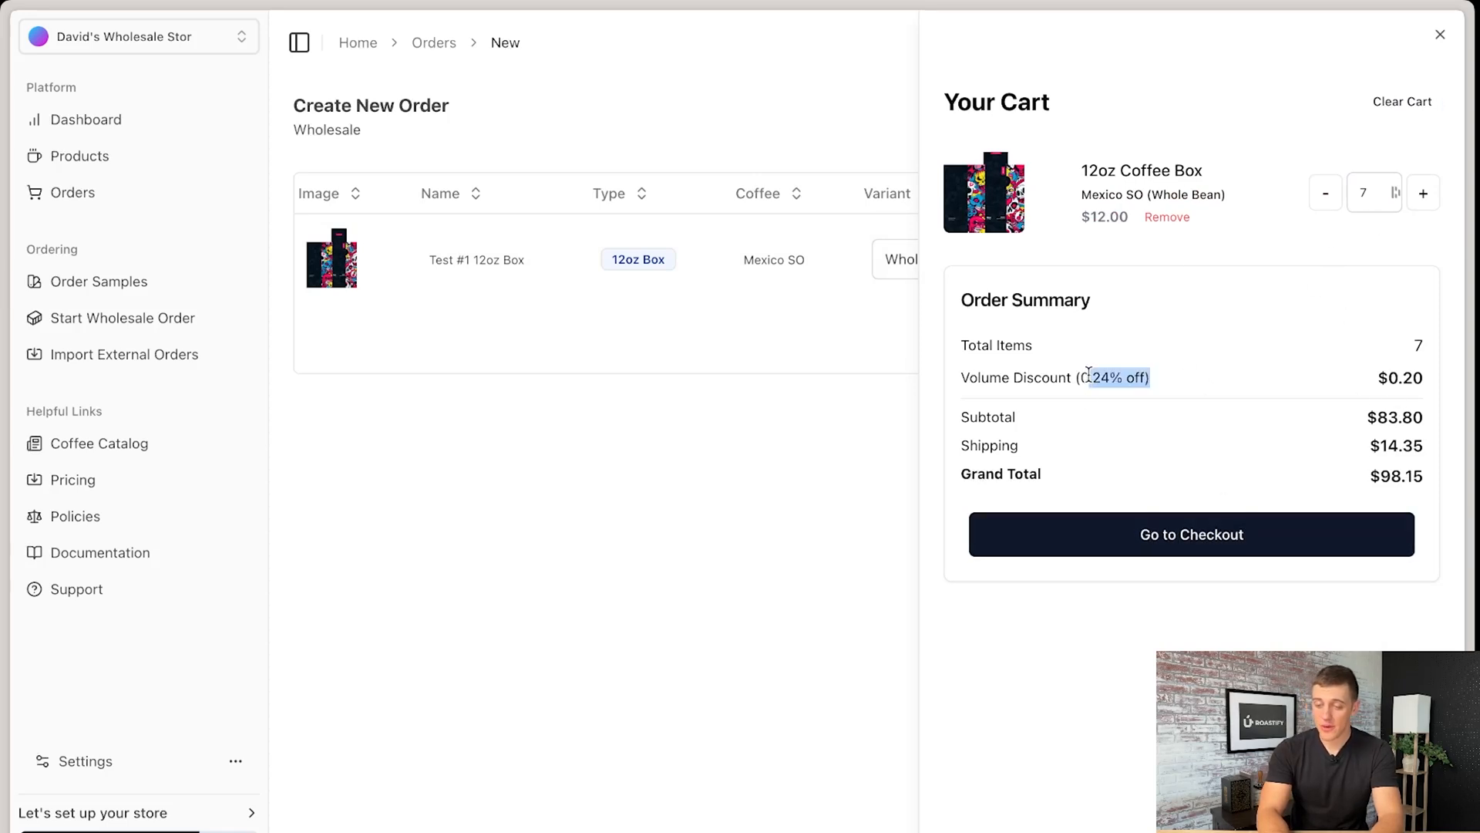
- Raise the 12oz Coffee Box quantity in the cart to 700 and examine the volume discount
left_click(1373, 197)
type("00")
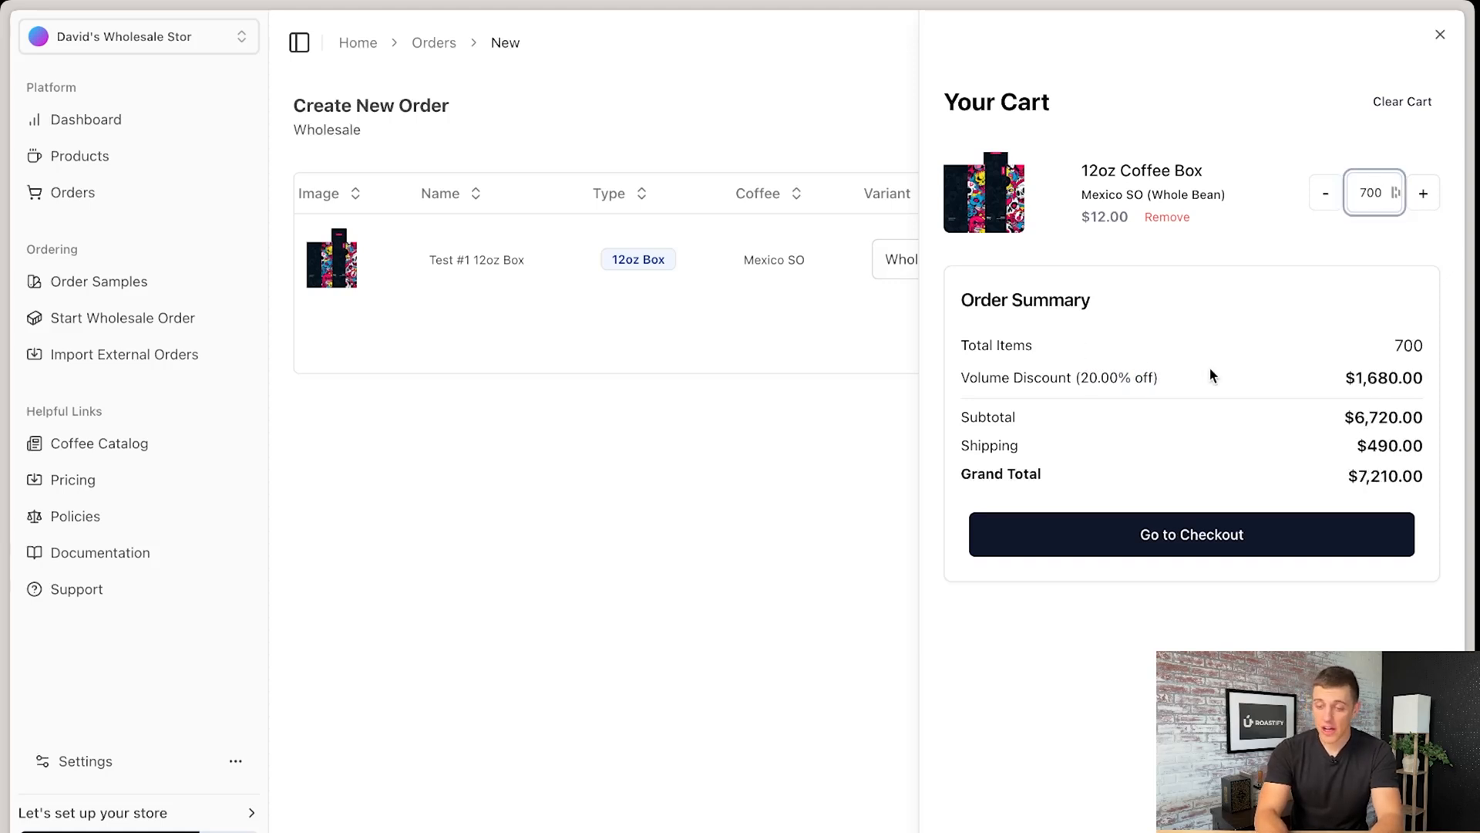
left_click_drag(1183, 377, 1034, 369)
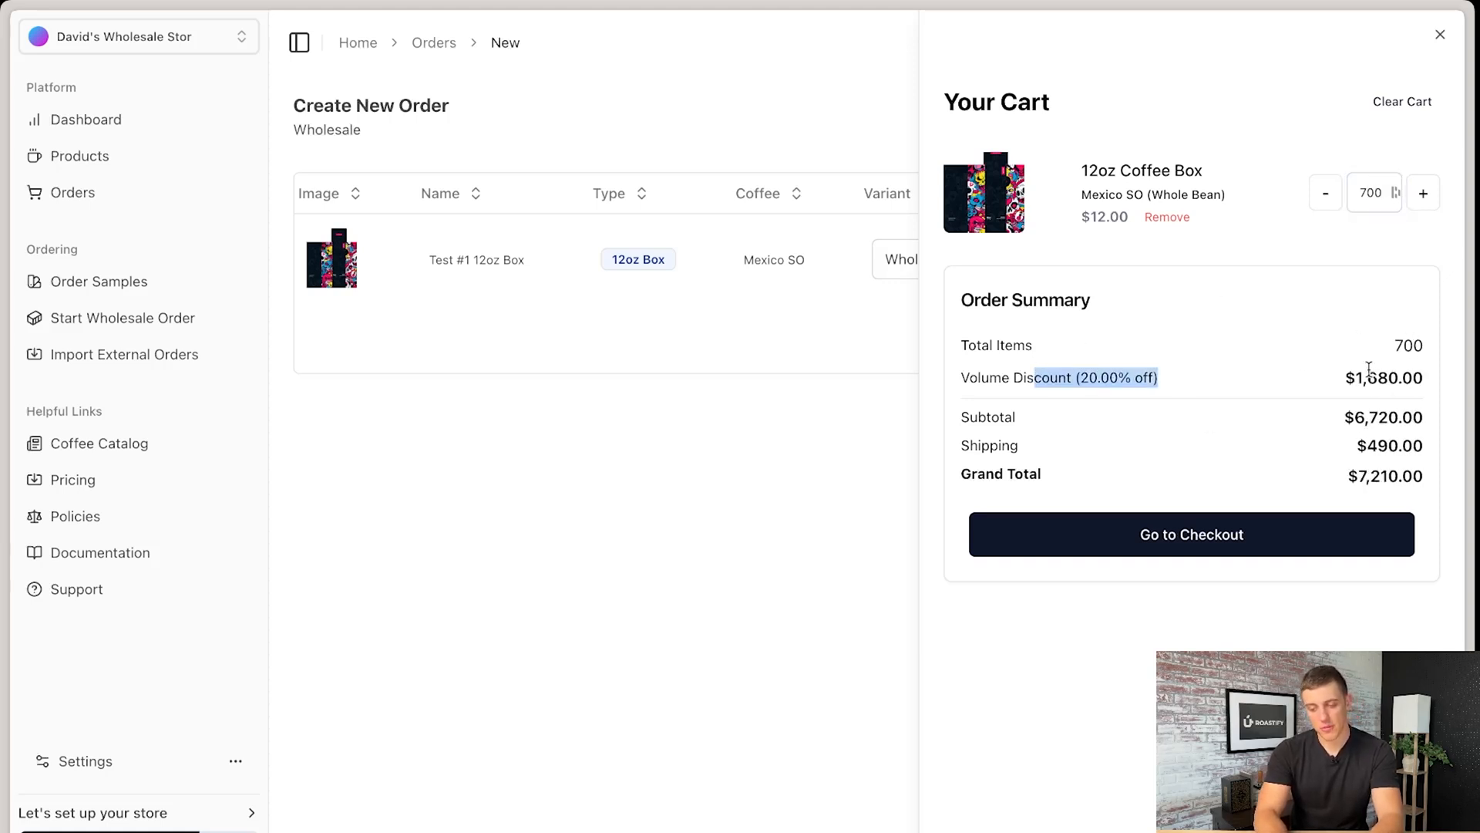
- Lower the 12oz Coffee Box quantity in the cart to 1 and examine the shipping cost
double_click(1380, 202)
type("1")
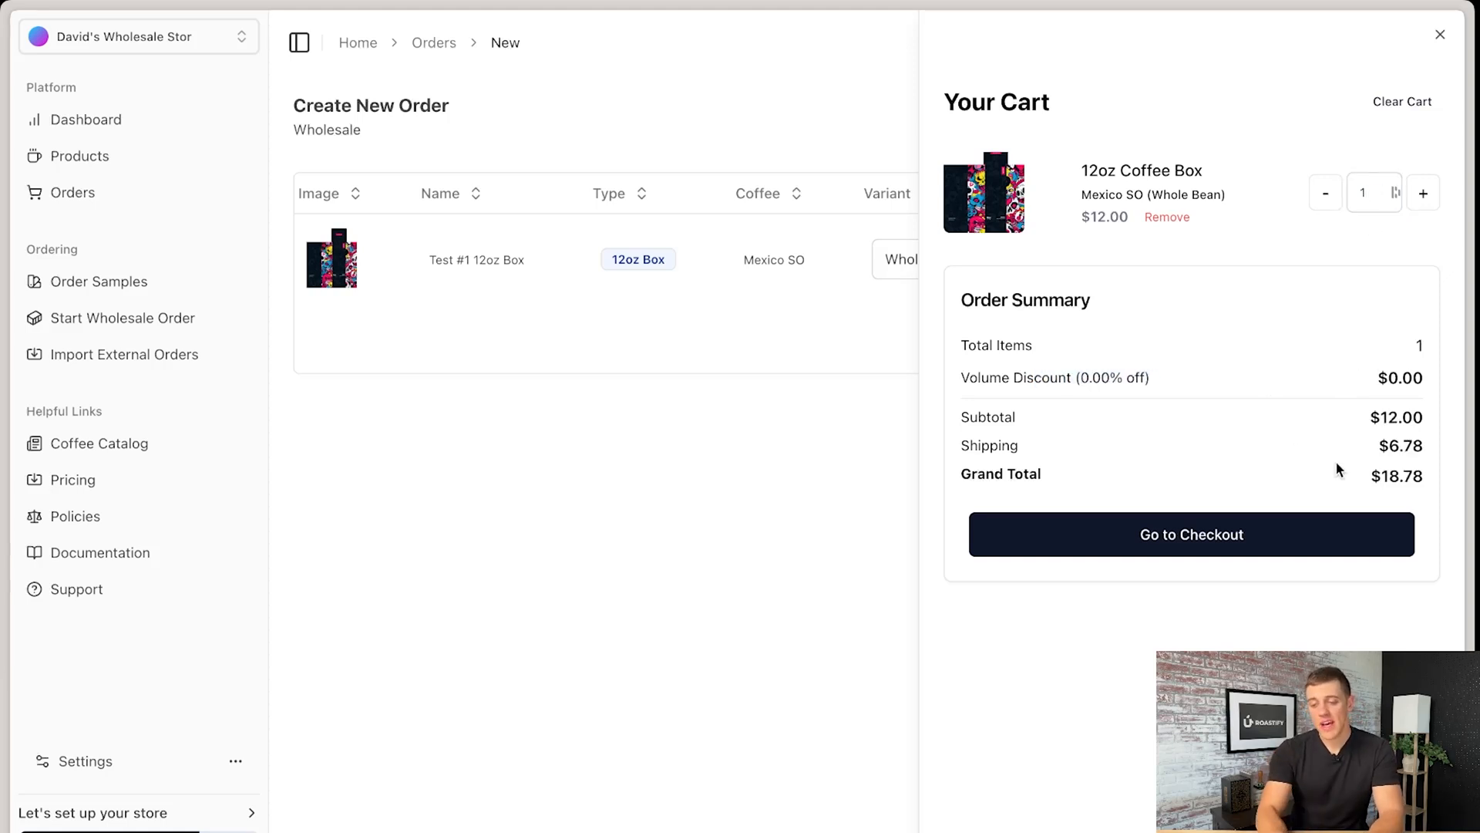
left_click_drag(1425, 447, 1389, 446)
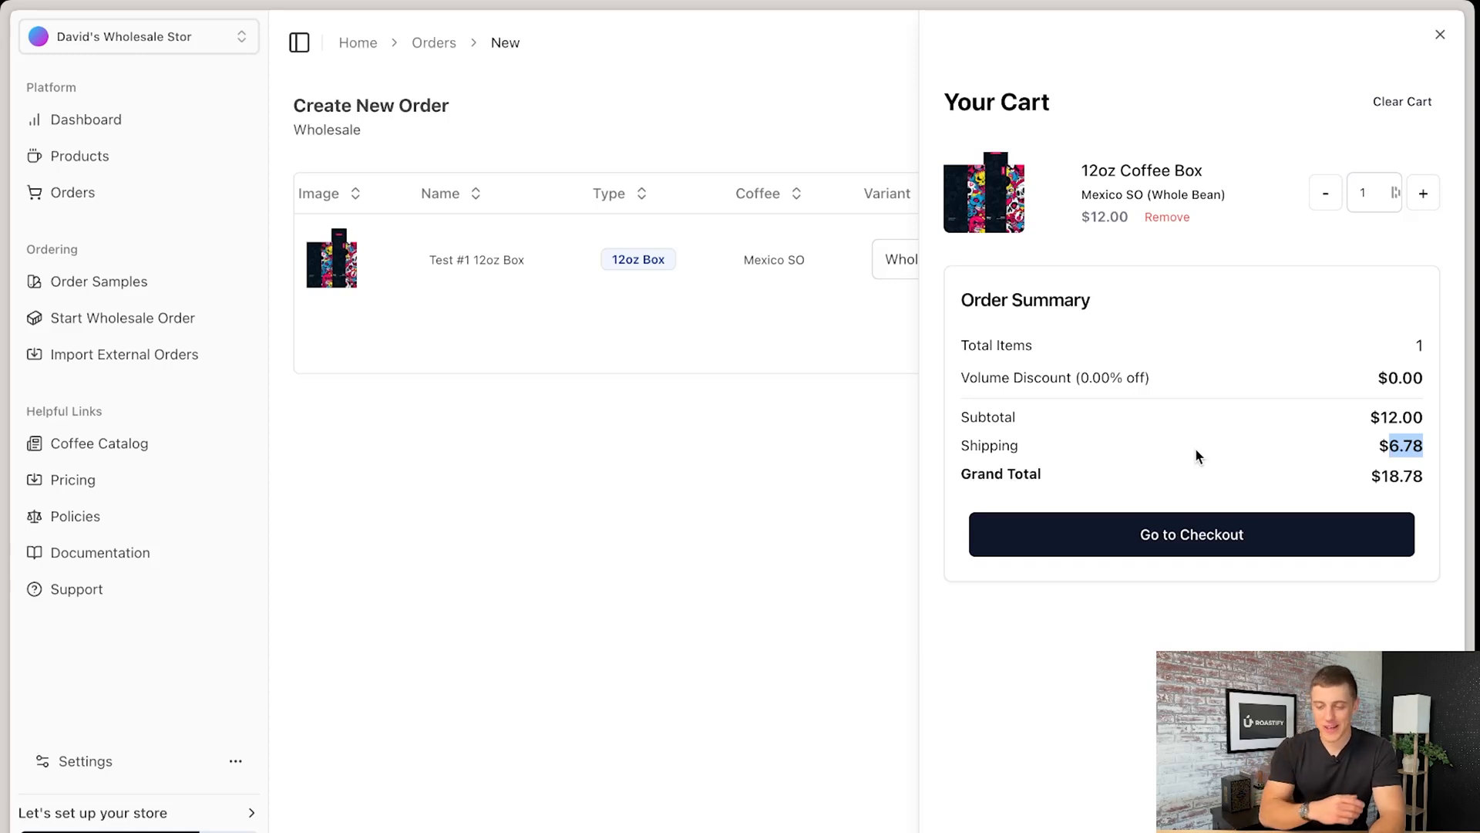
left_click_drag(1369, 447, 1413, 445)
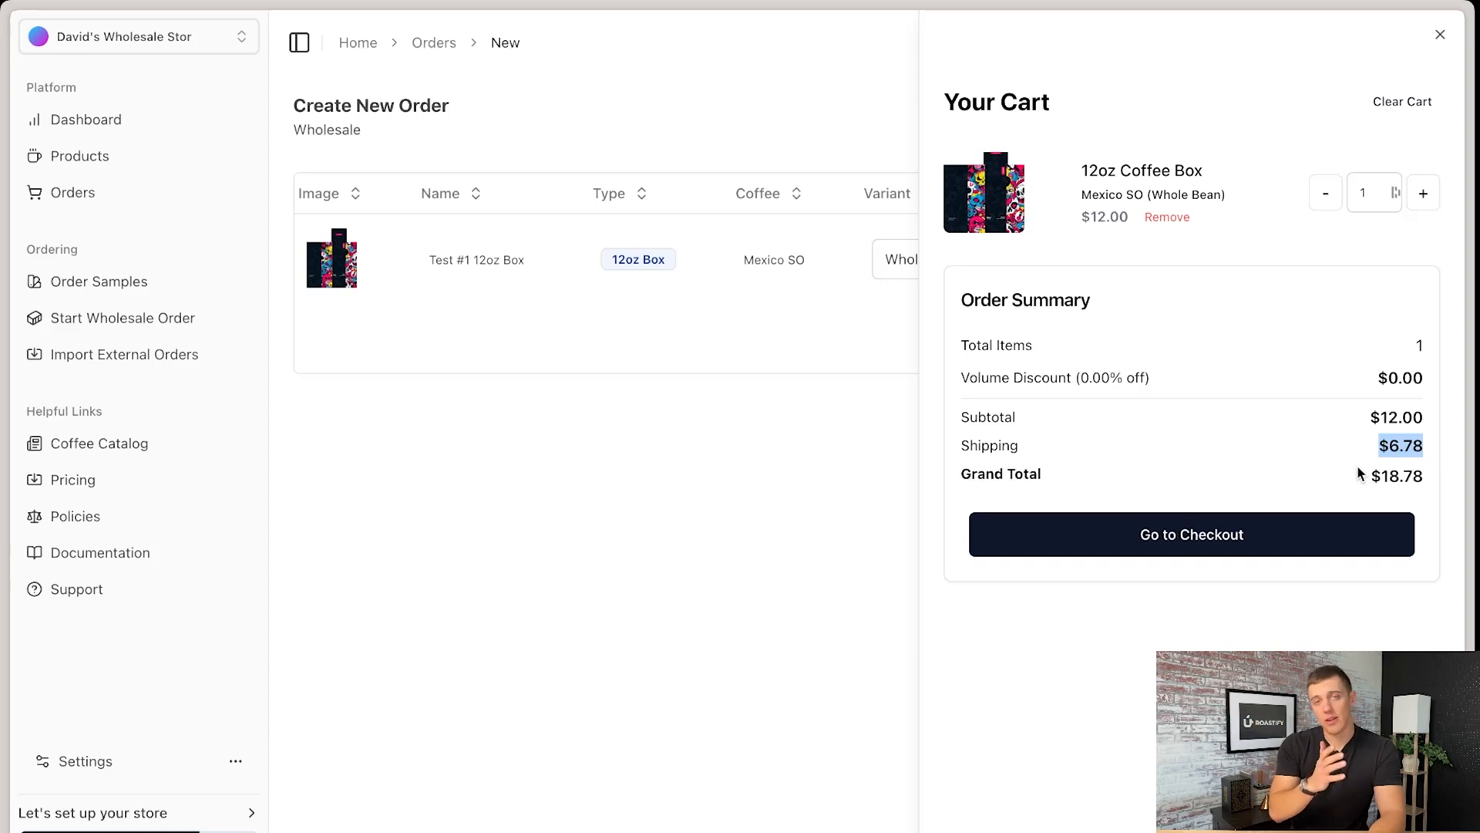
- Set the 12oz Coffee Box quantity in the cart to 10 and close the cart
left_click(1367, 193)
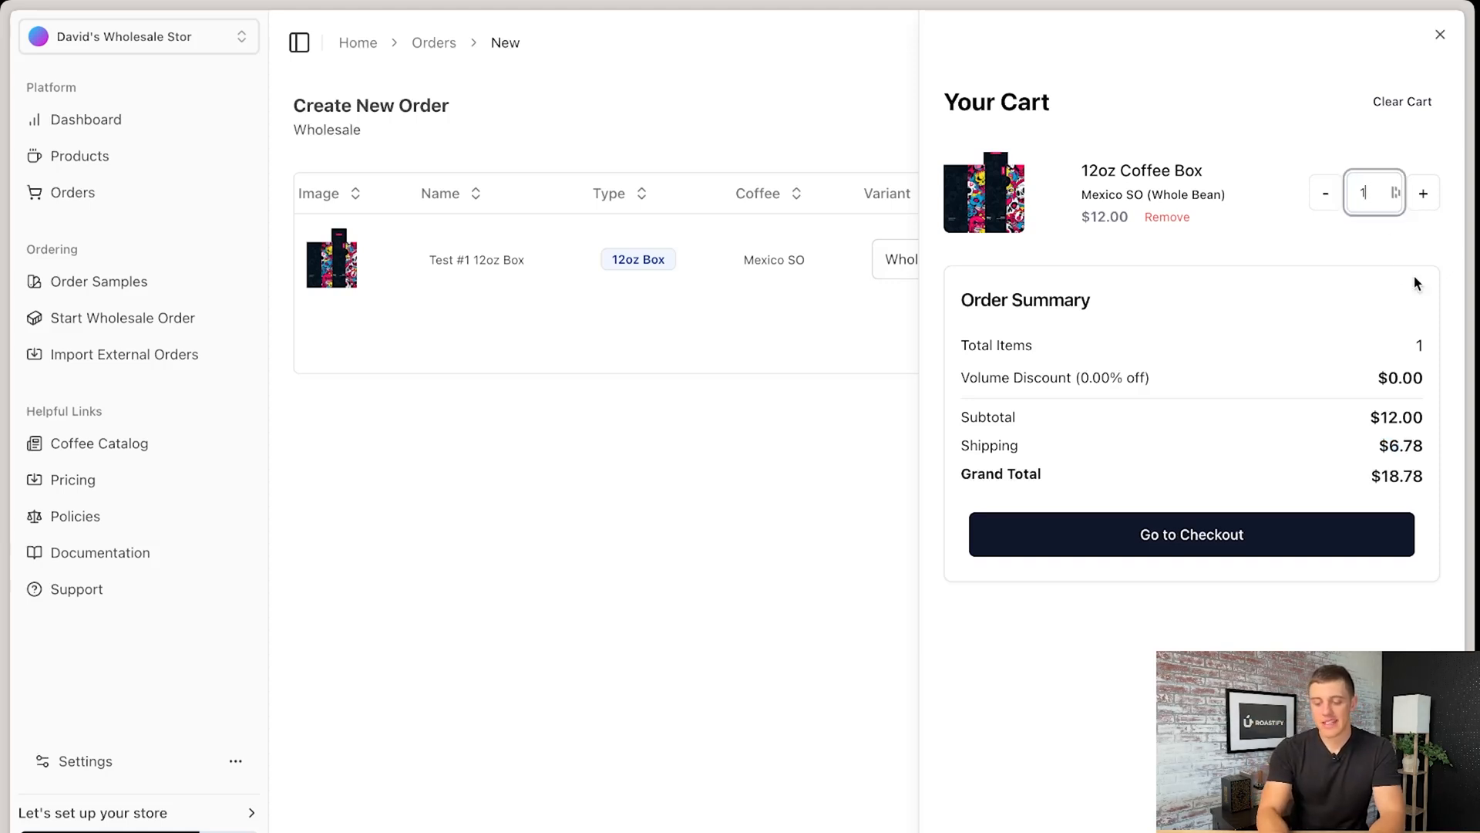
type("0")
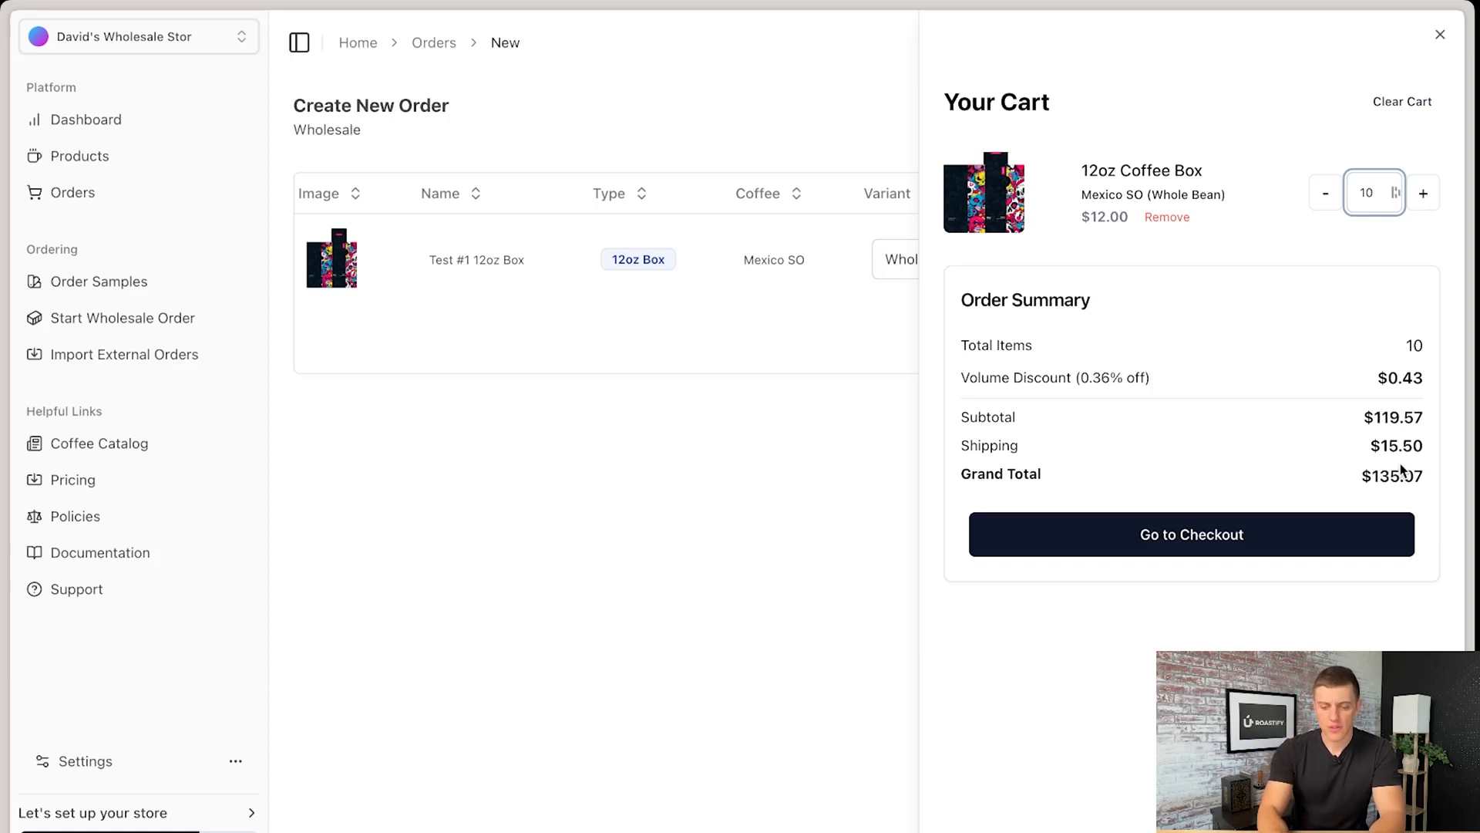
left_click(745, 569)
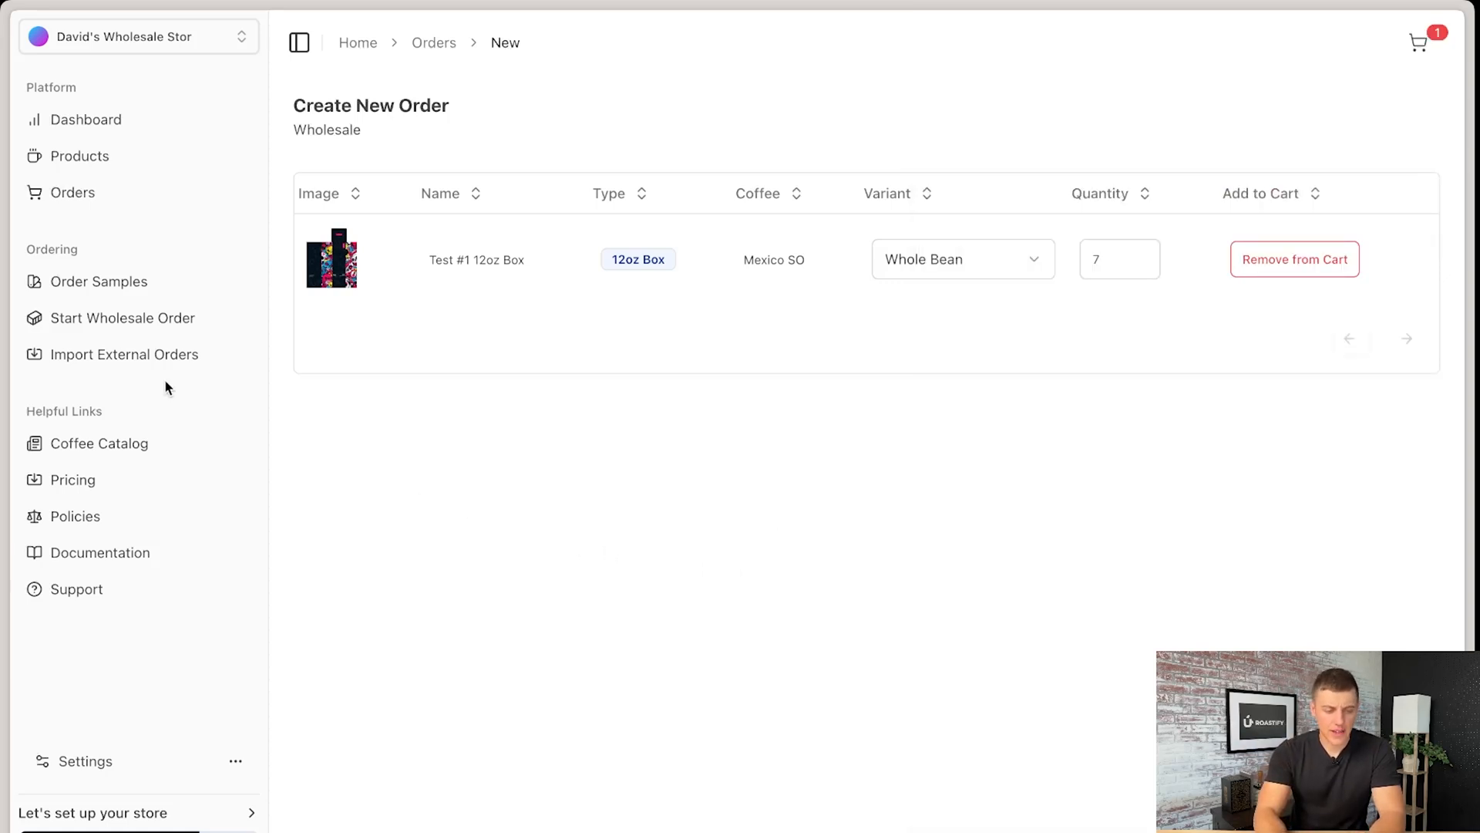
- Open the external order import and try a manual order with a line item for the Non Testing Test product, discarding it
left_click(122, 363)
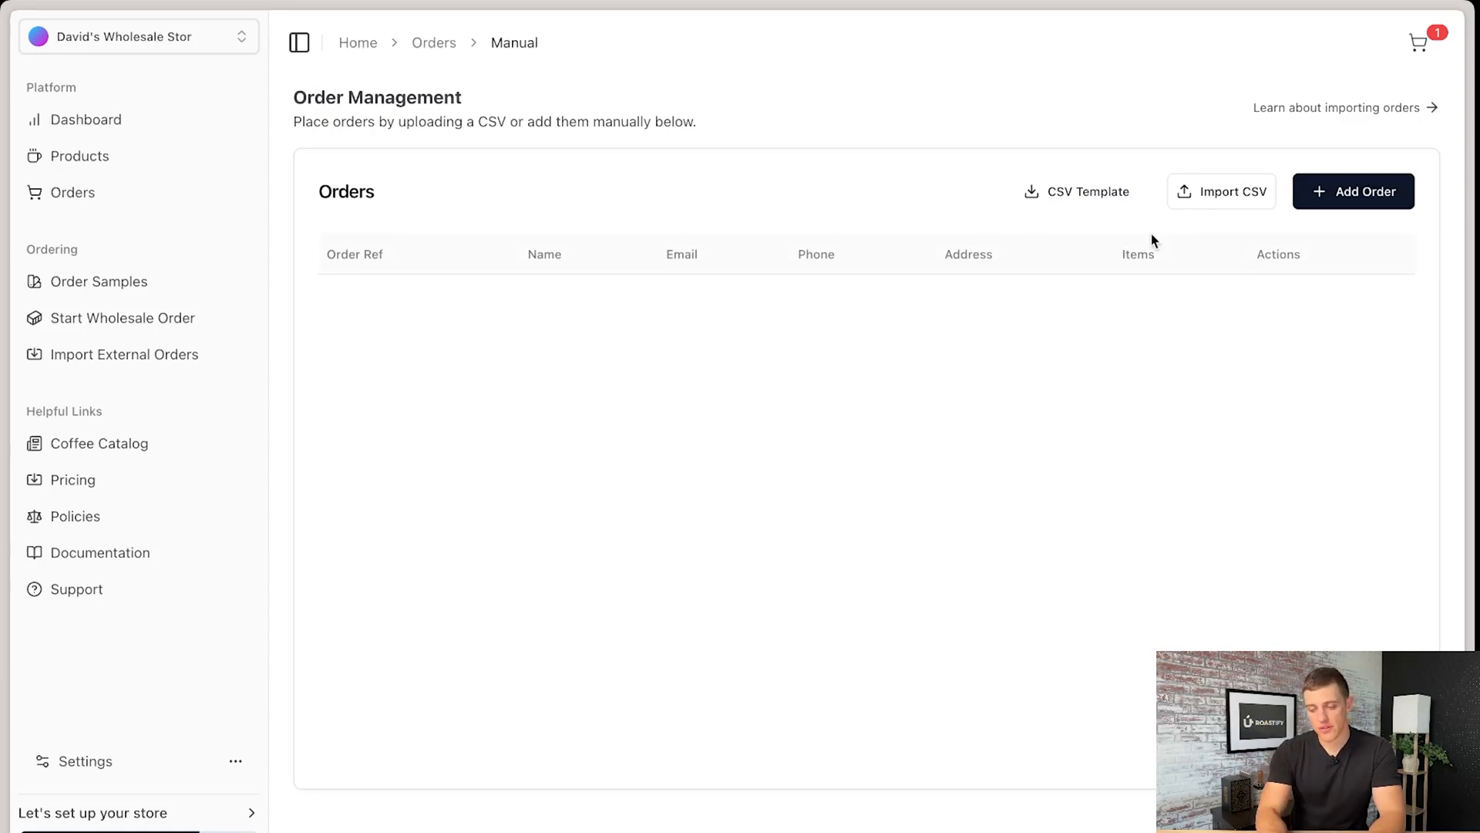
left_click(1340, 202)
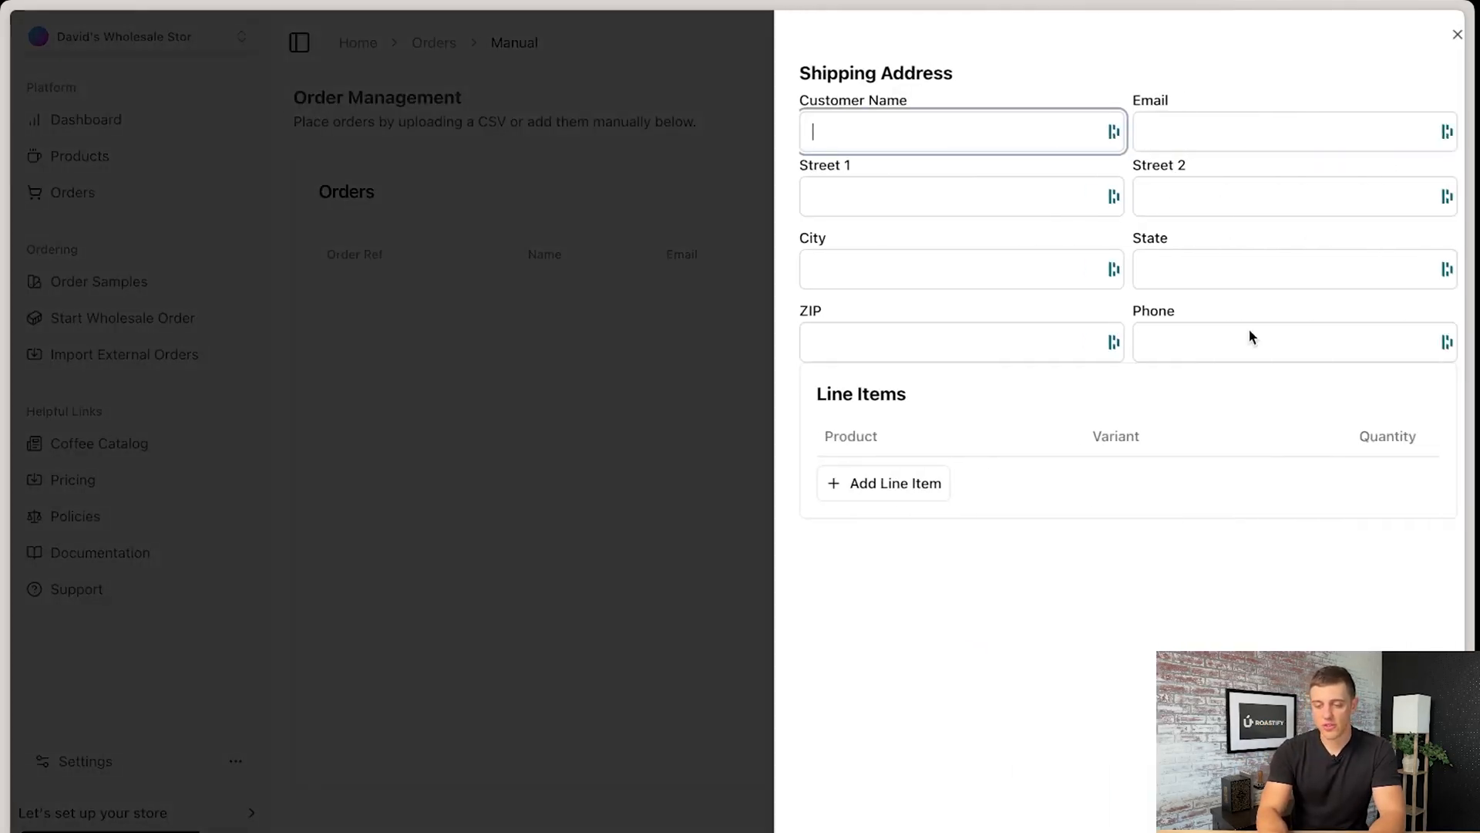
left_click(884, 500)
left_click(983, 487)
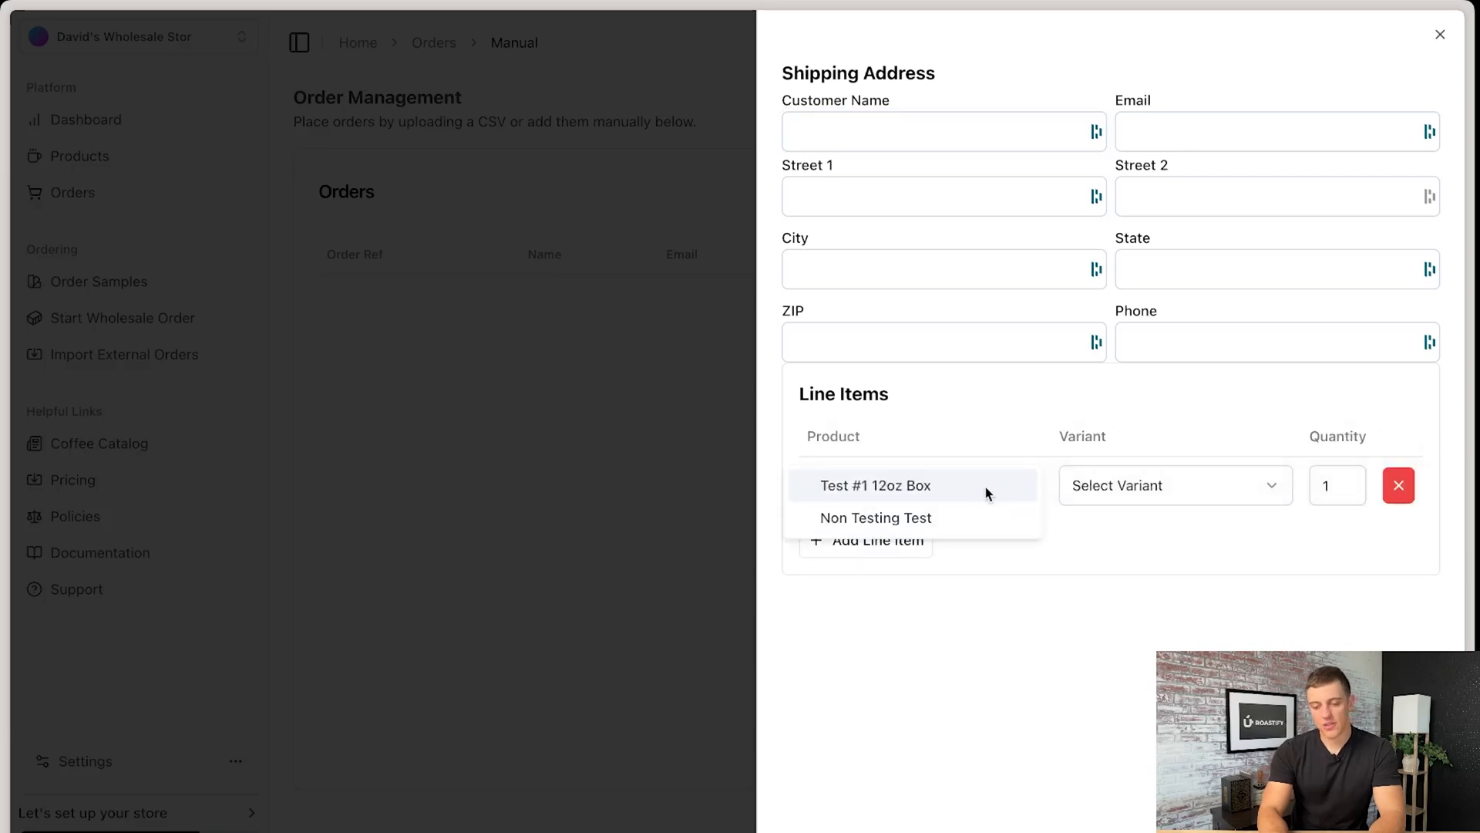
left_click(952, 518)
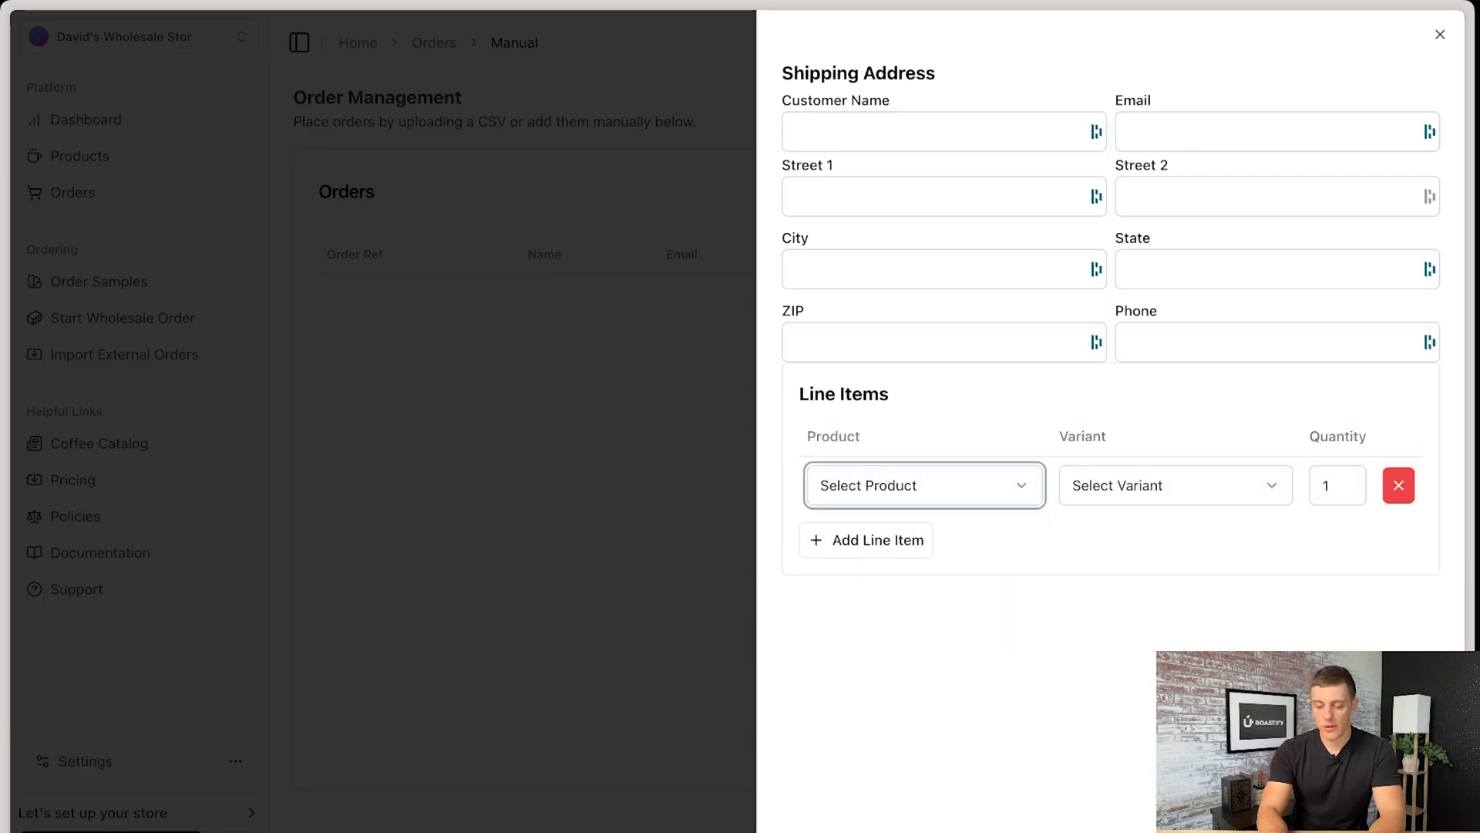
key("Escape")
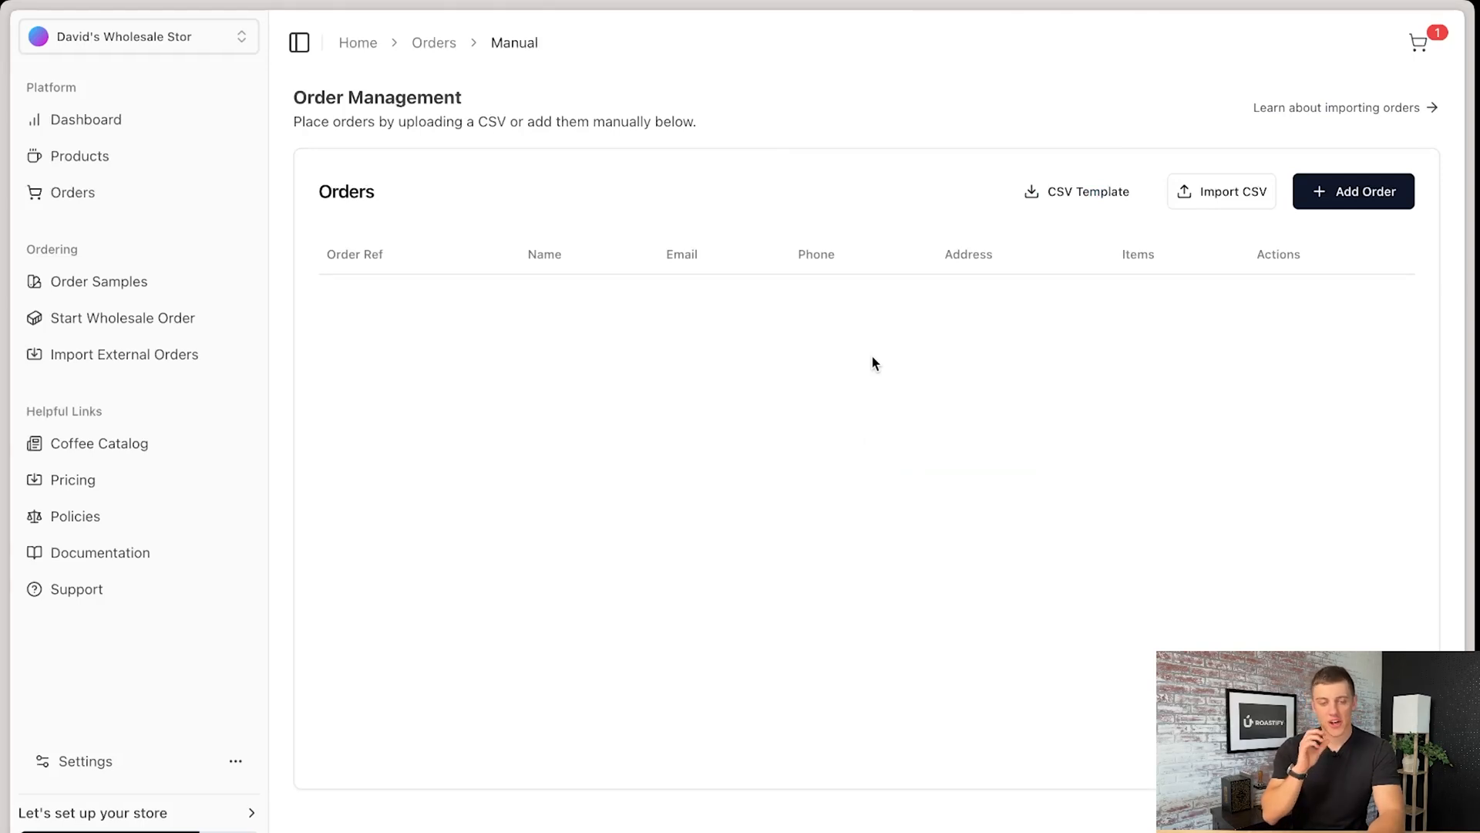
- Create a store of the Shopify type and install the Roastify app on the Coffee Test Stores shop
left_click(233, 36)
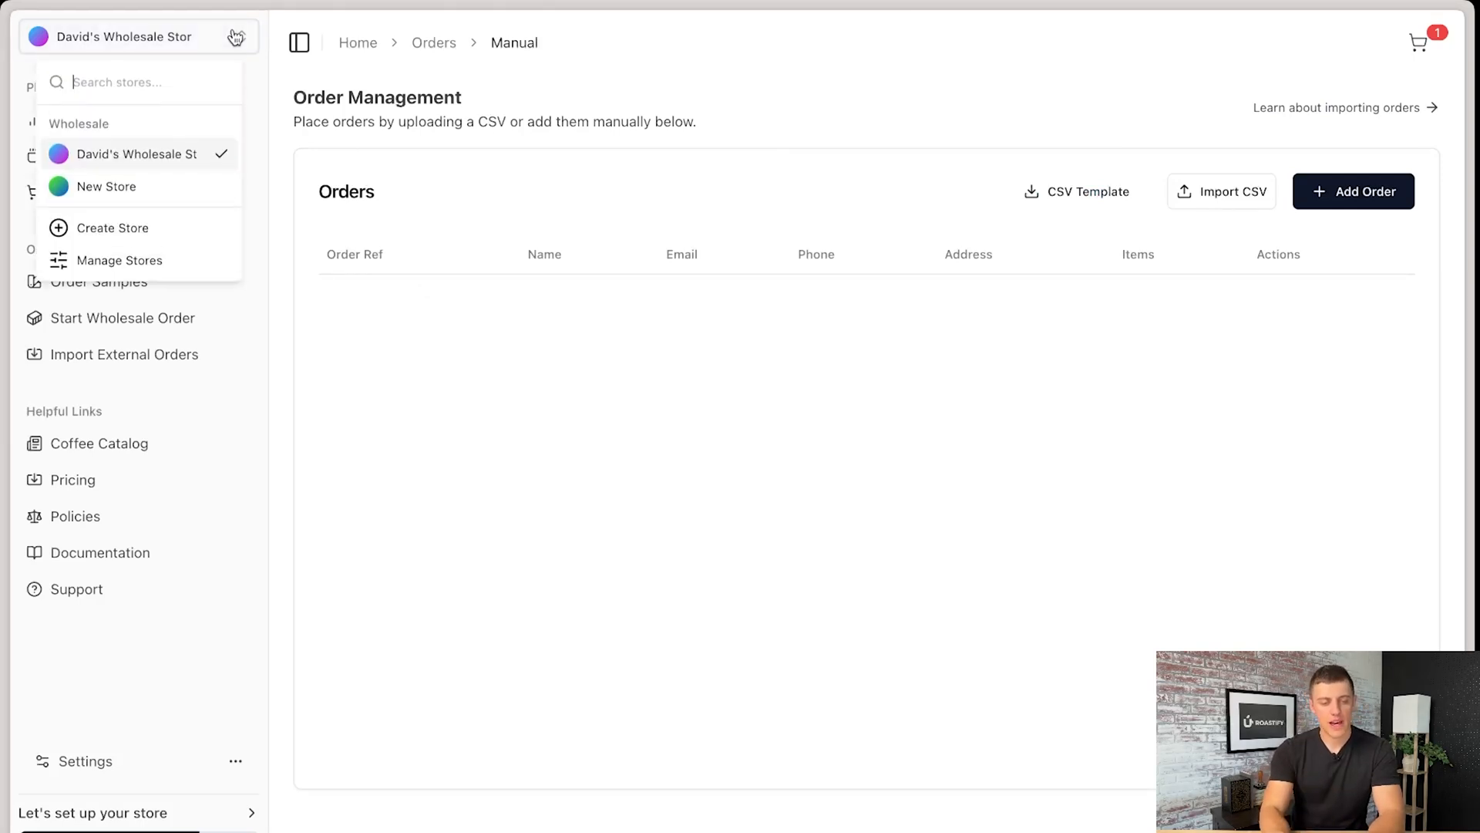
left_click(188, 226)
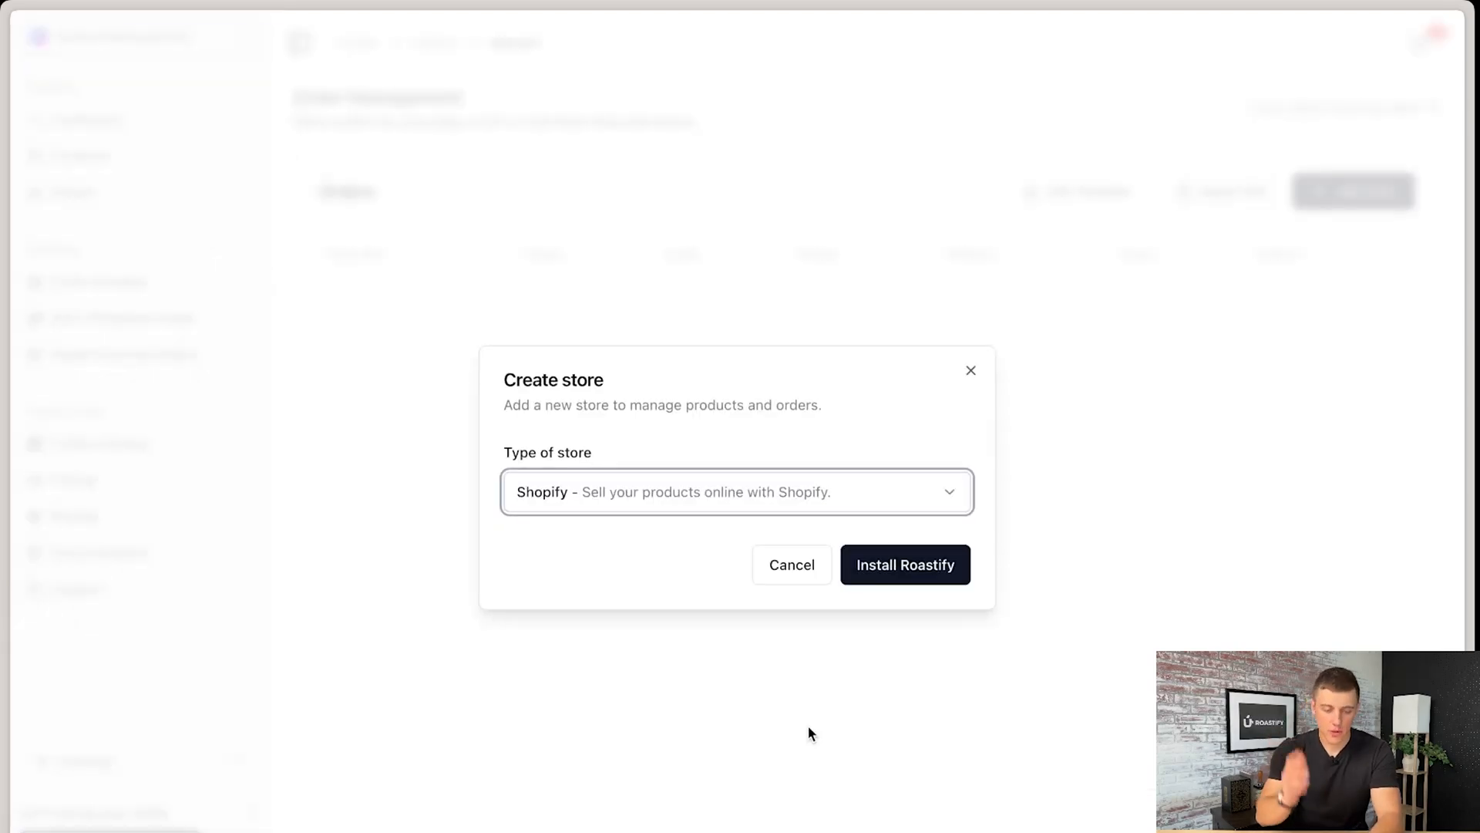
left_click(936, 492)
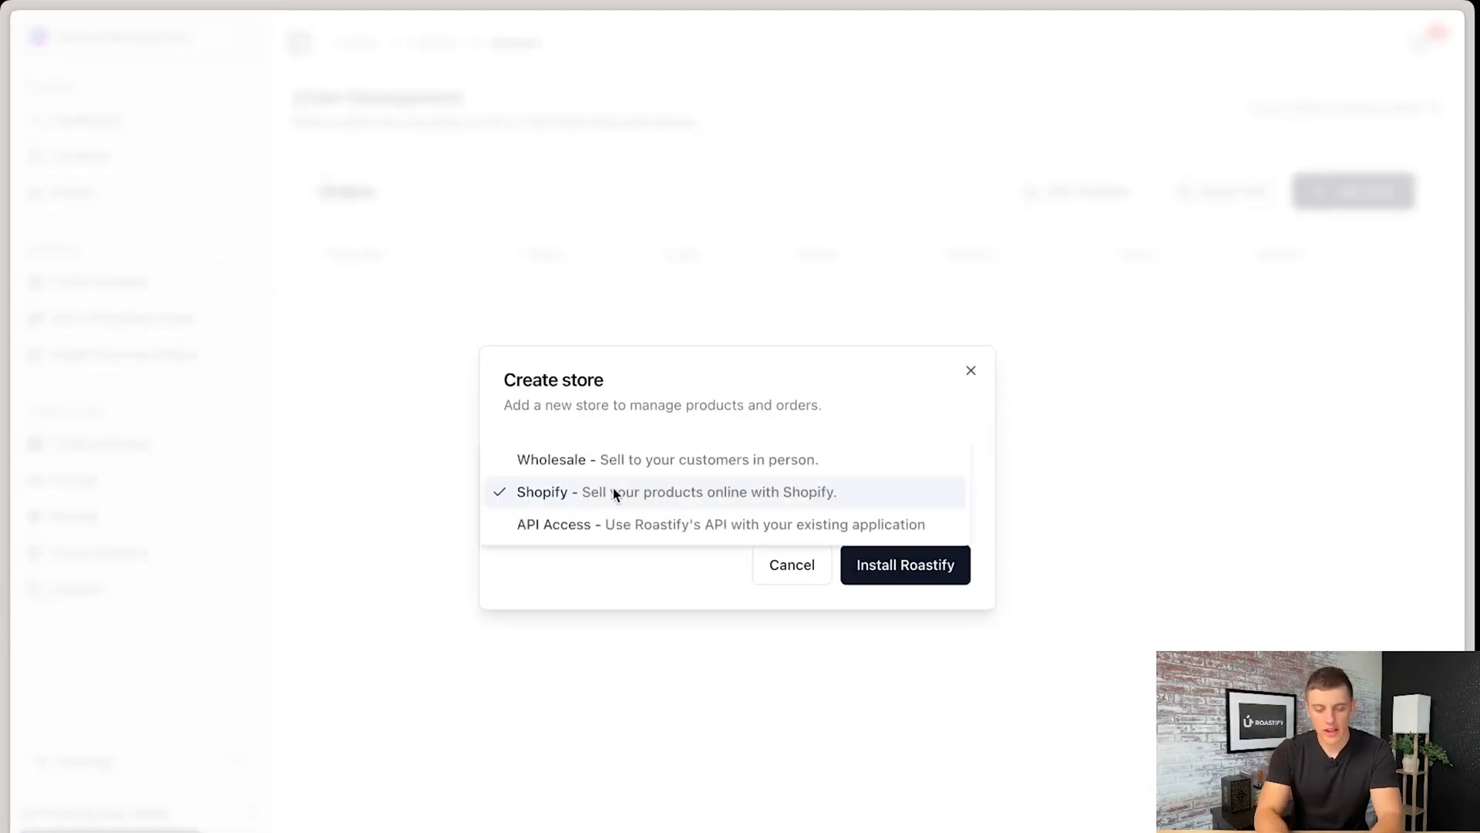
left_click(570, 494)
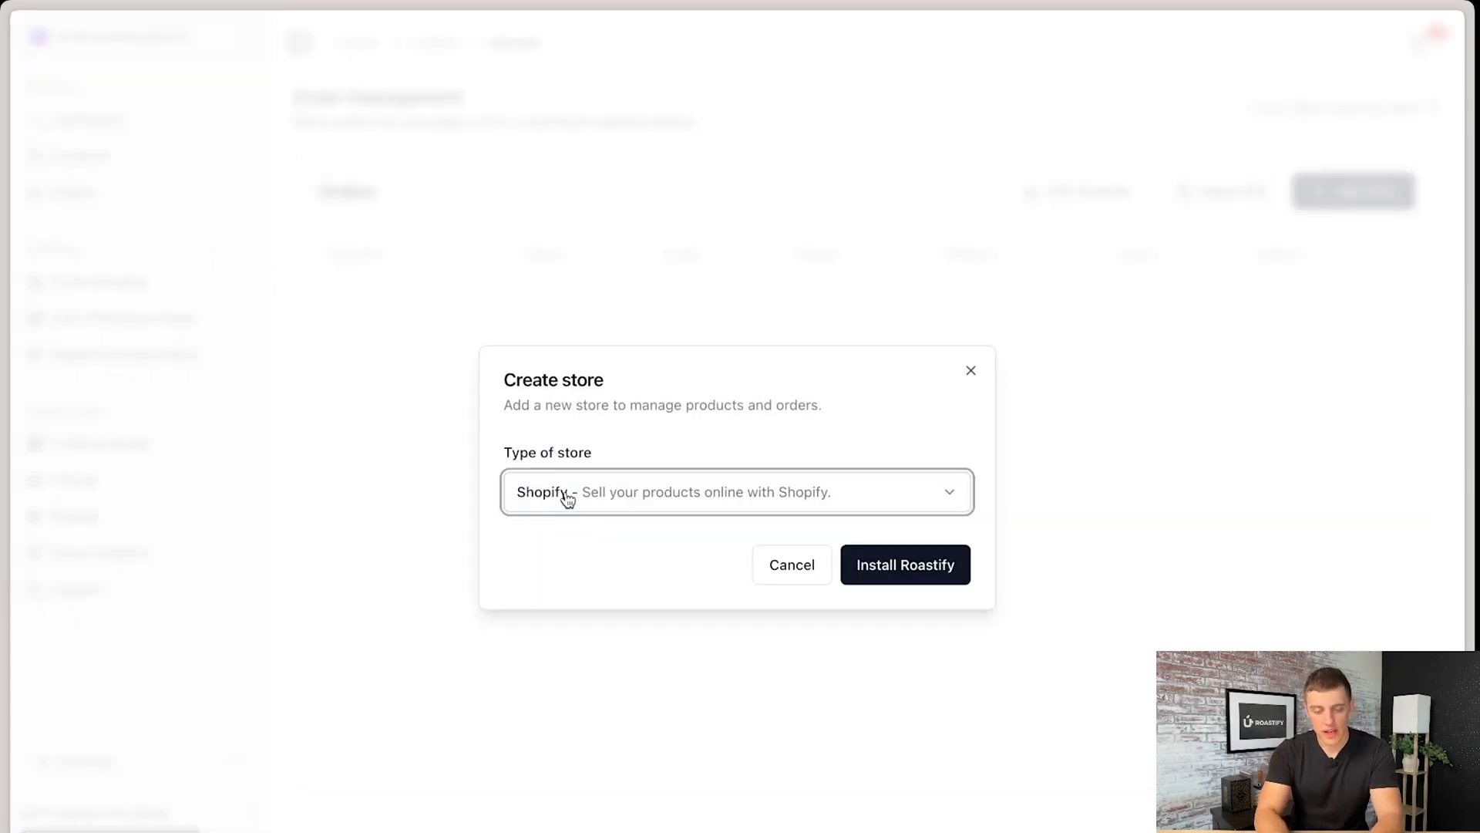
left_click(900, 563)
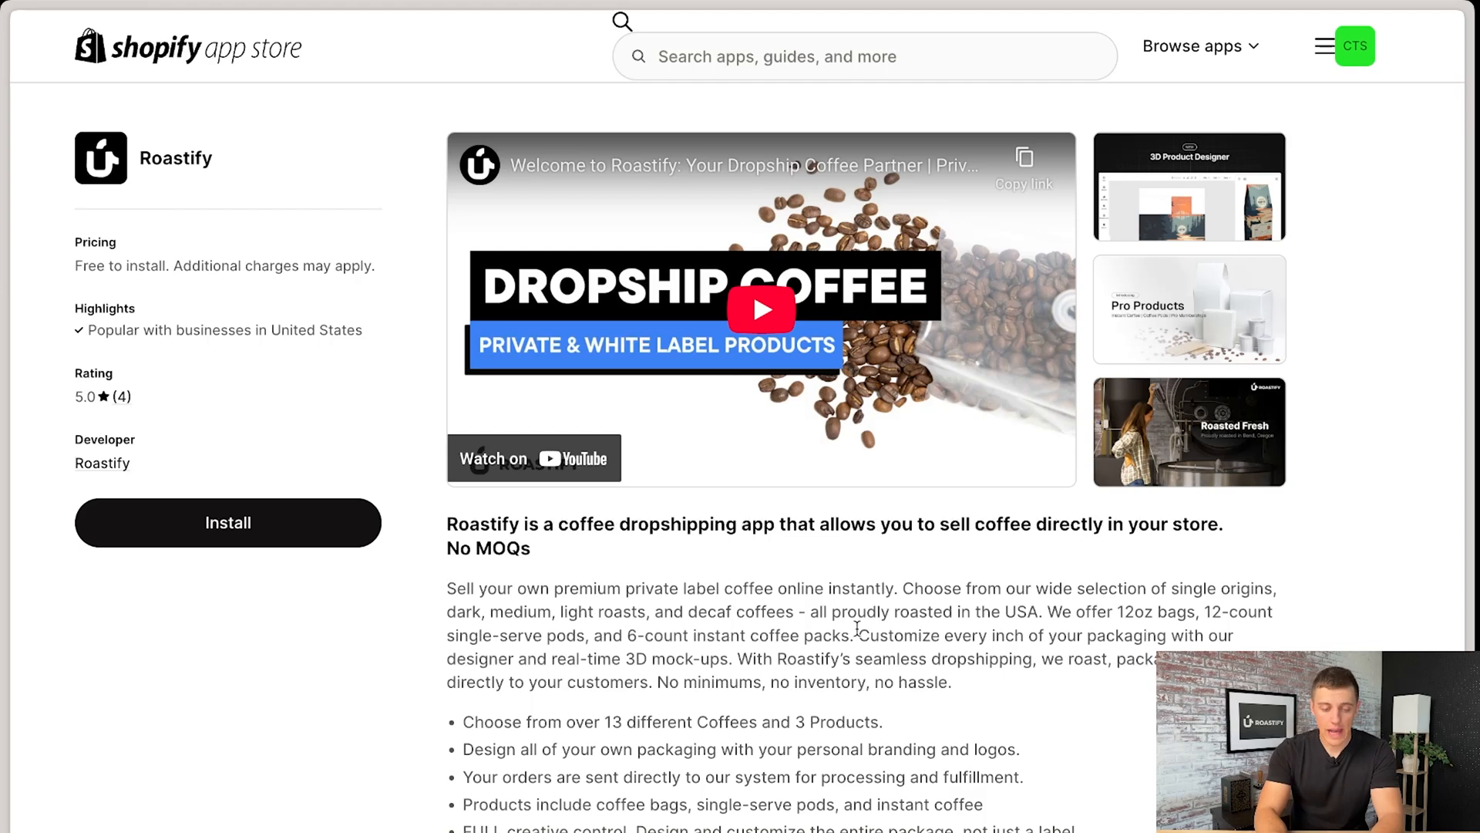
left_click(205, 523)
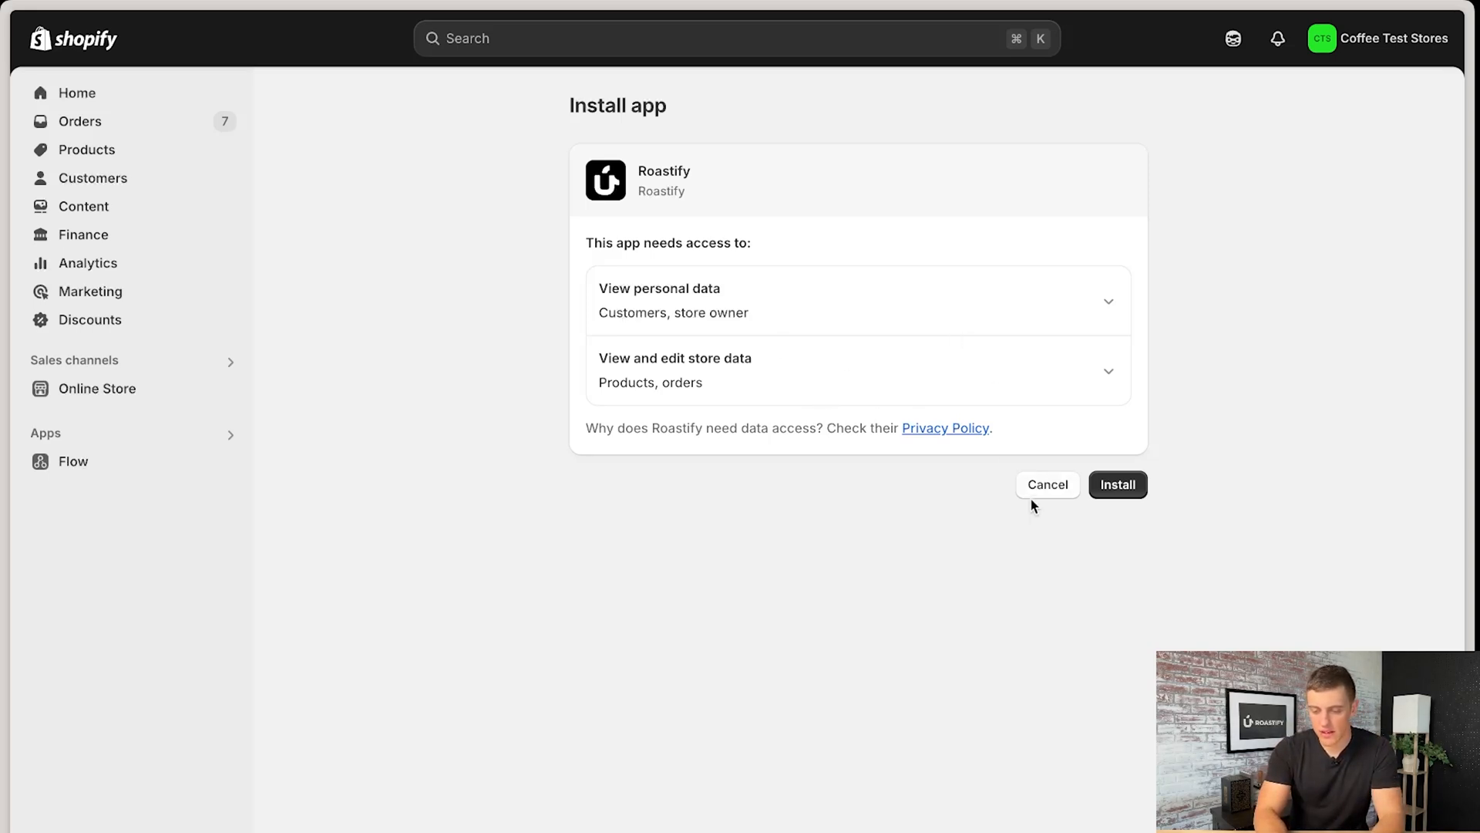
left_click(1116, 488)
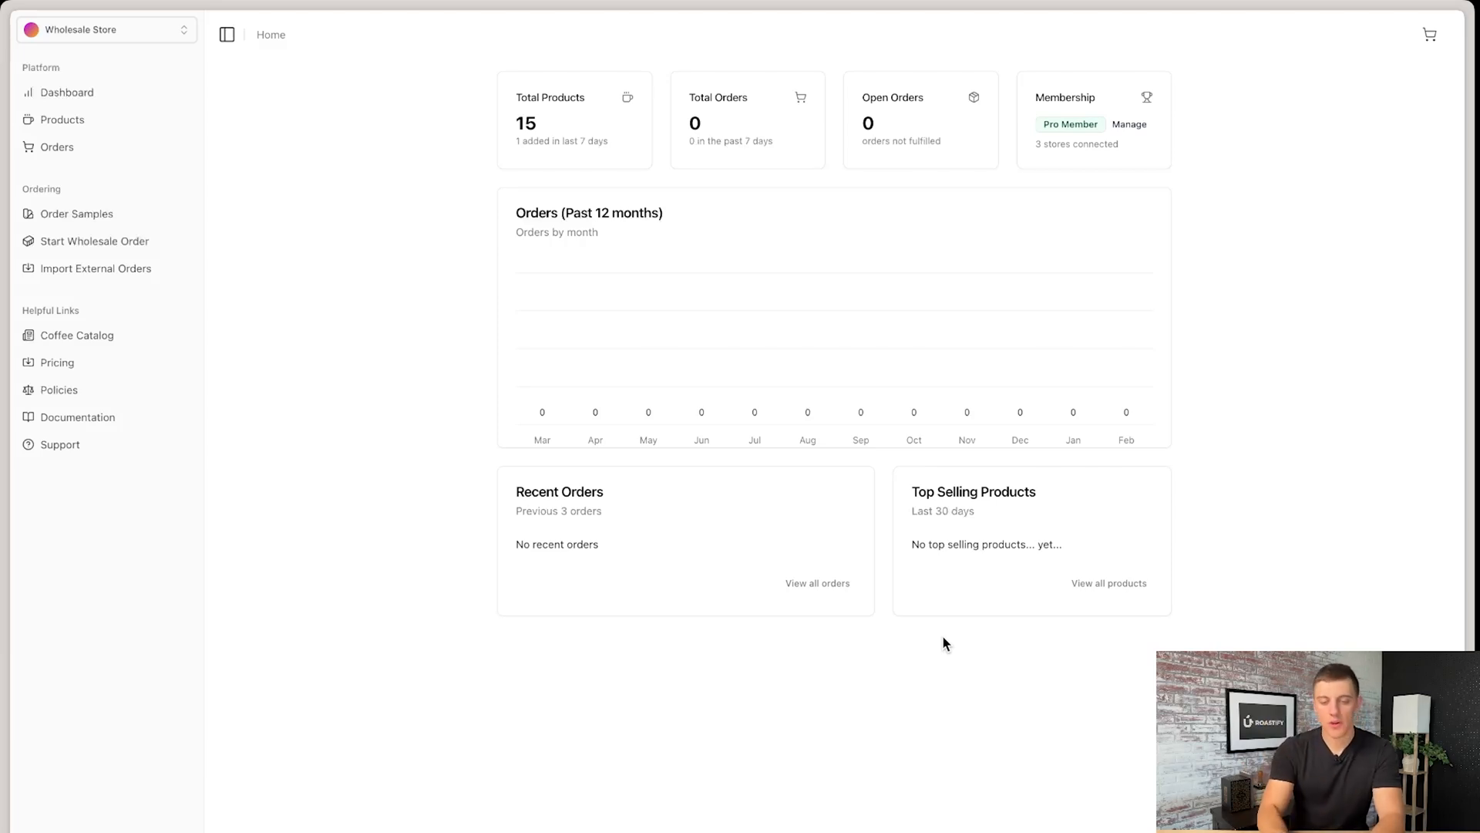
- Switch from the Wholesale Store to the connected coffee-test-stores Shopify store and open its product list
left_click(182, 35)
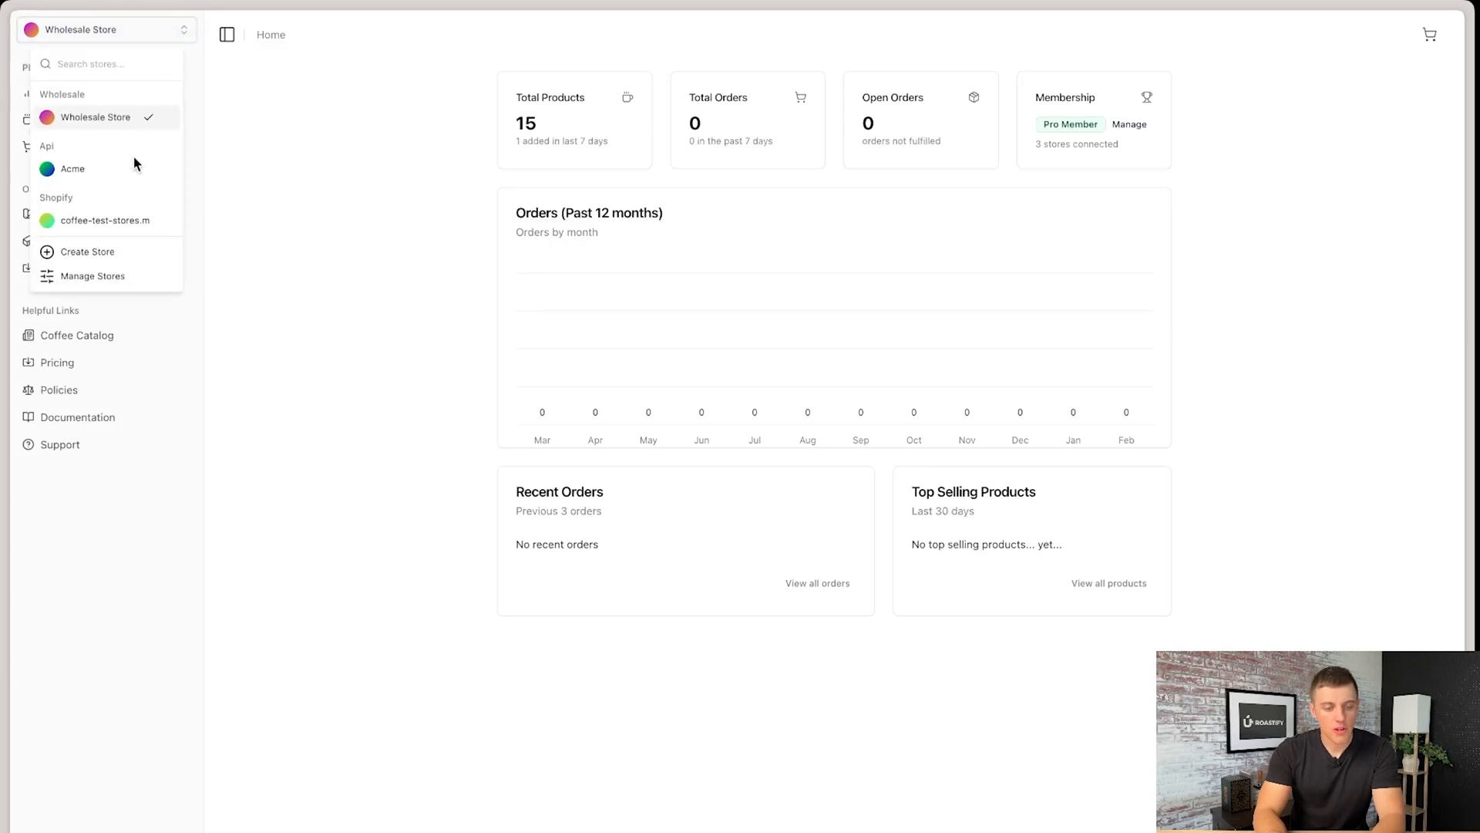
left_click(117, 220)
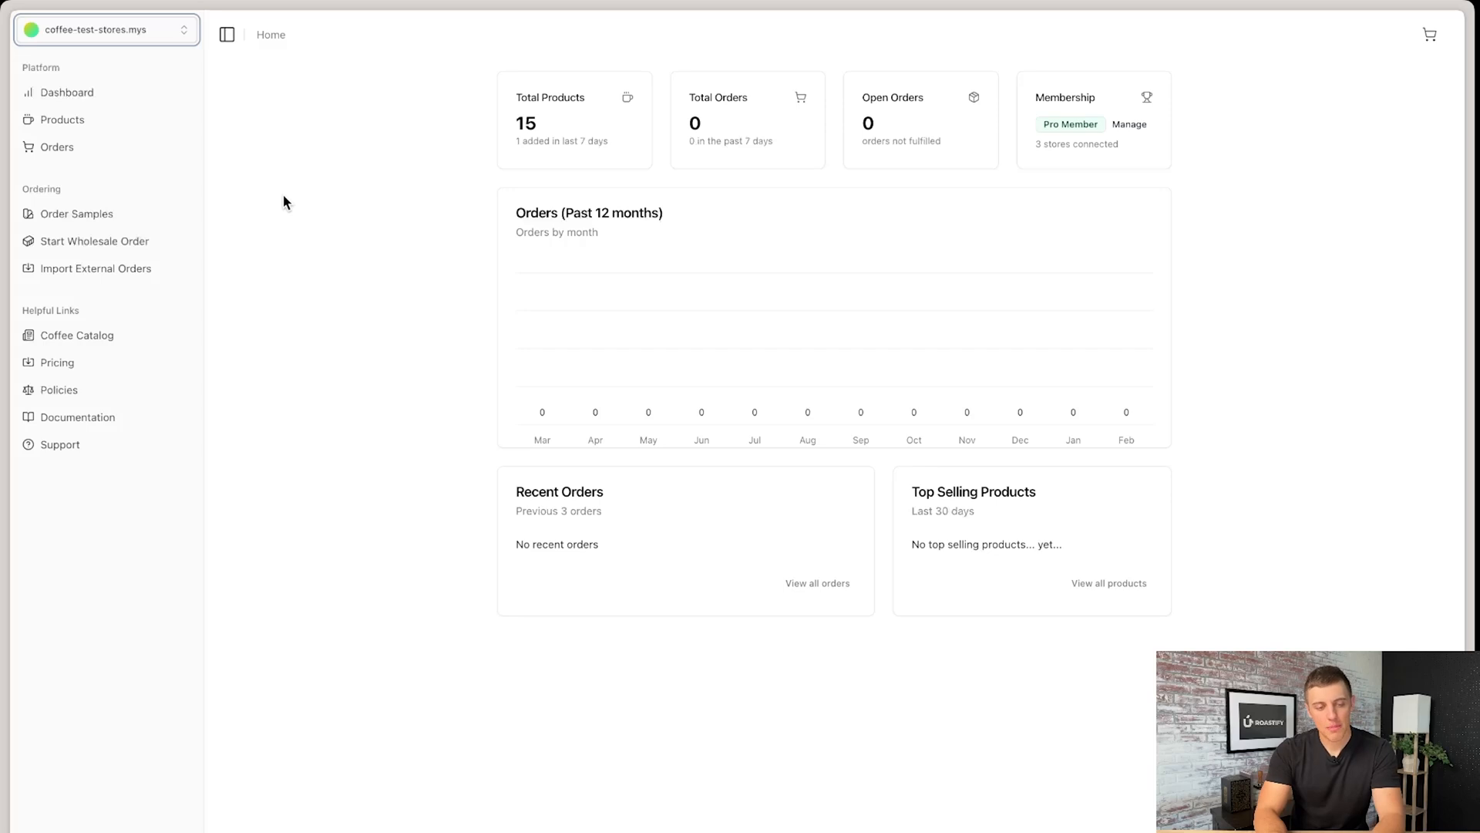
left_click(87, 122)
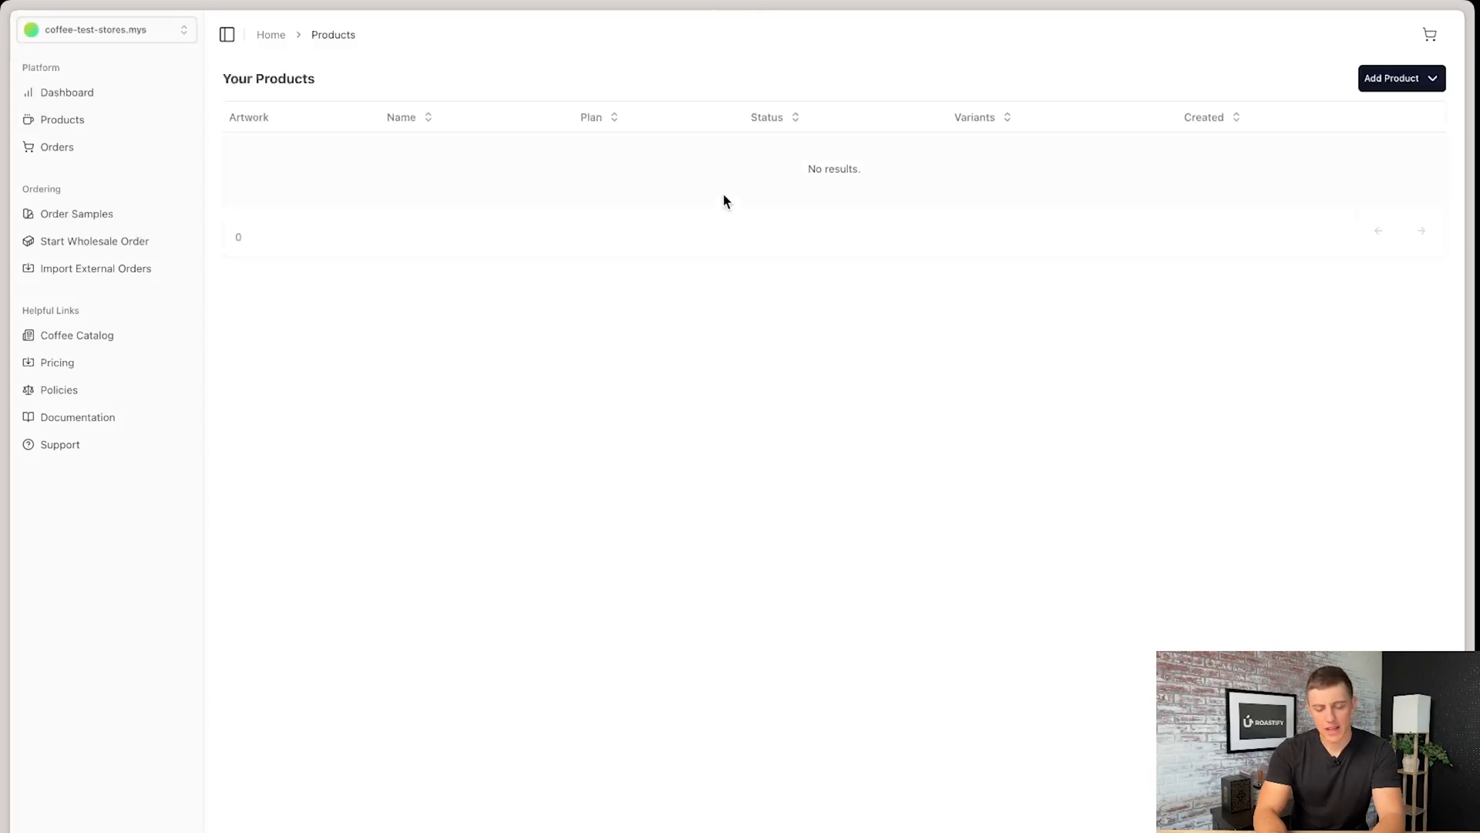
left_click(80, 99)
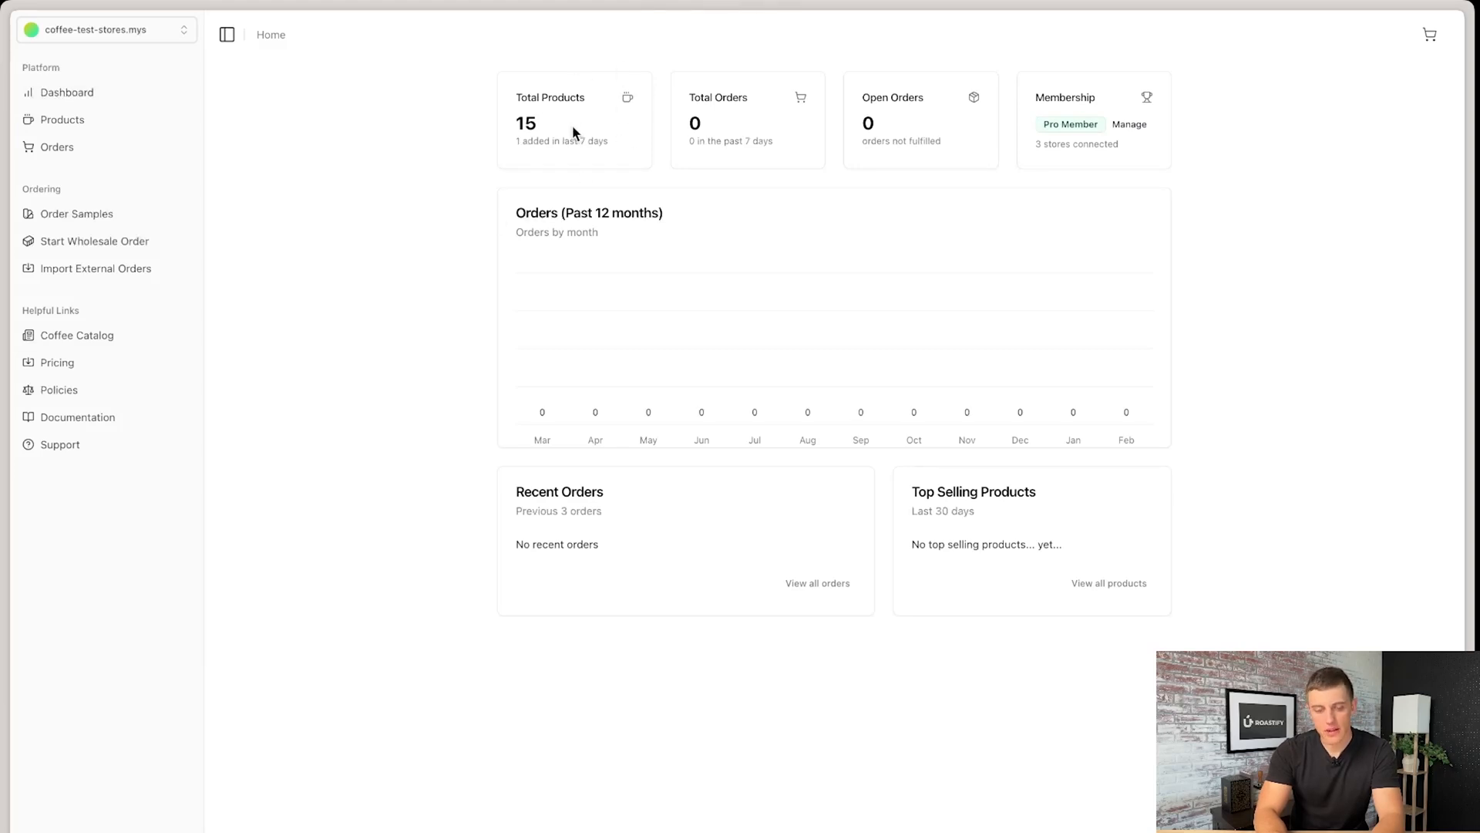
left_click(66, 121)
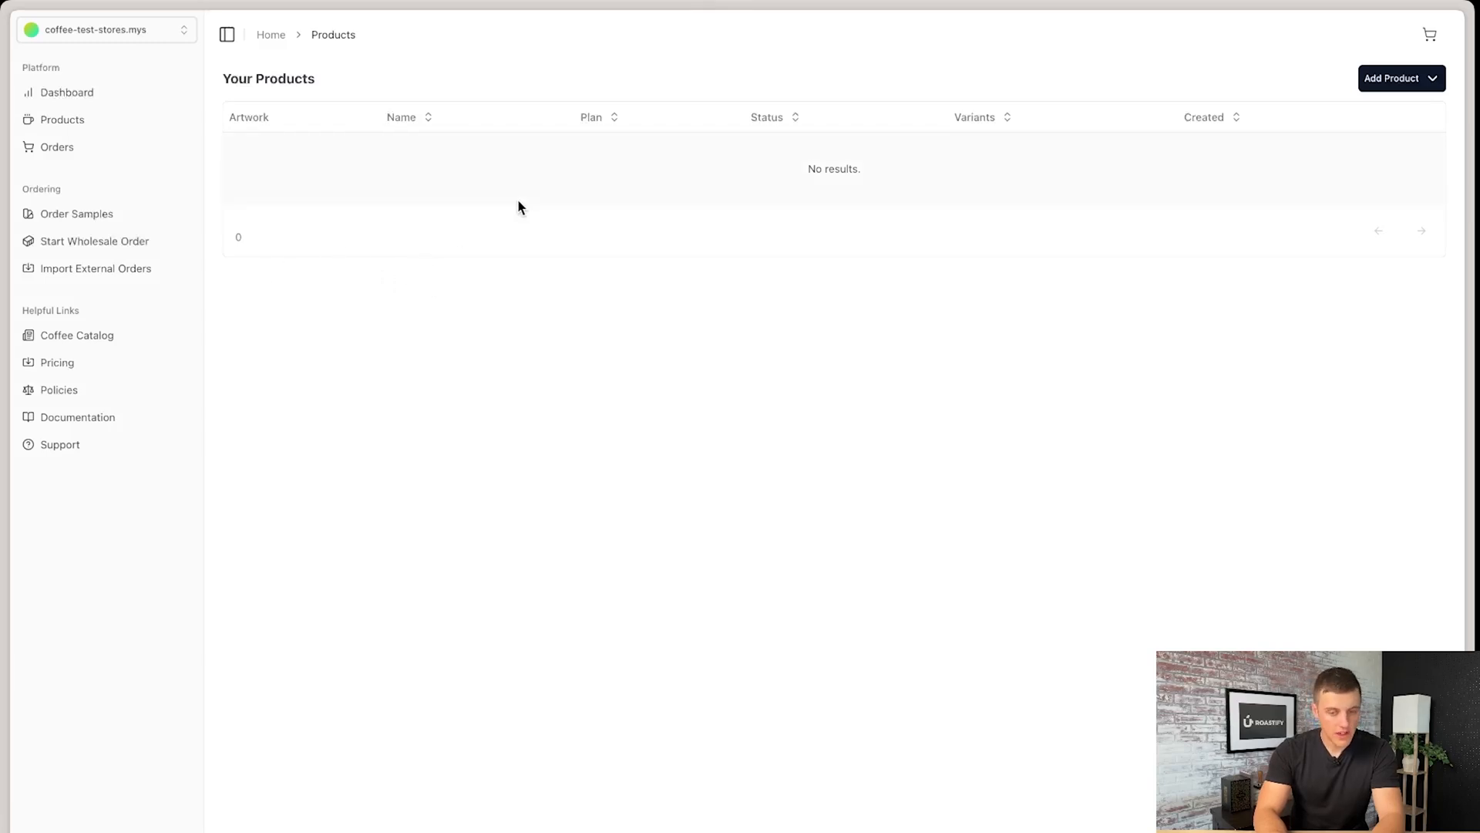
- Start a new 12oz Box product and apply the forest river and deer artwork from the saved personal designs
left_click(1425, 80)
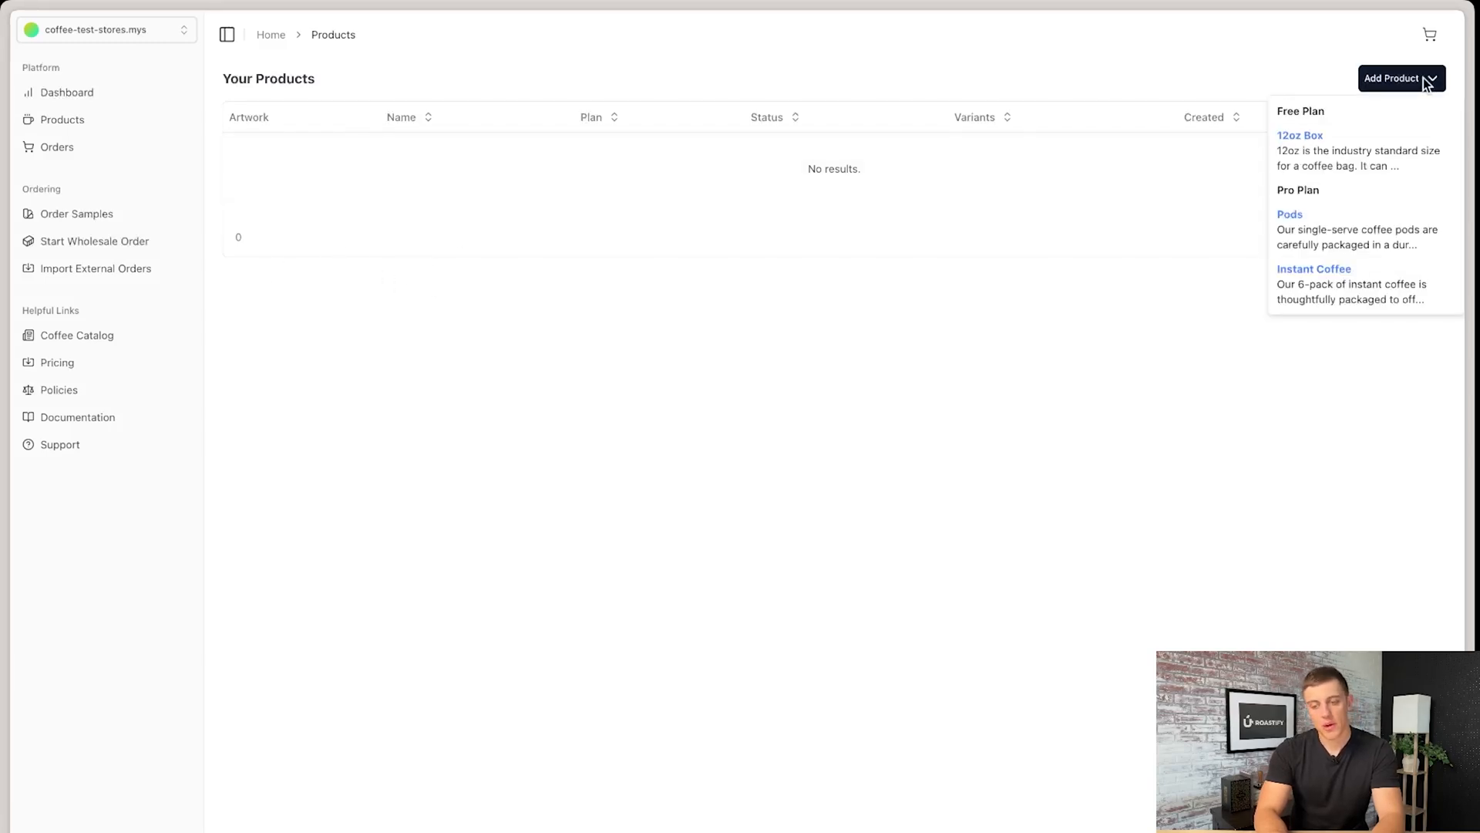
left_click(1350, 159)
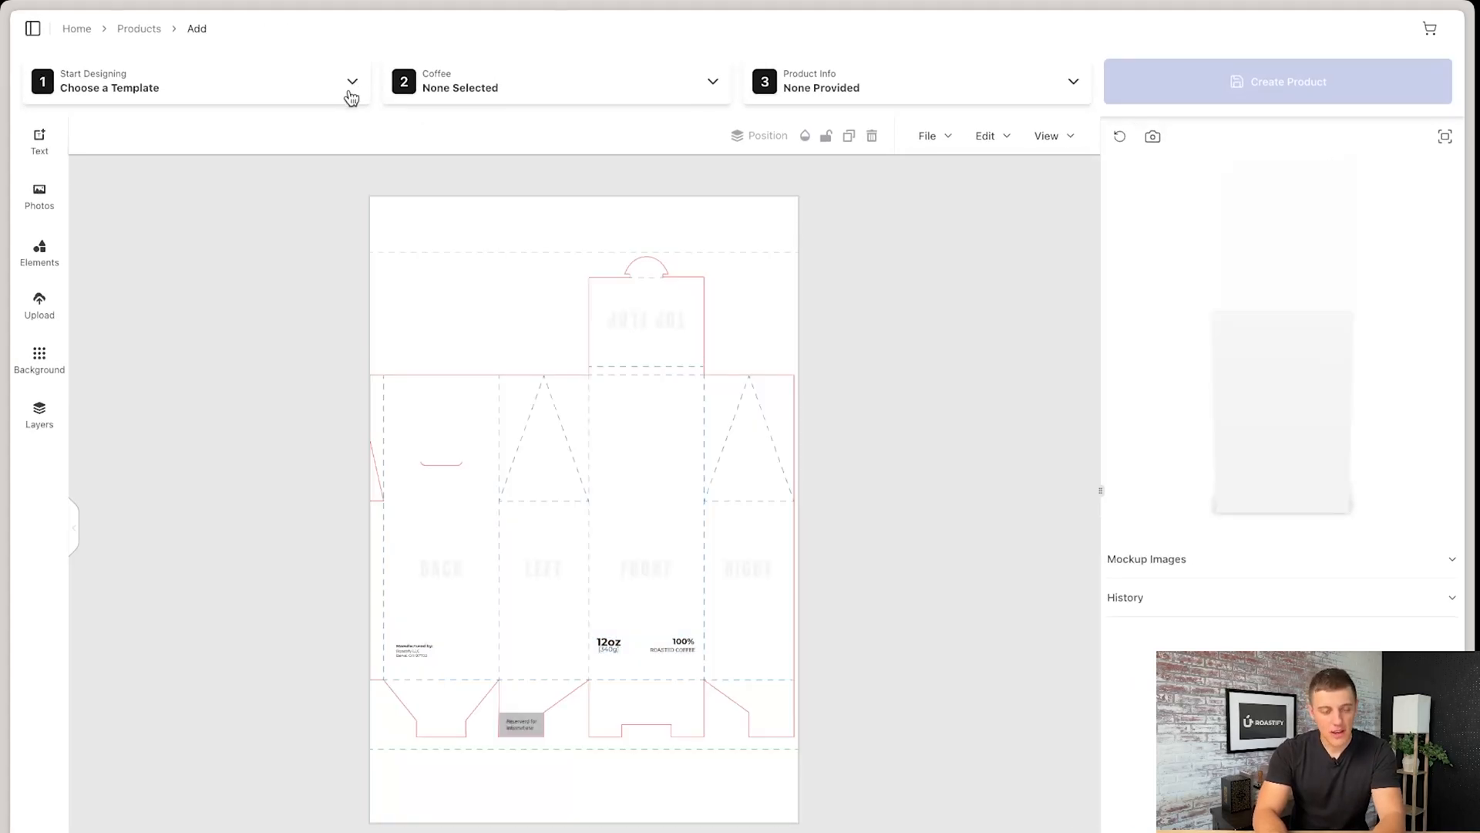
left_click(324, 89)
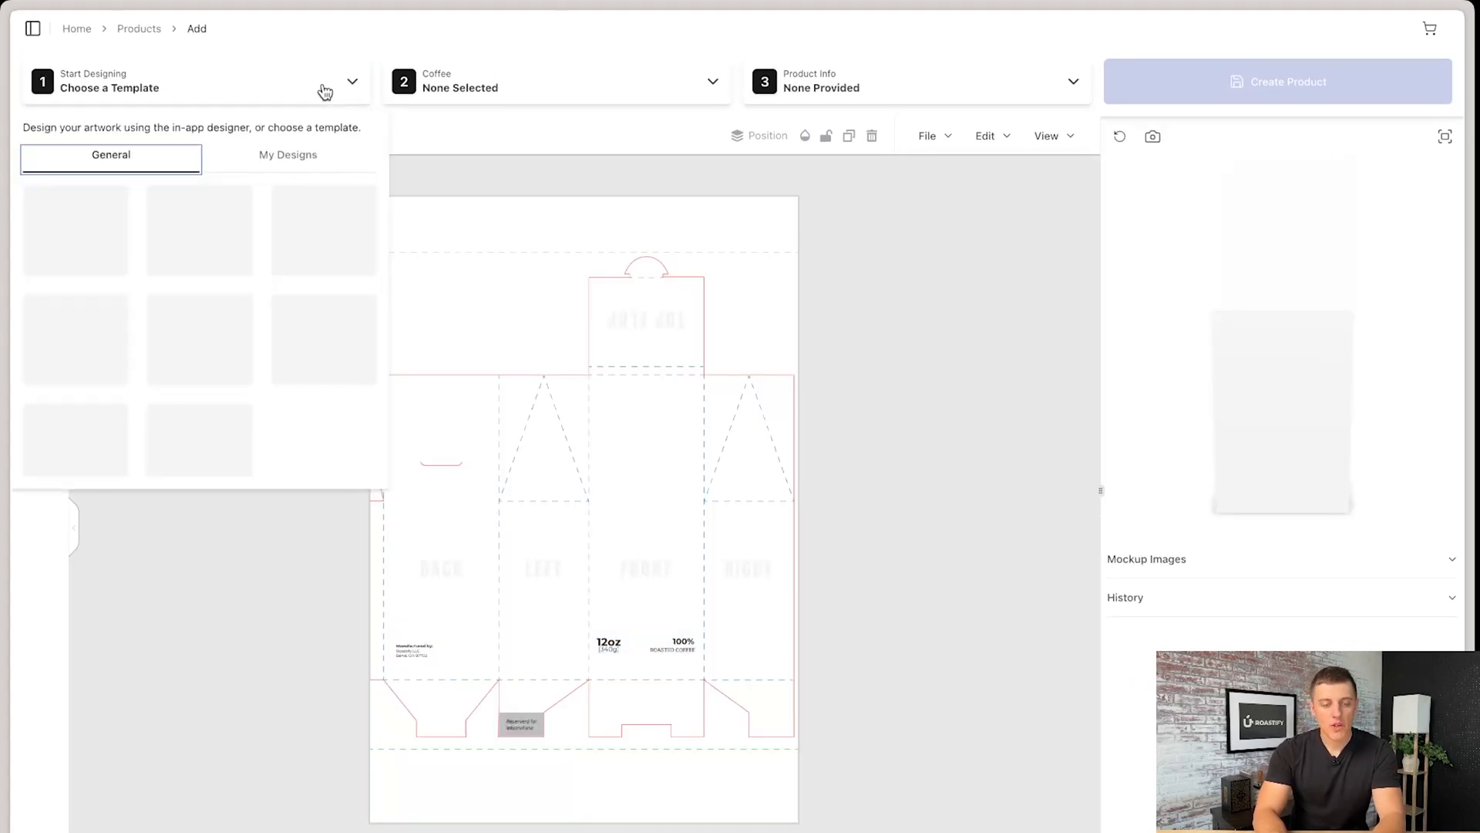
left_click(277, 160)
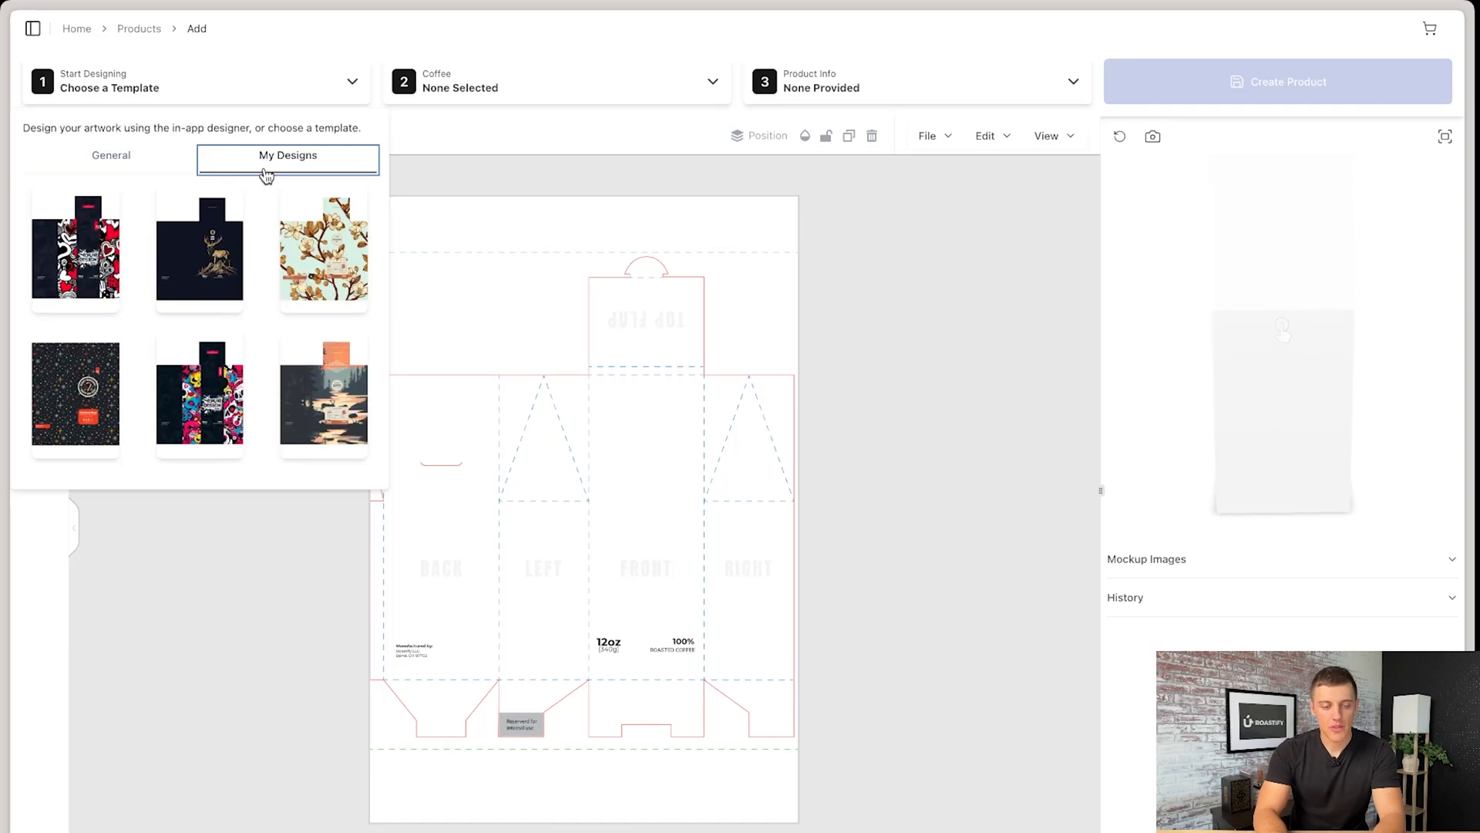
scroll(254, 310, "down", 3)
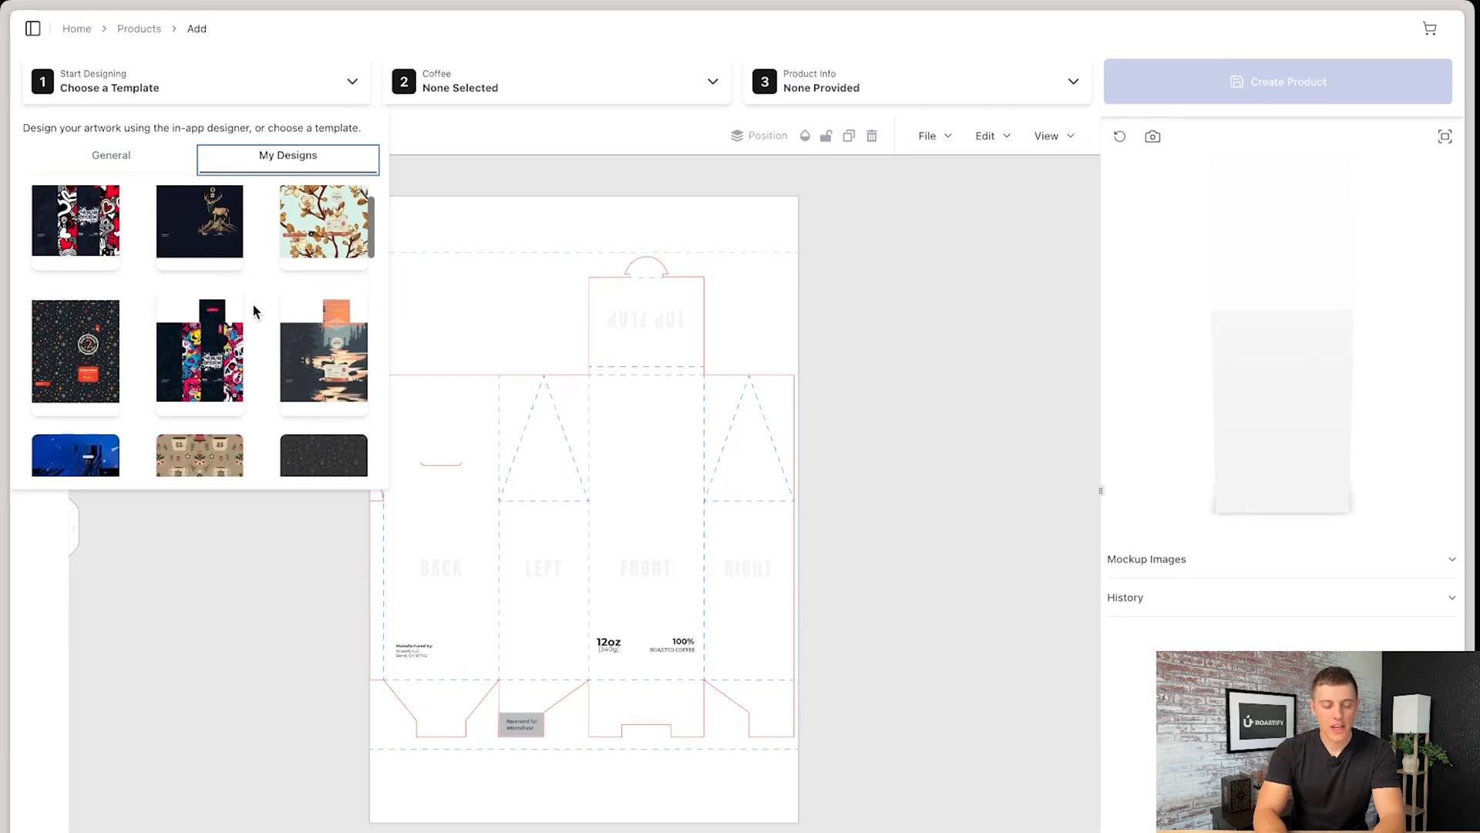
left_click(307, 335)
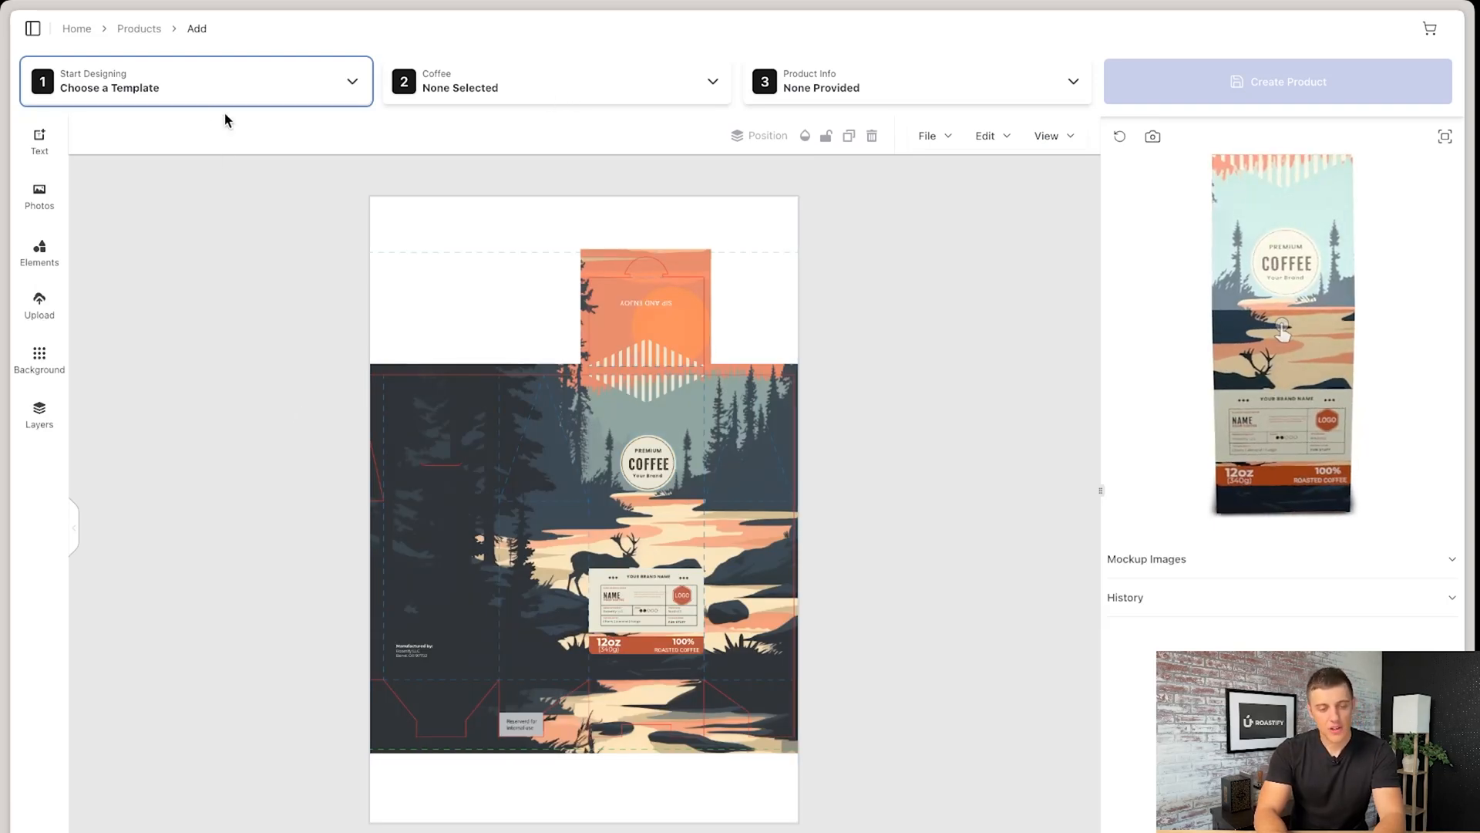
- Choose Guatemala SO as the coffee and name the product "Test Products"
left_click(618, 96)
left_click(454, 340)
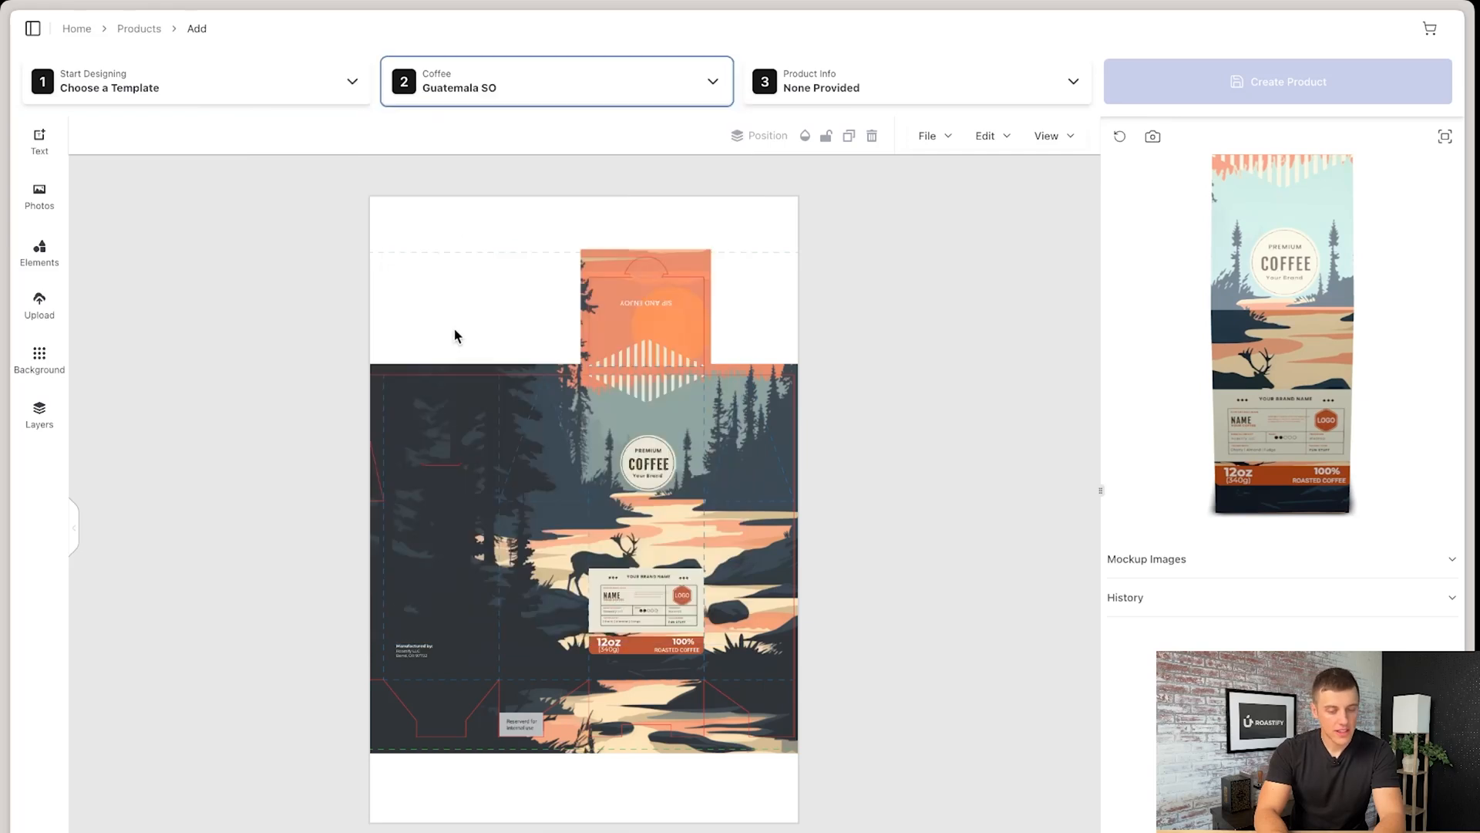
left_click(882, 93)
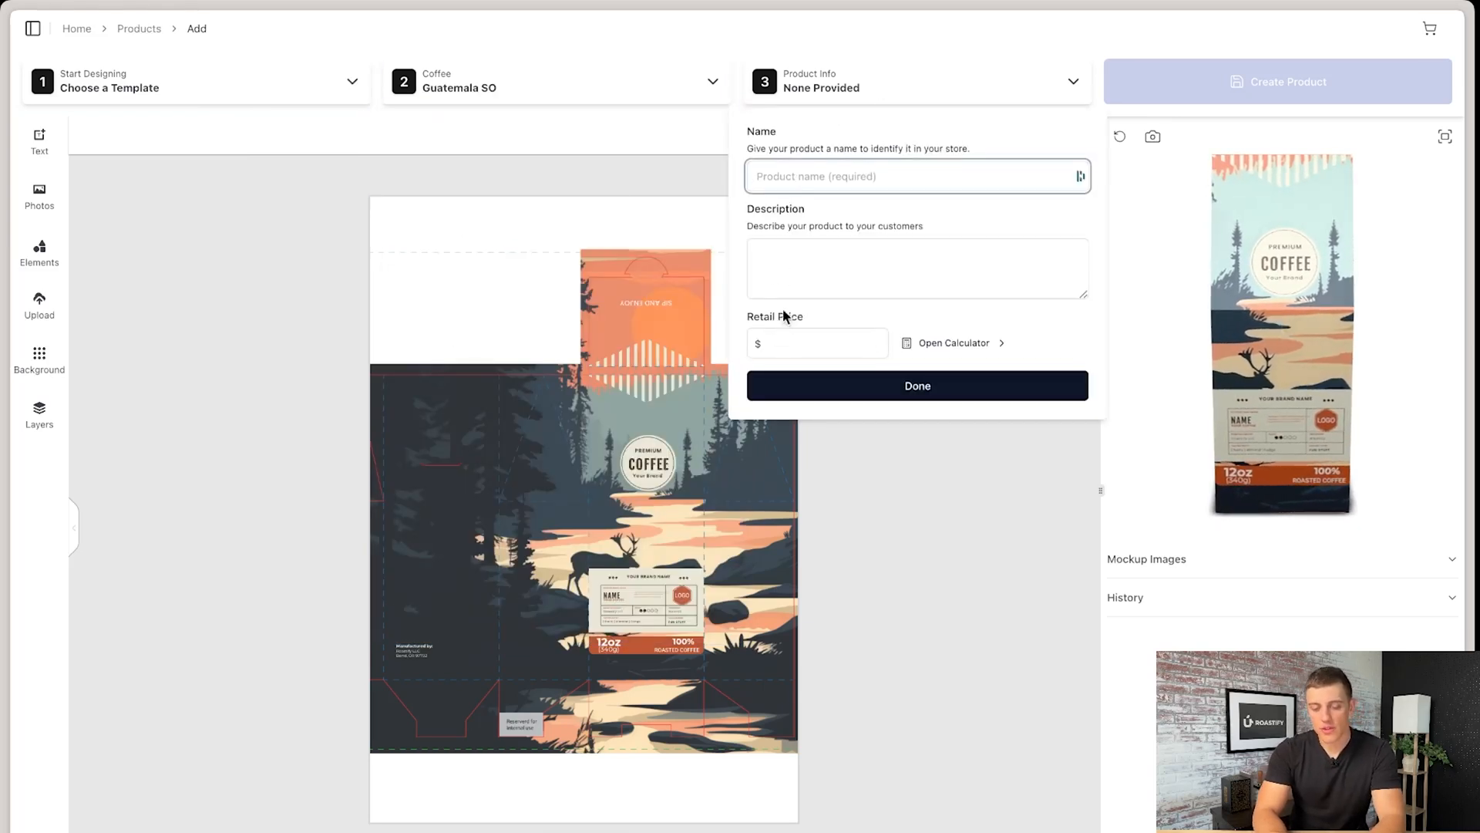
type("Test ")
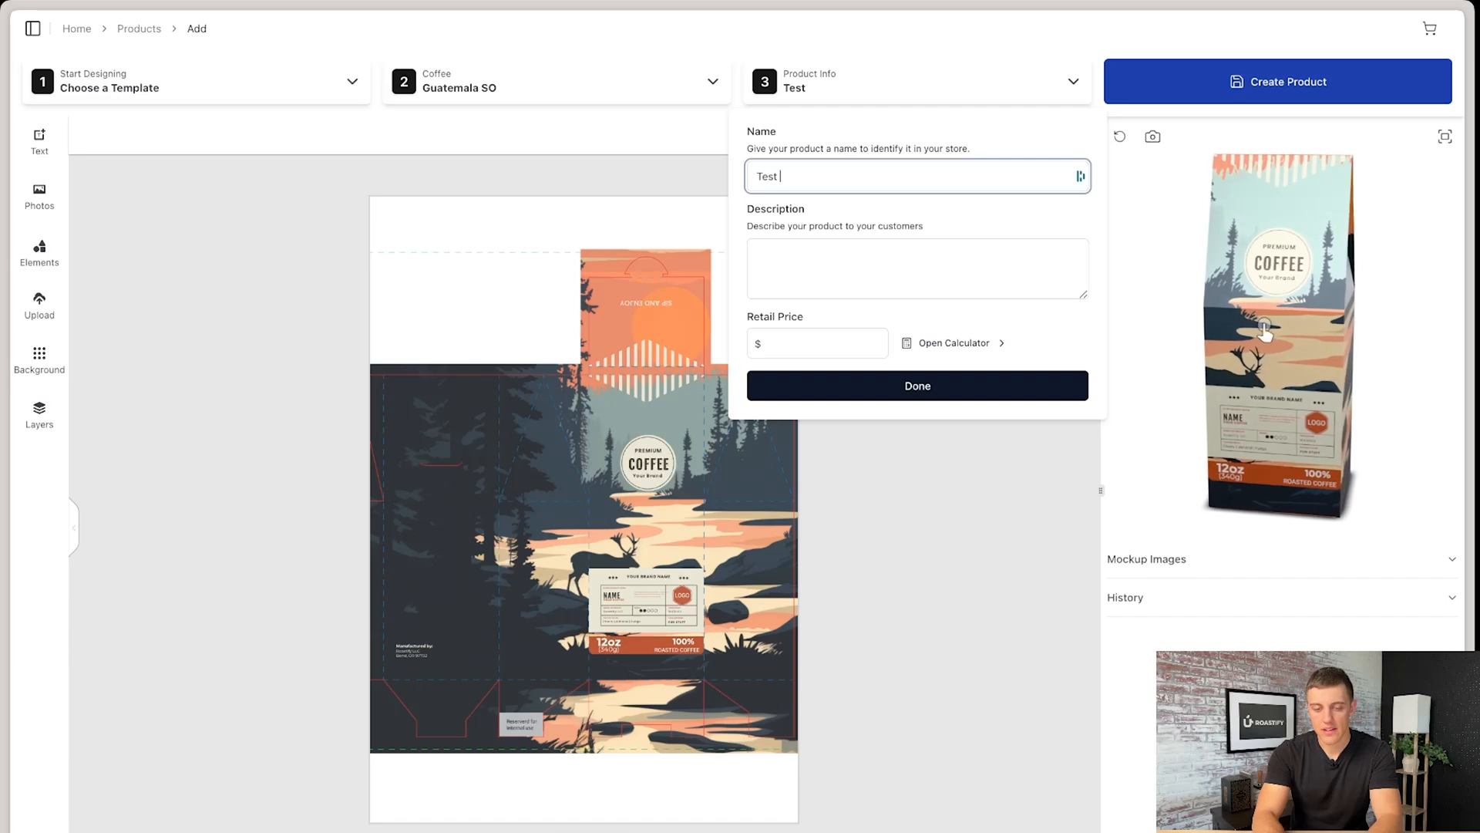
type("Products")
key("Tab")
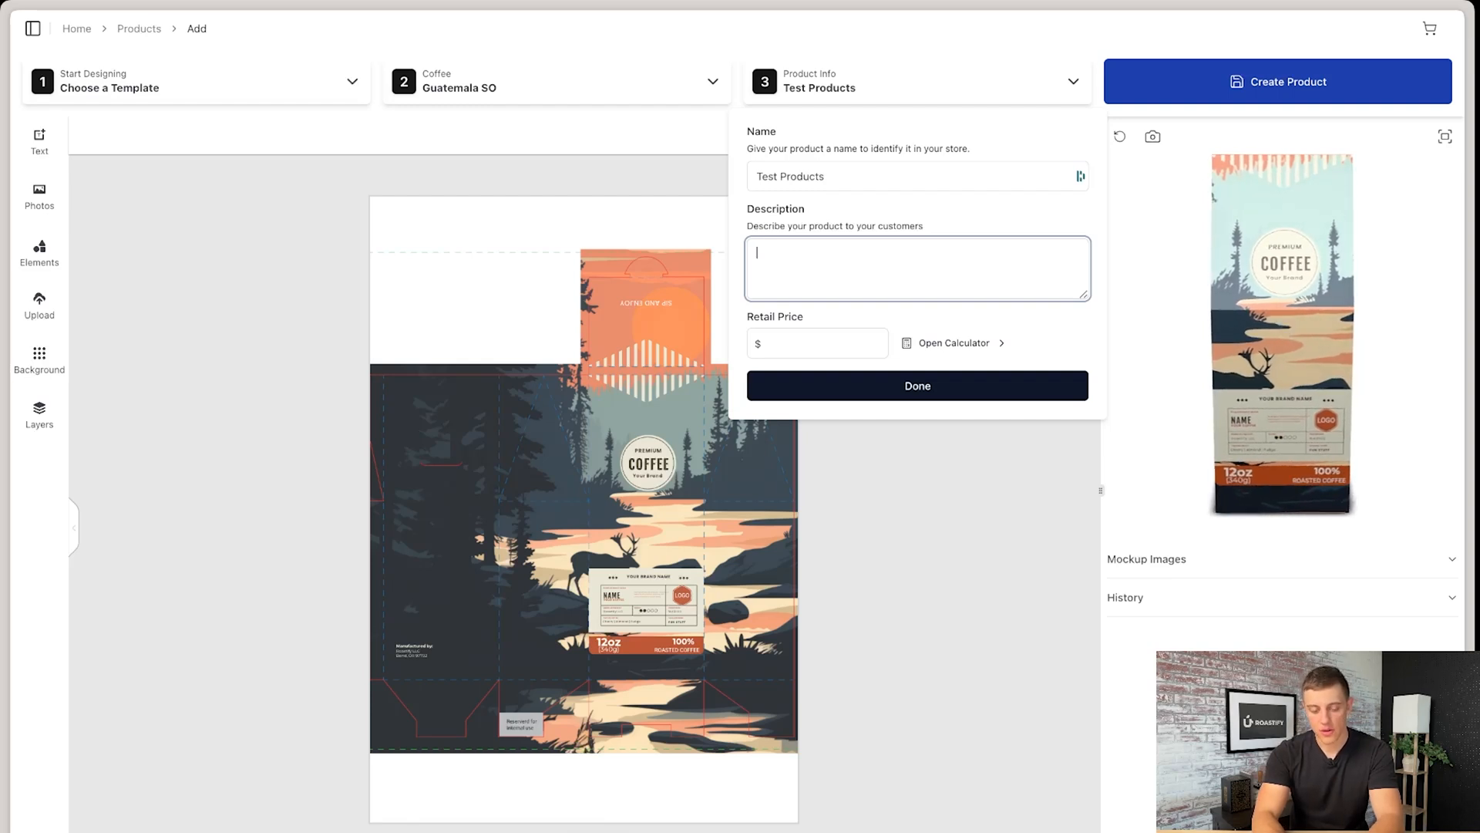
- Enter the description "Here is a test description", set the retail price to $21, and create the product
type("Here is a test d")
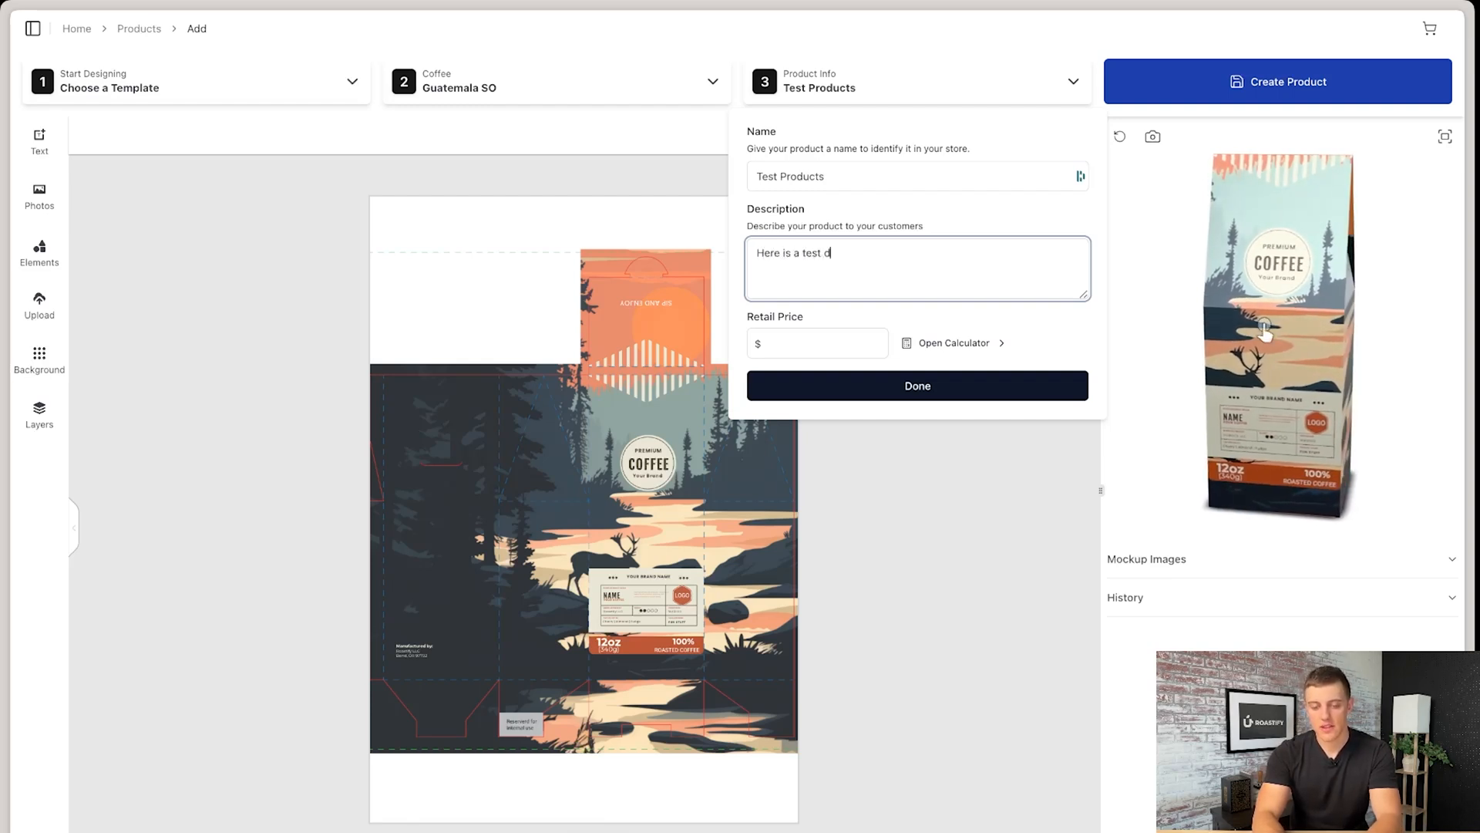
type("escription")
left_click(794, 335)
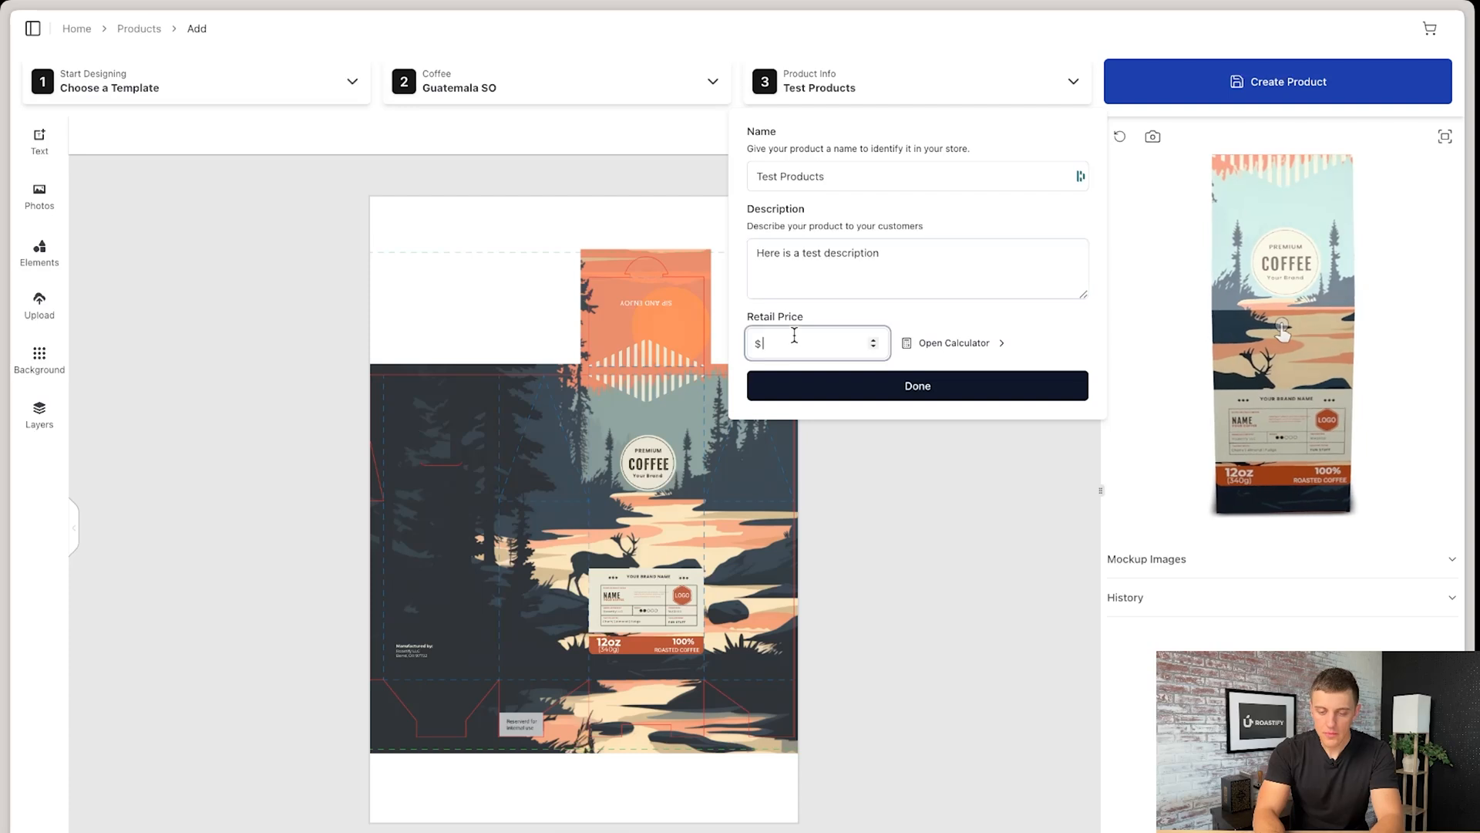
type("25")
left_click(851, 387)
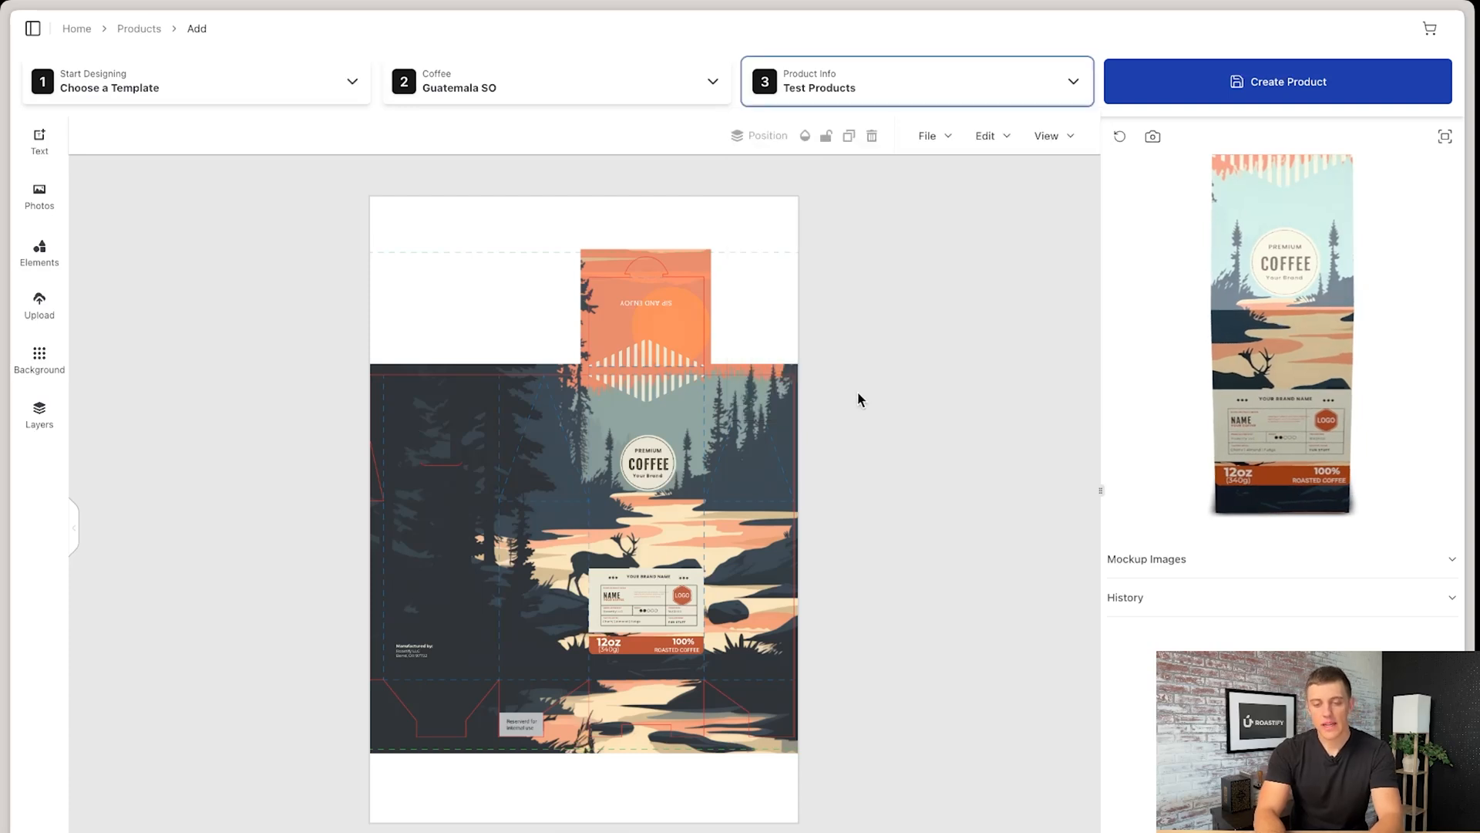
left_click(1267, 85)
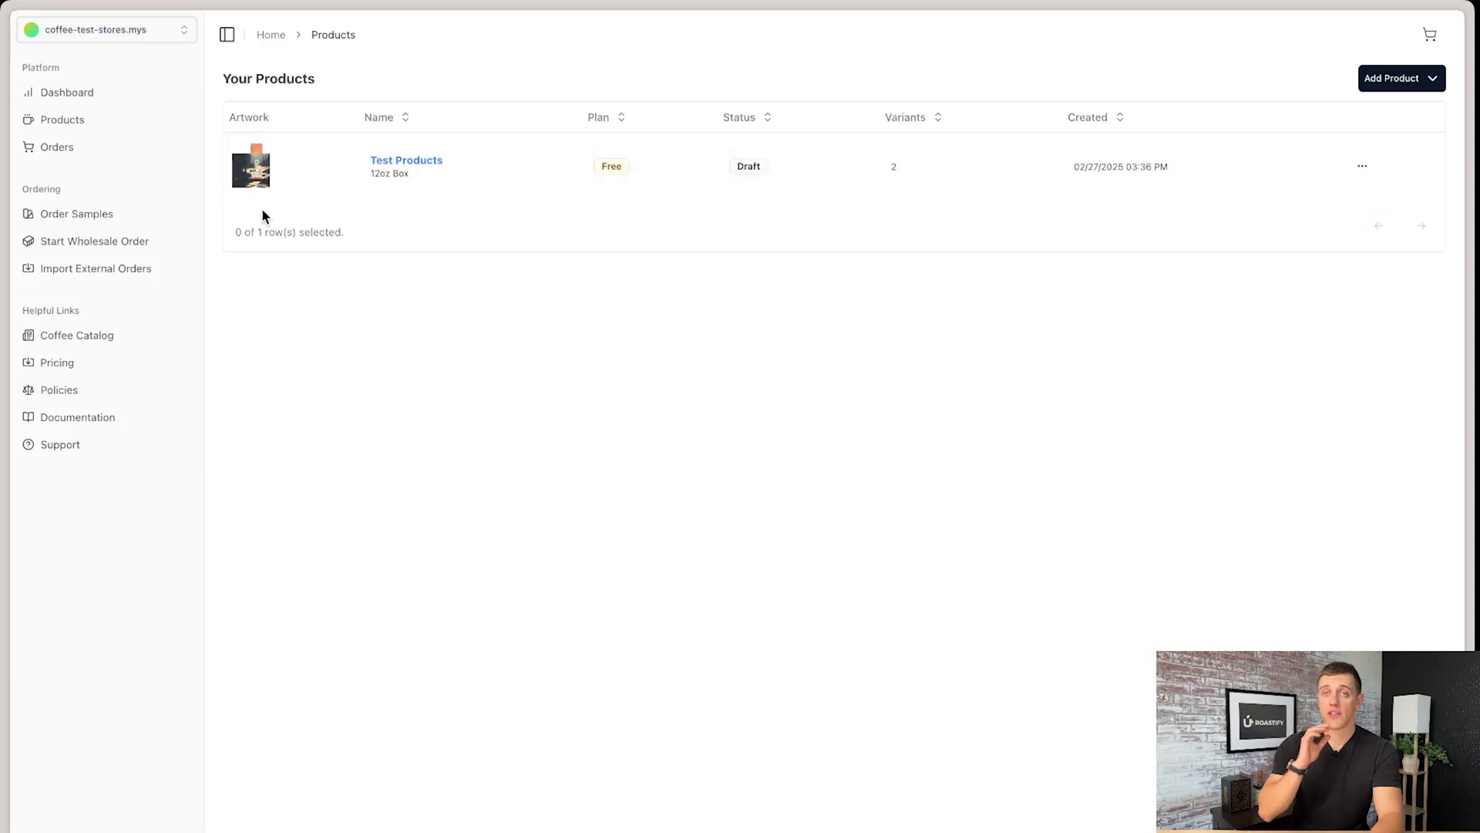
- Open the details page of the Test Products item and review its title and description
left_click(1365, 166)
left_click(1318, 205)
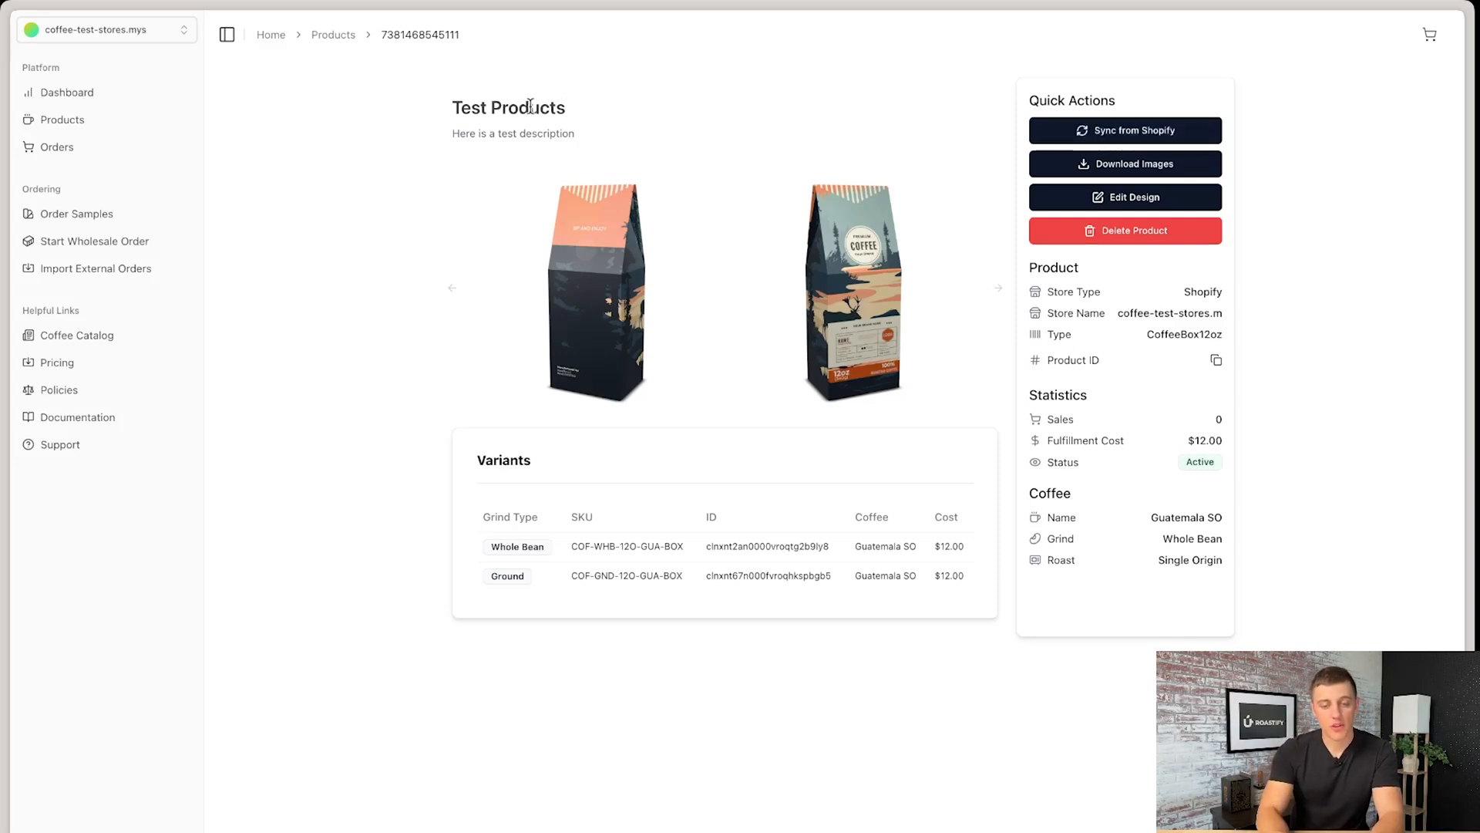
left_click_drag(456, 112, 564, 135)
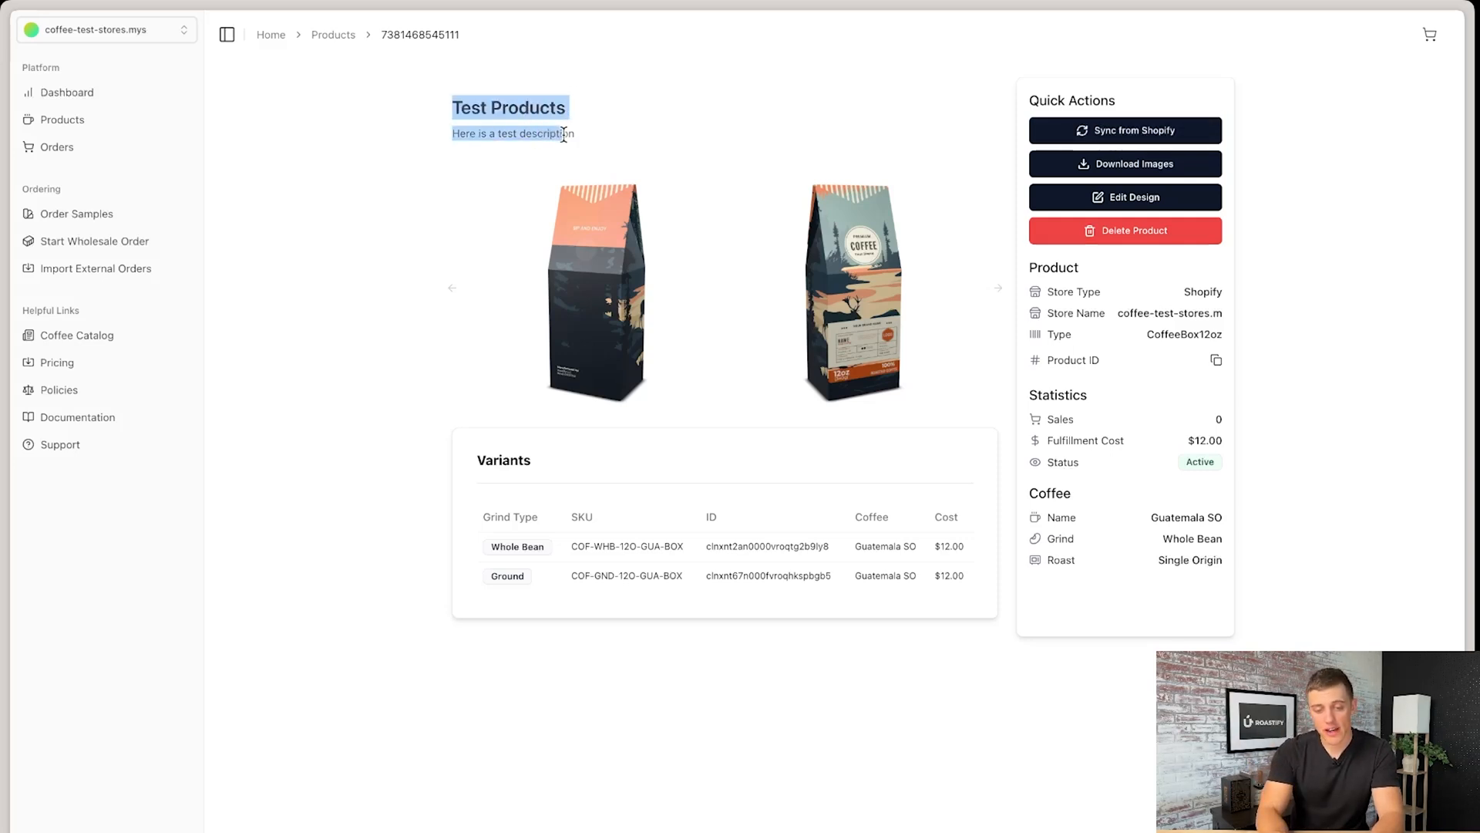
left_click(583, 136)
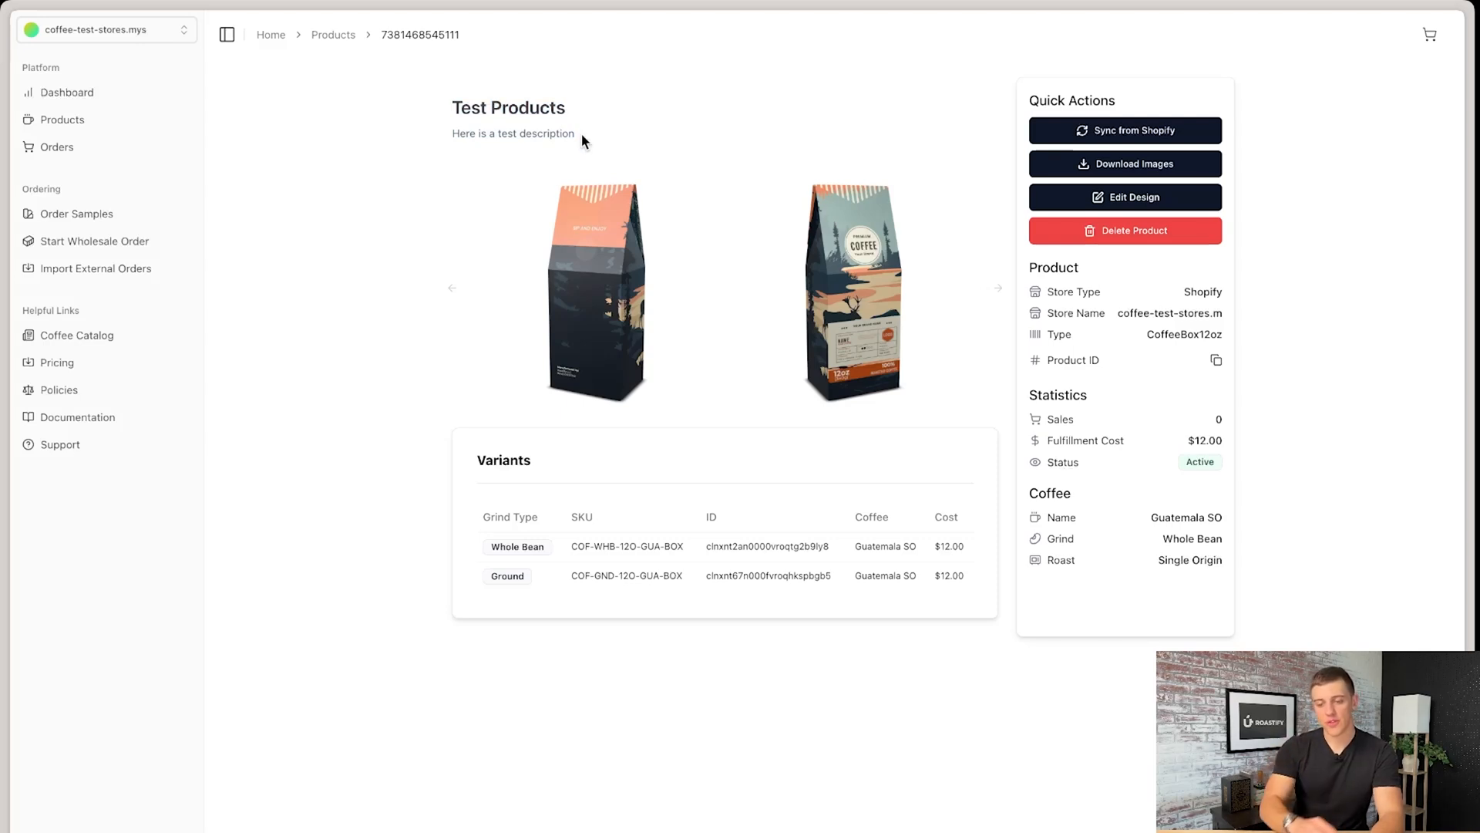
left_click_drag(565, 106, 446, 112)
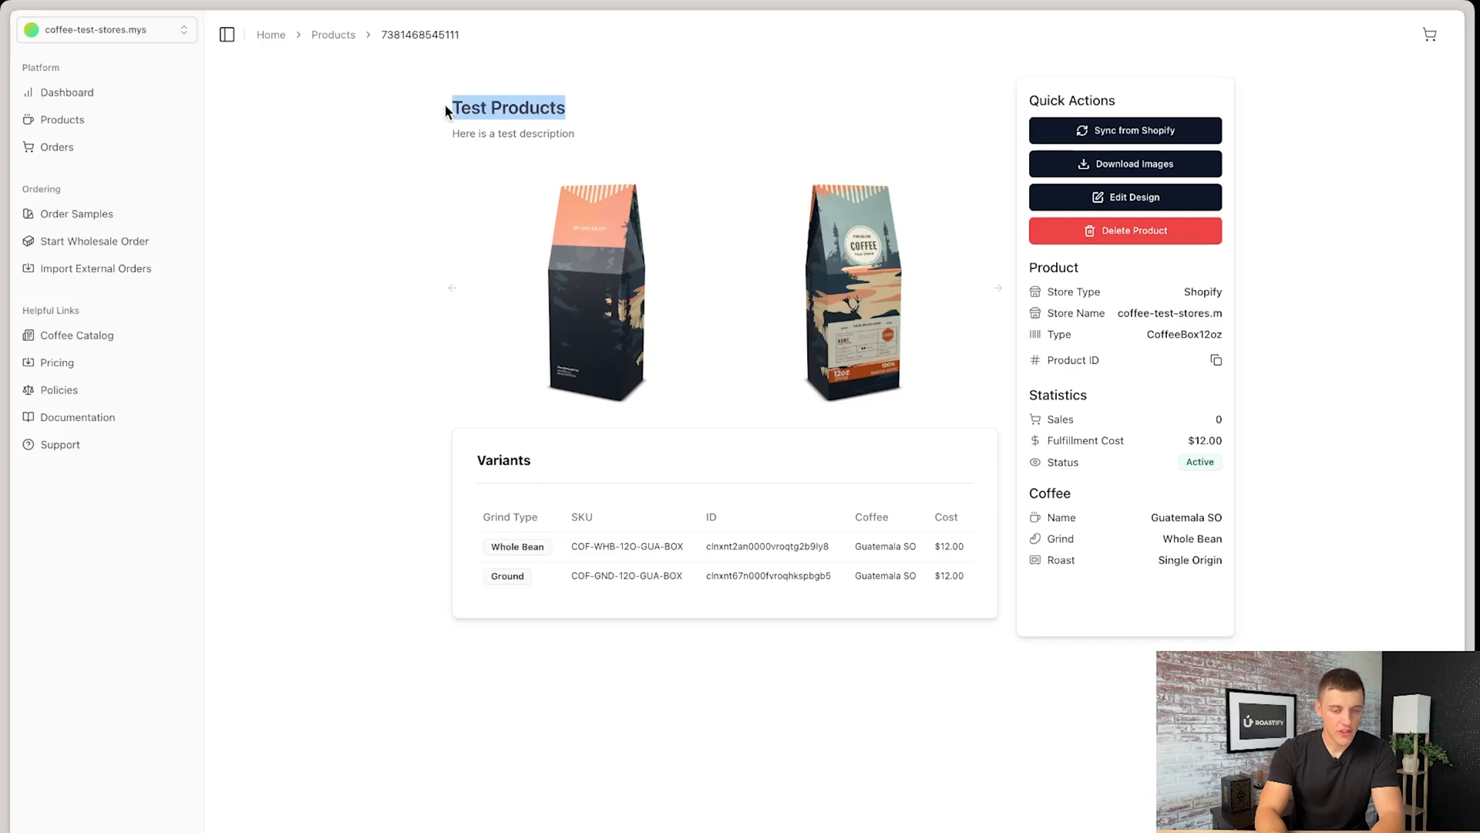
left_click_drag(584, 134, 468, 135)
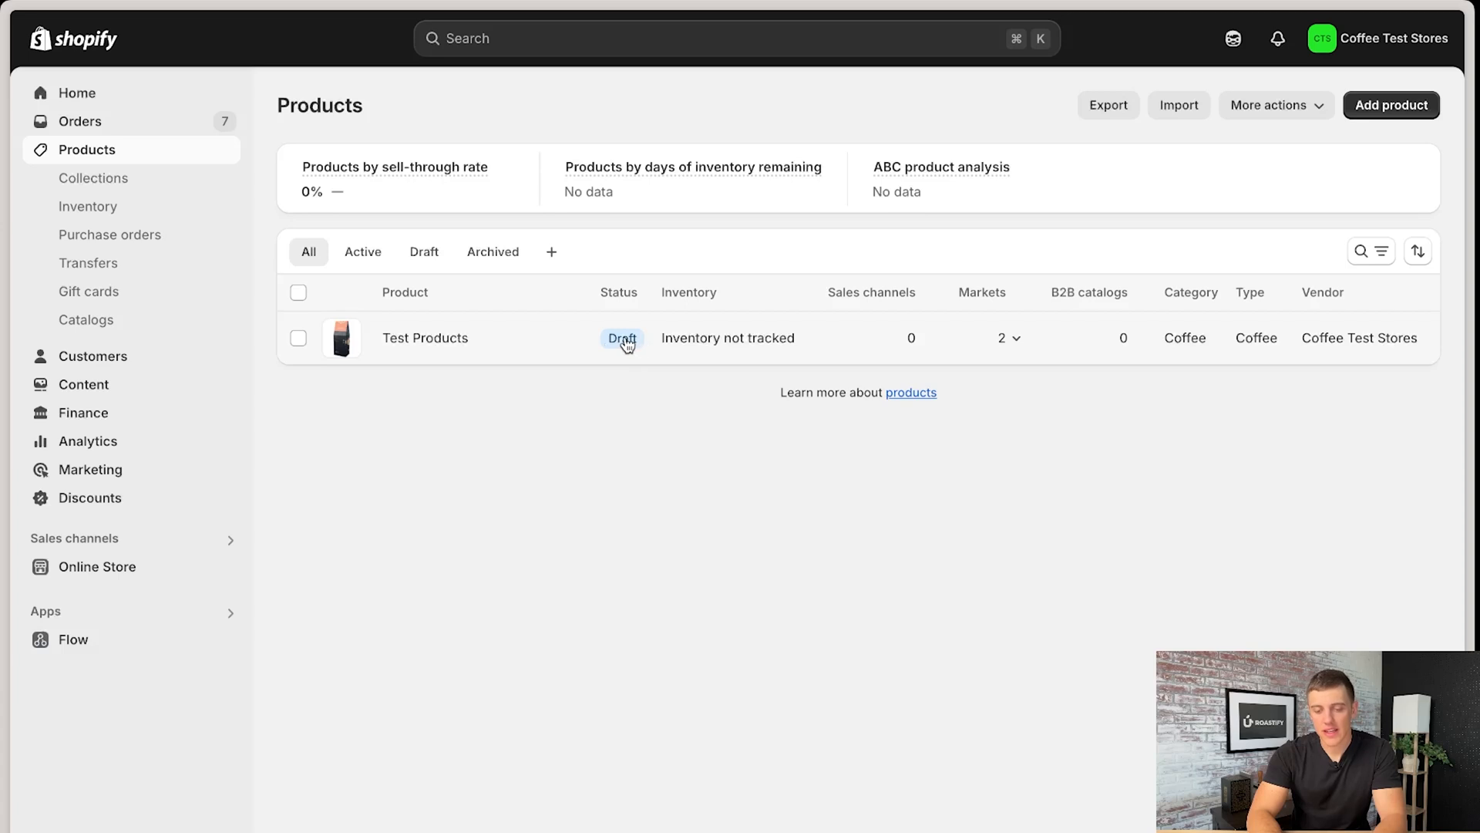
- Open Test Products in the Shopify admin and review its title, description, and the Whole Bean and Ground variants
left_click(413, 341)
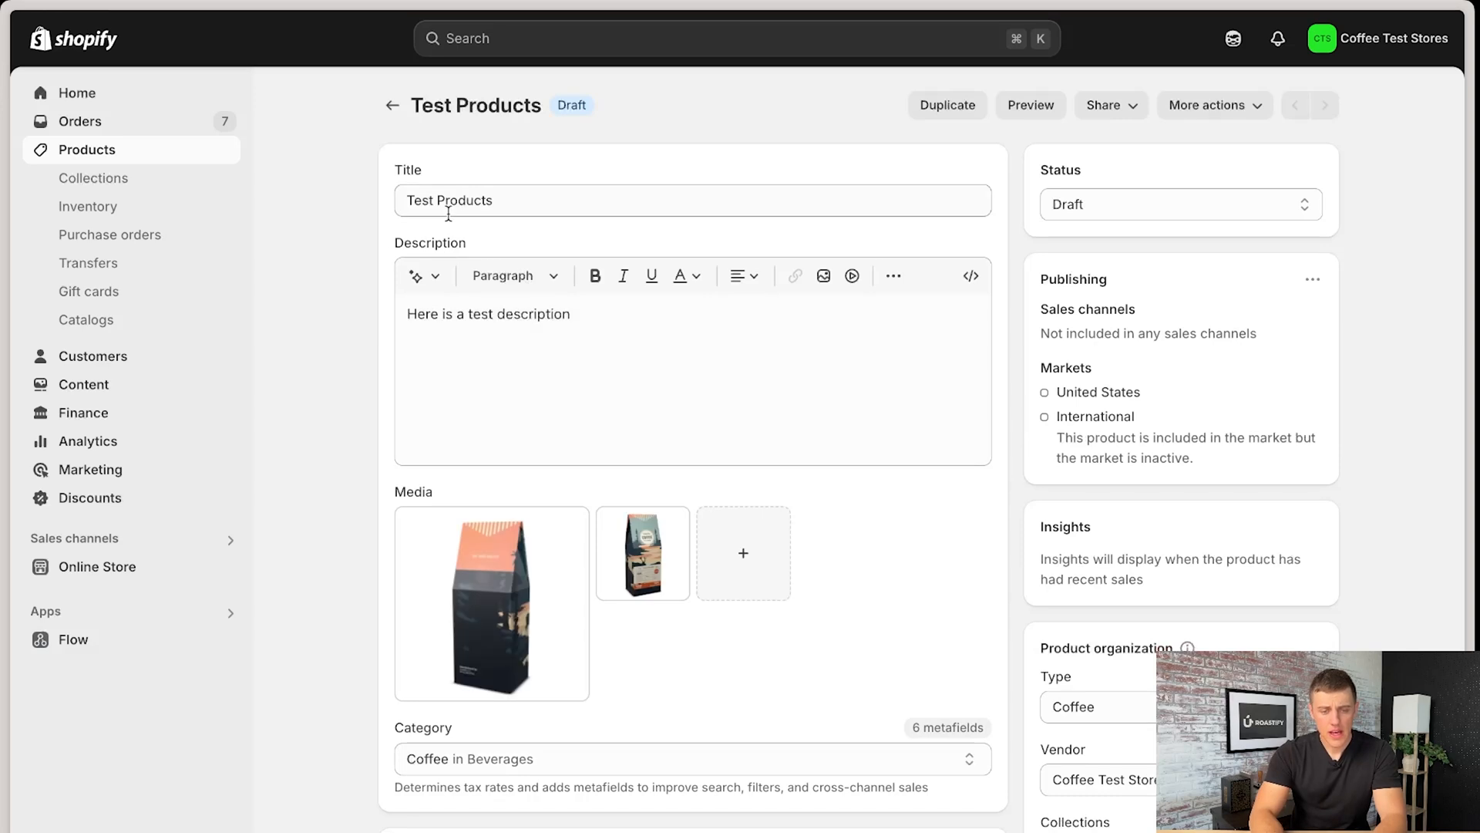
left_click_drag(520, 198, 401, 208)
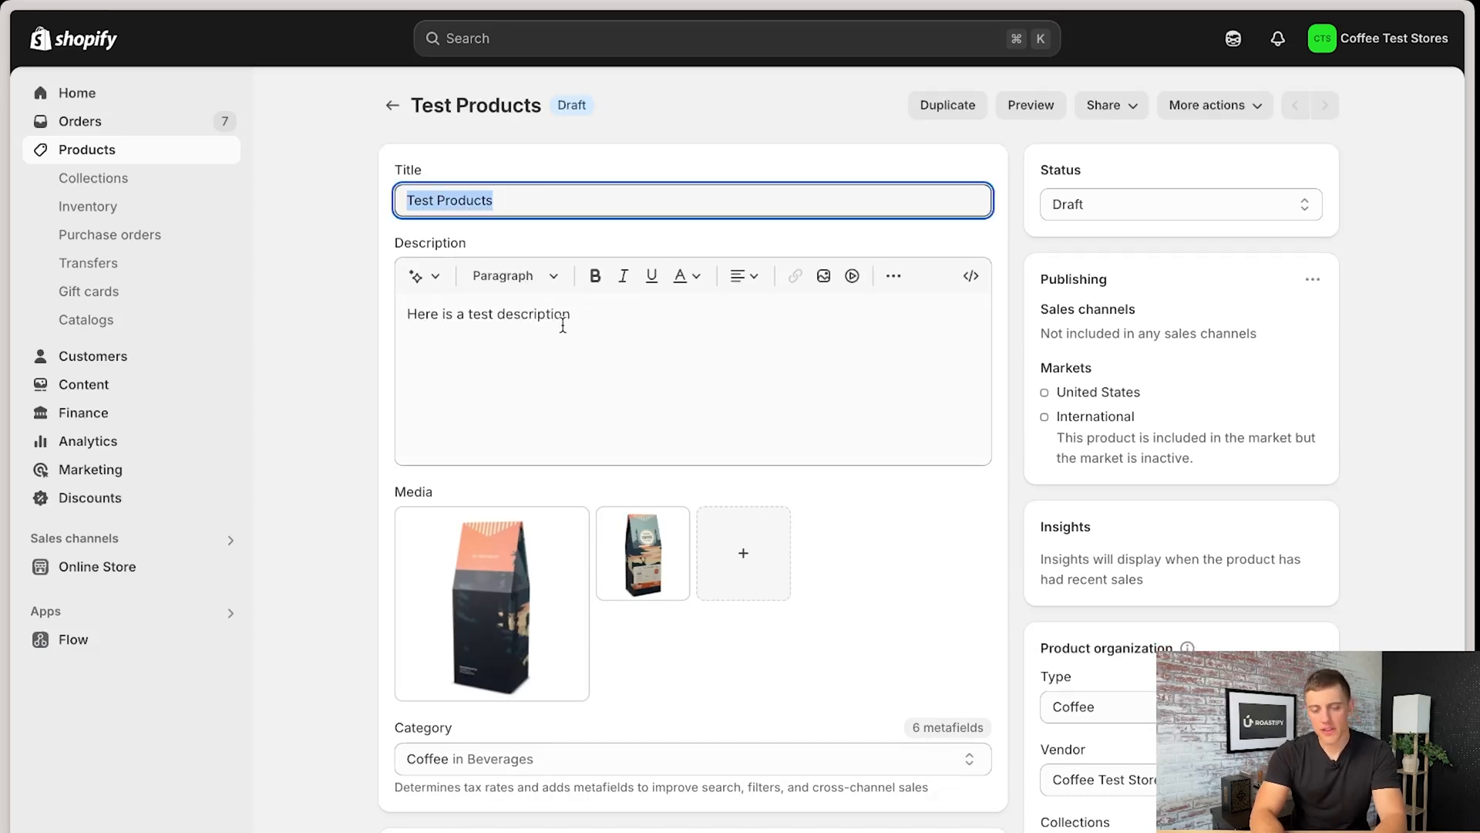
left_click_drag(563, 324, 431, 314)
triple_click(492, 202)
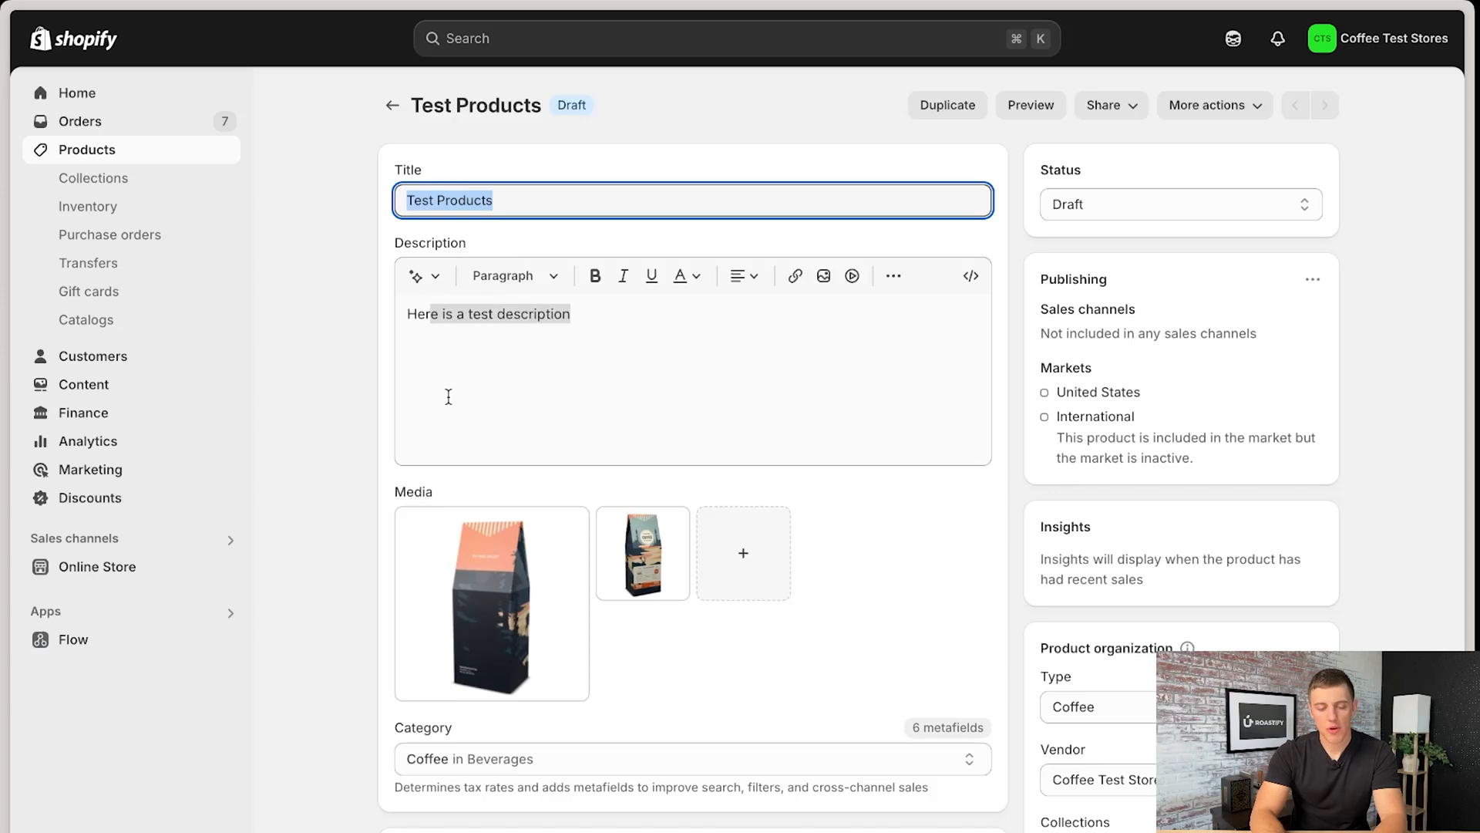
scroll(448, 396, "down", 7)
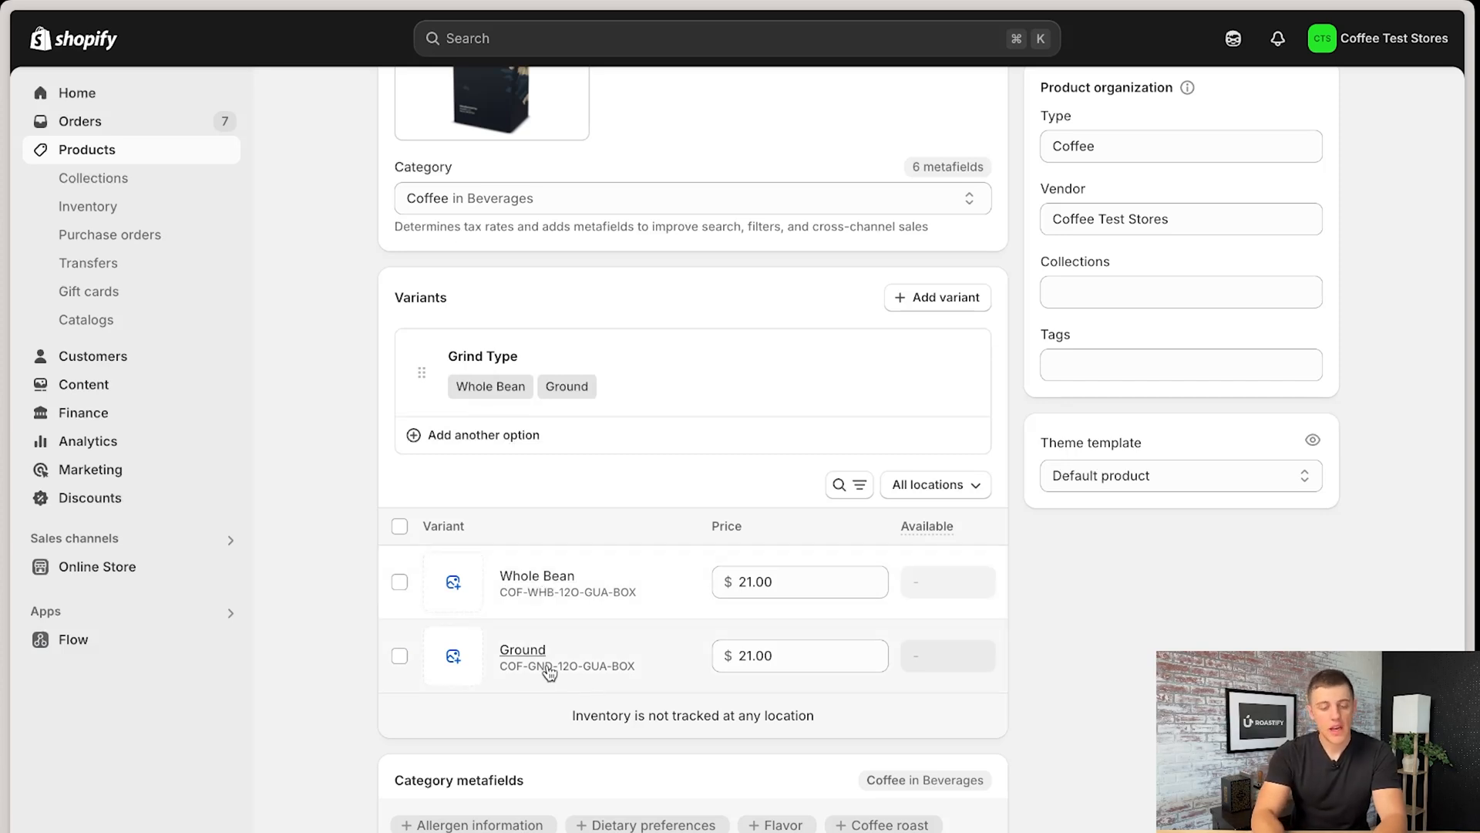
left_click(399, 657)
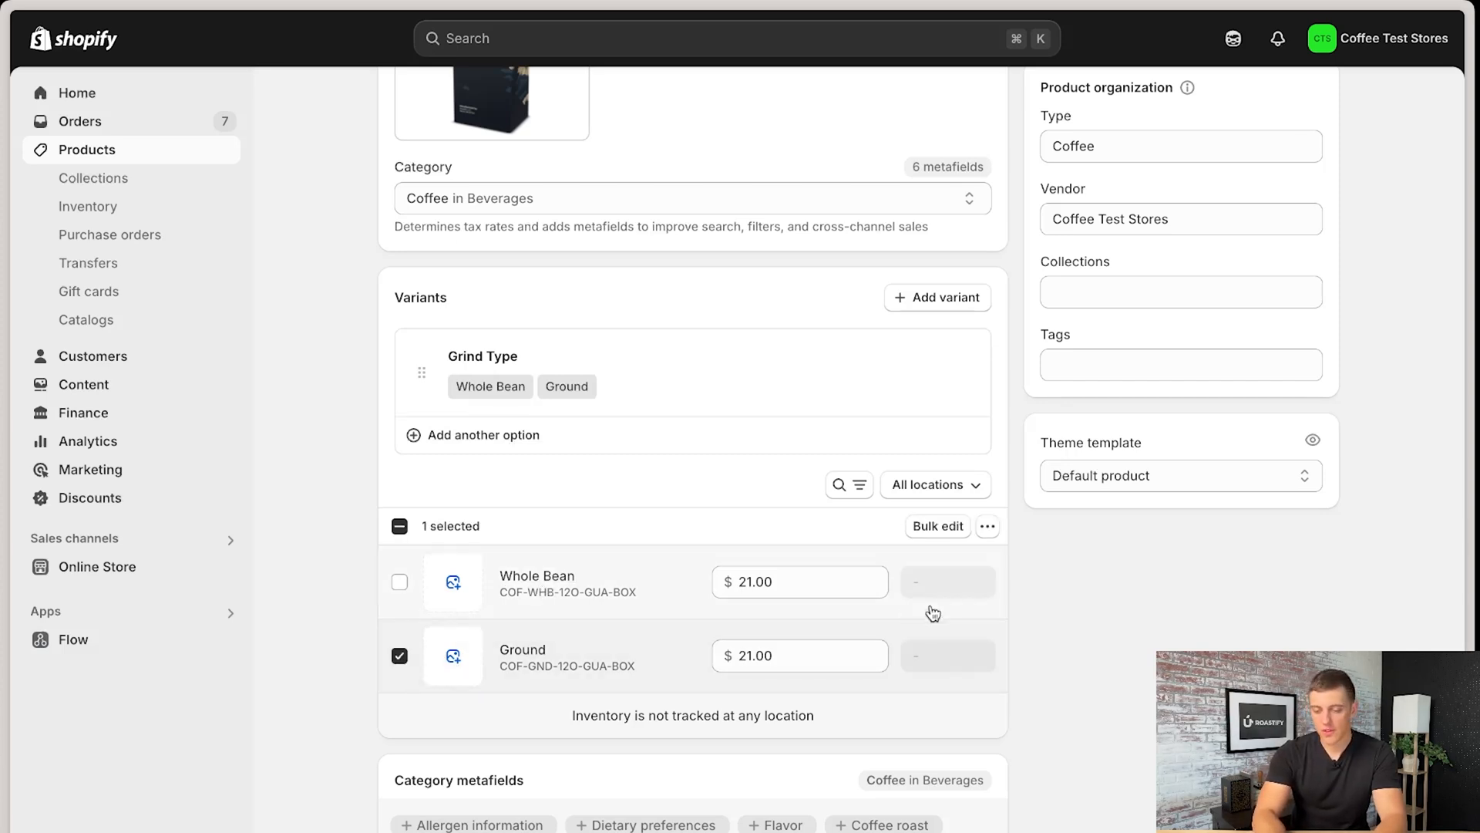
left_click(399, 656)
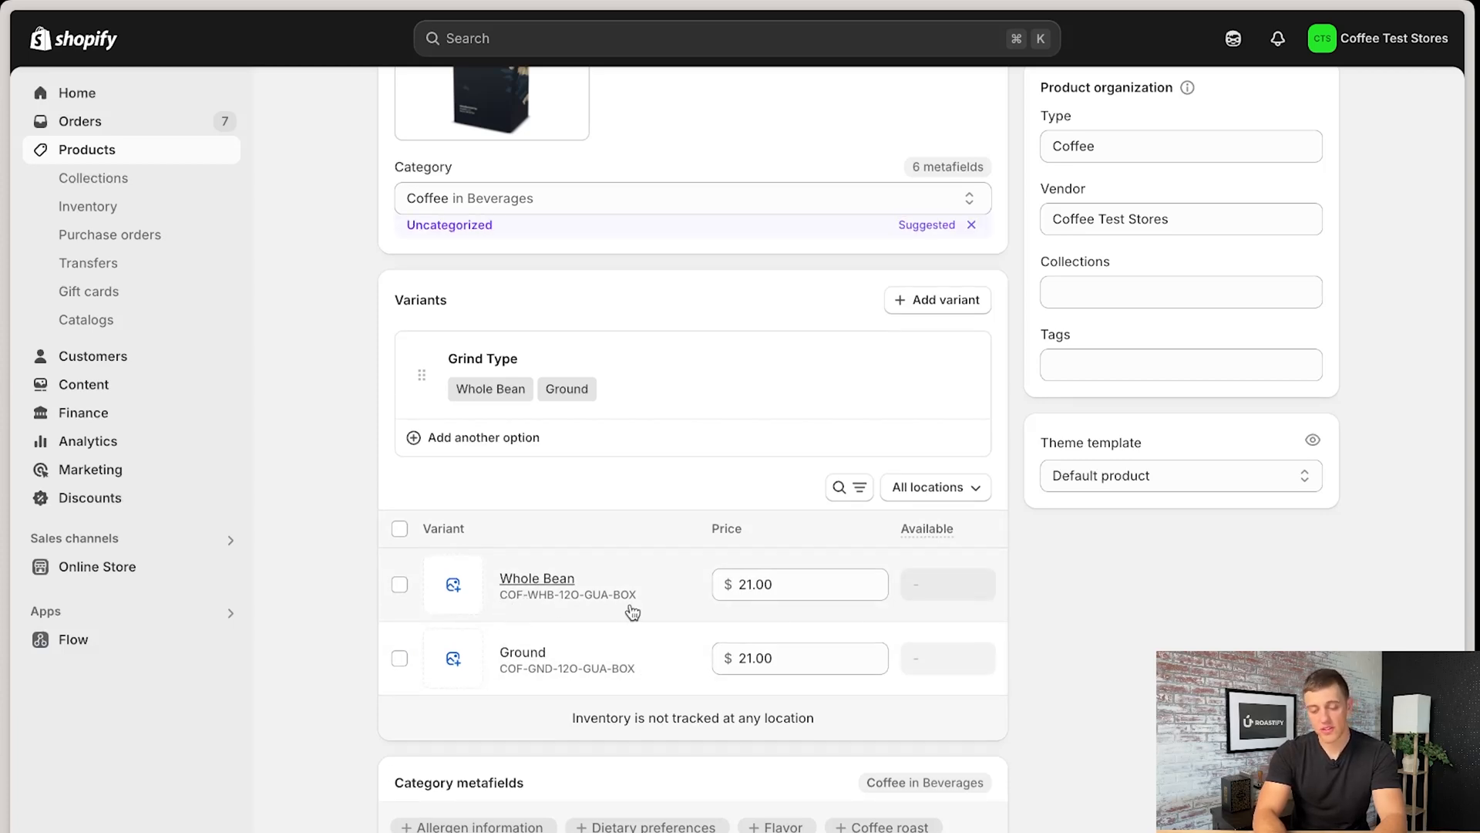
- Set the status of Test Products to Active and save the product
scroll(636, 559, "up", 3)
scroll(637, 559, "up", 5)
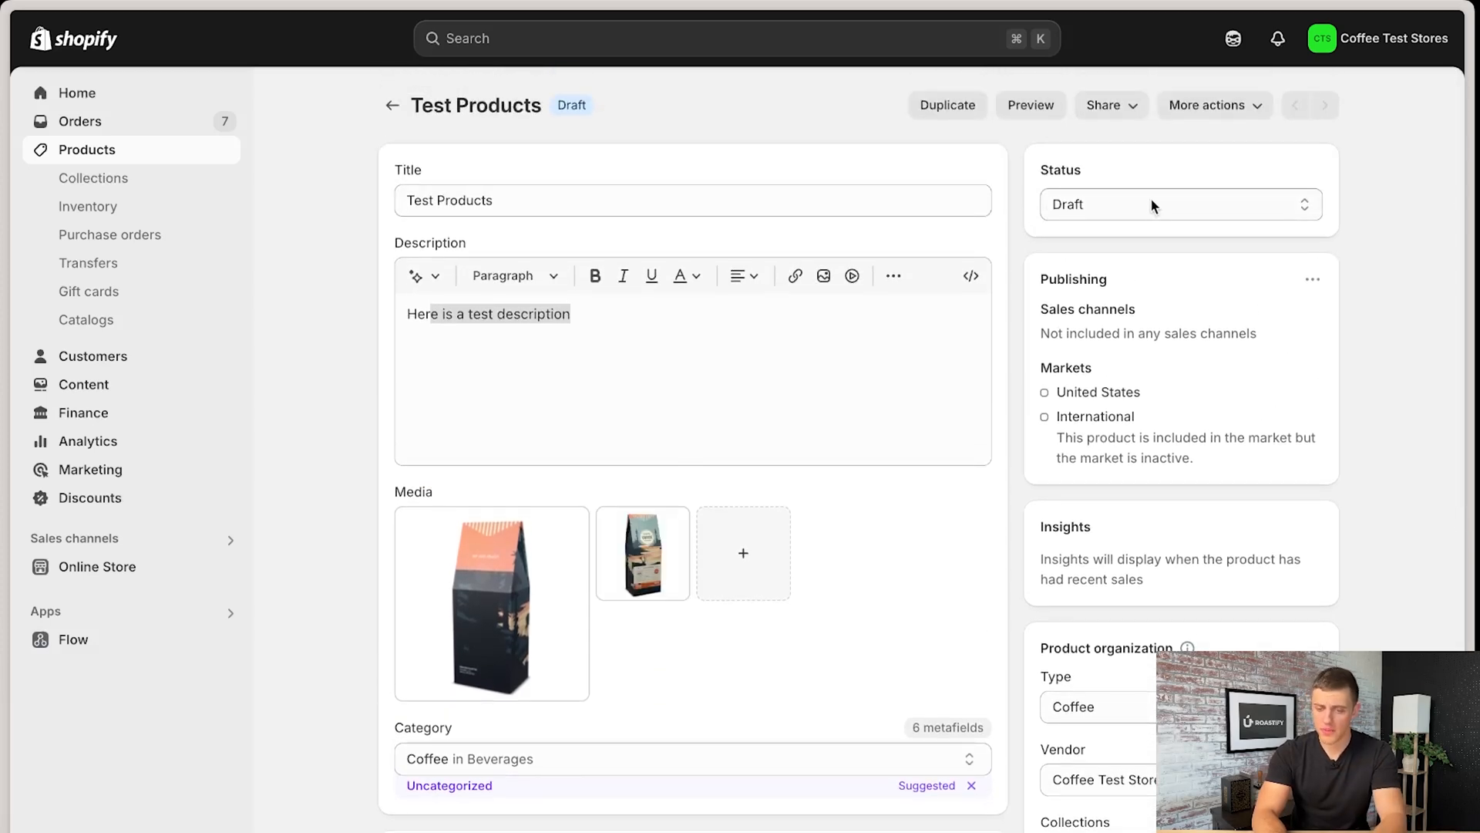
left_click(1150, 205)
left_click(1123, 182)
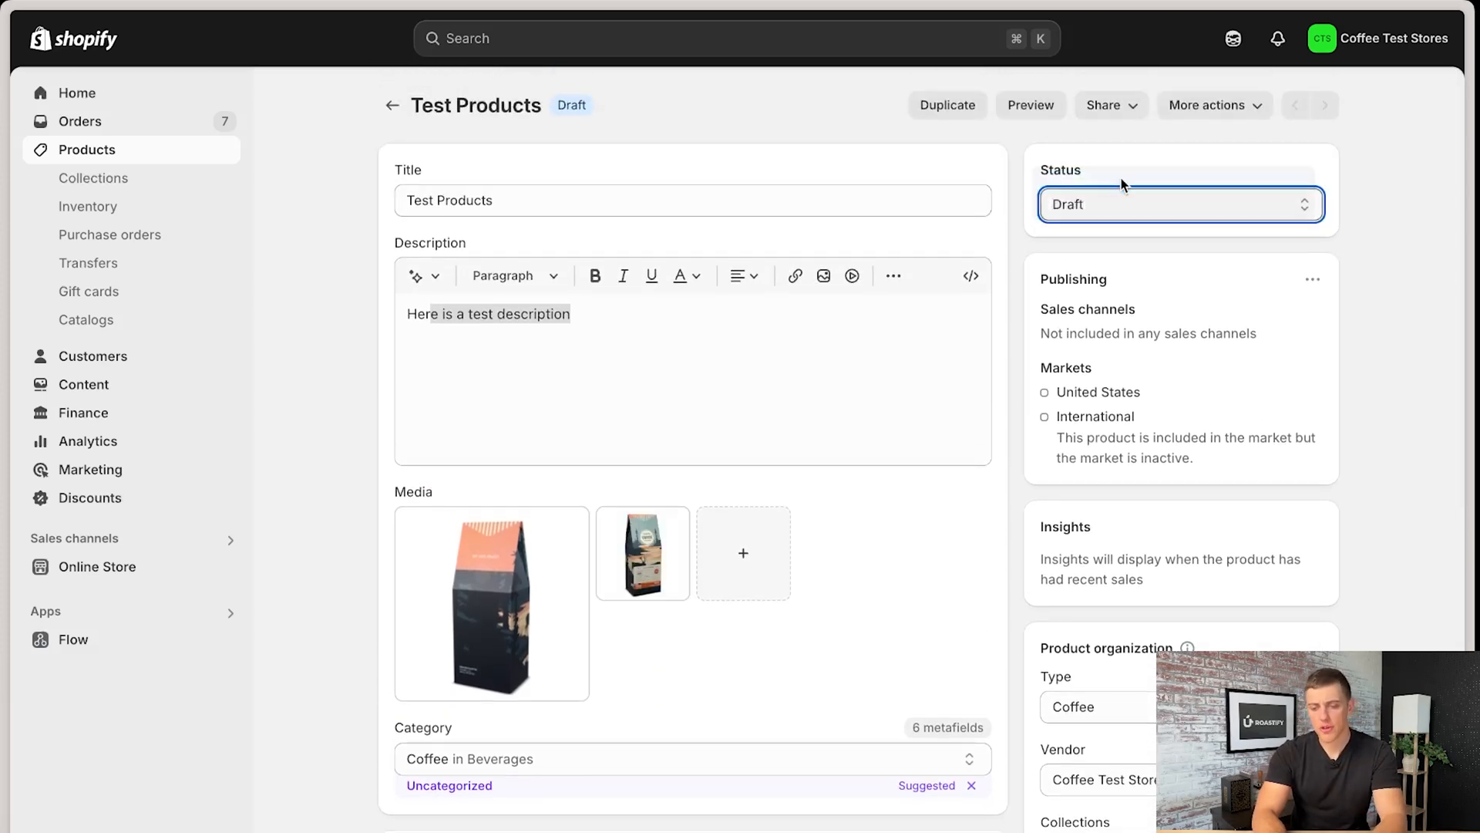
left_click(1033, 39)
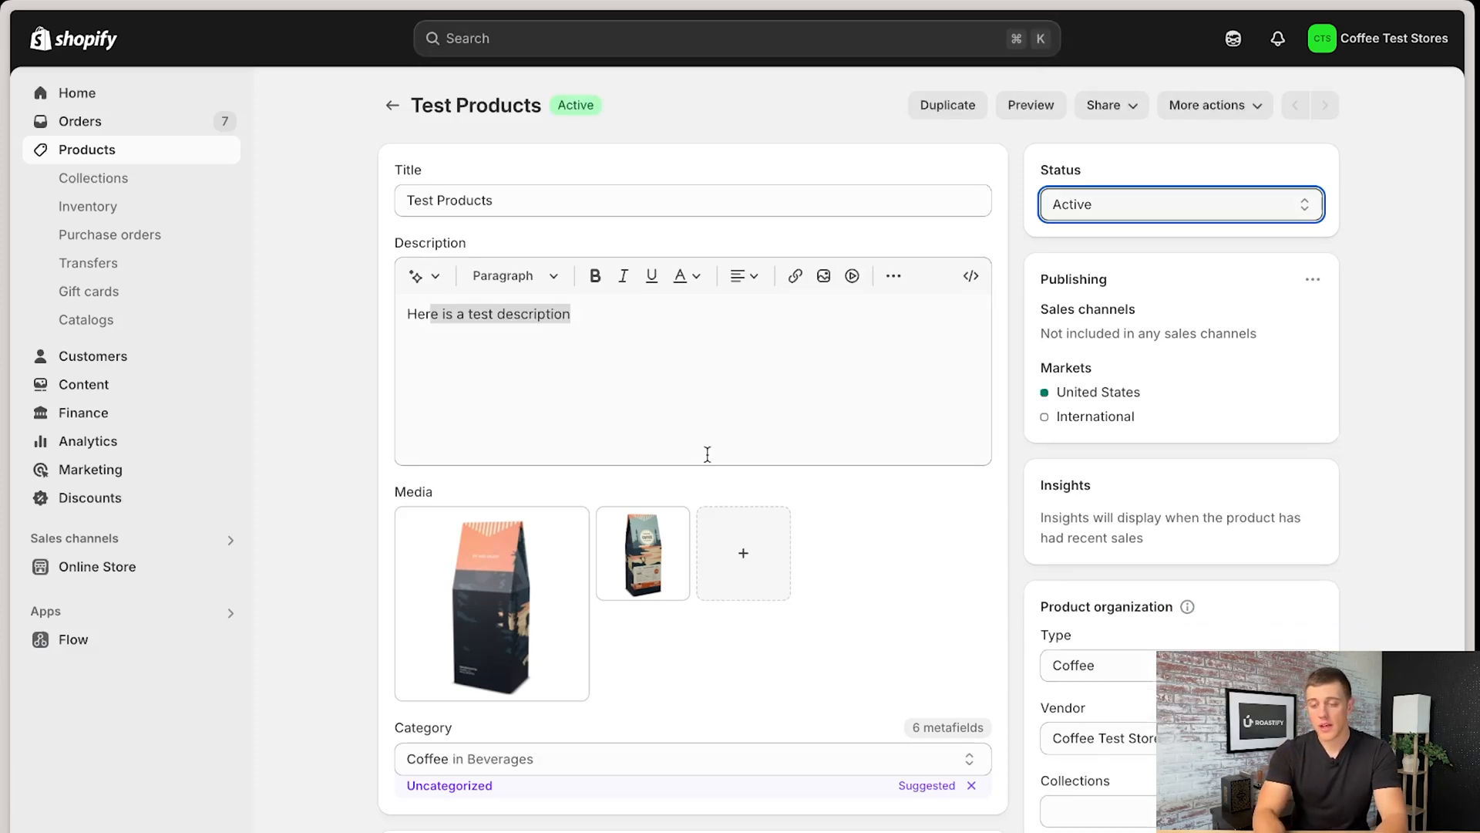
- Start a new Shopify order and add only the Whole Bean variant of Test Products to it
left_click(92, 123)
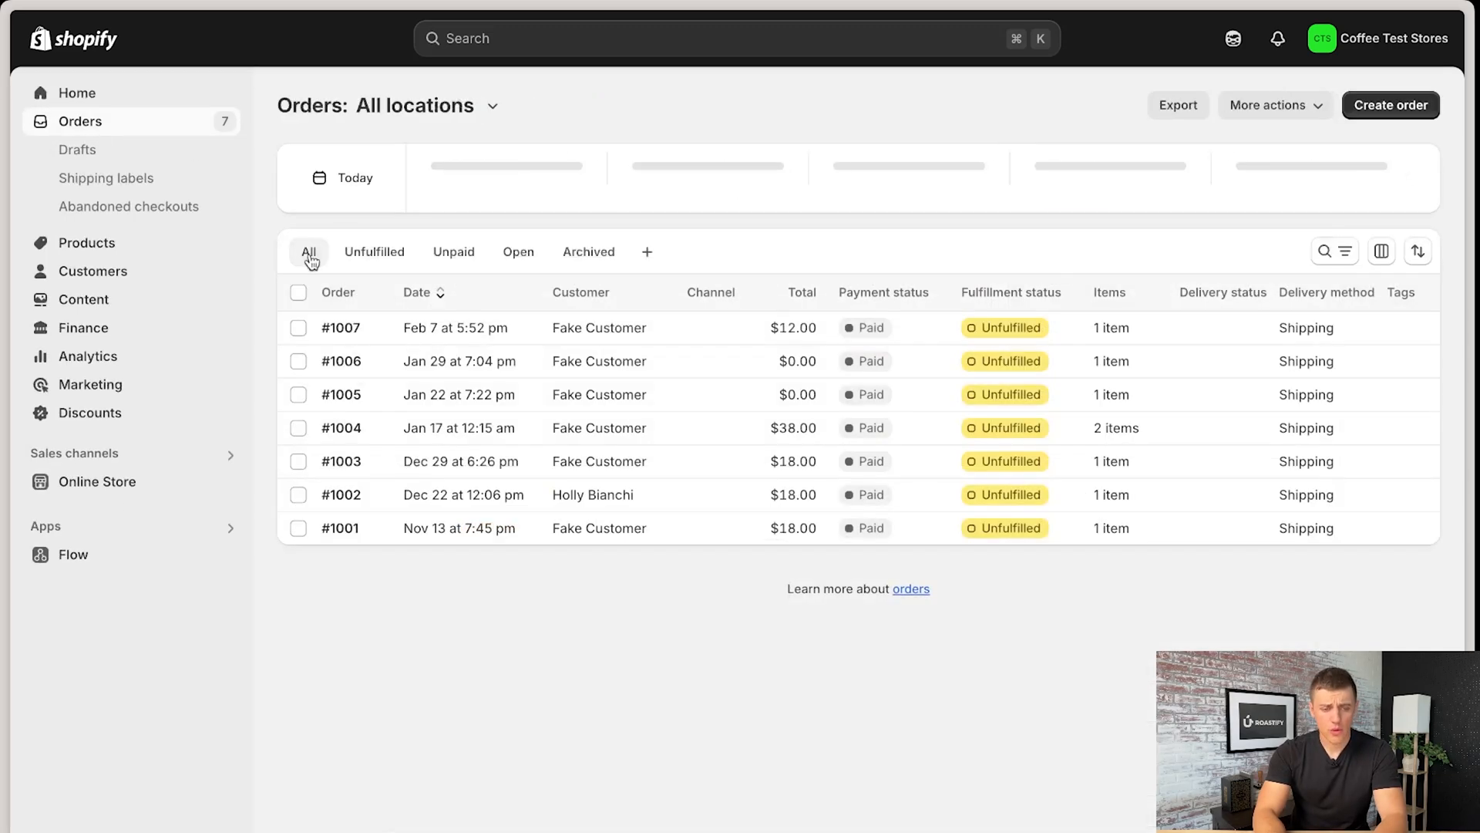
left_click(1387, 114)
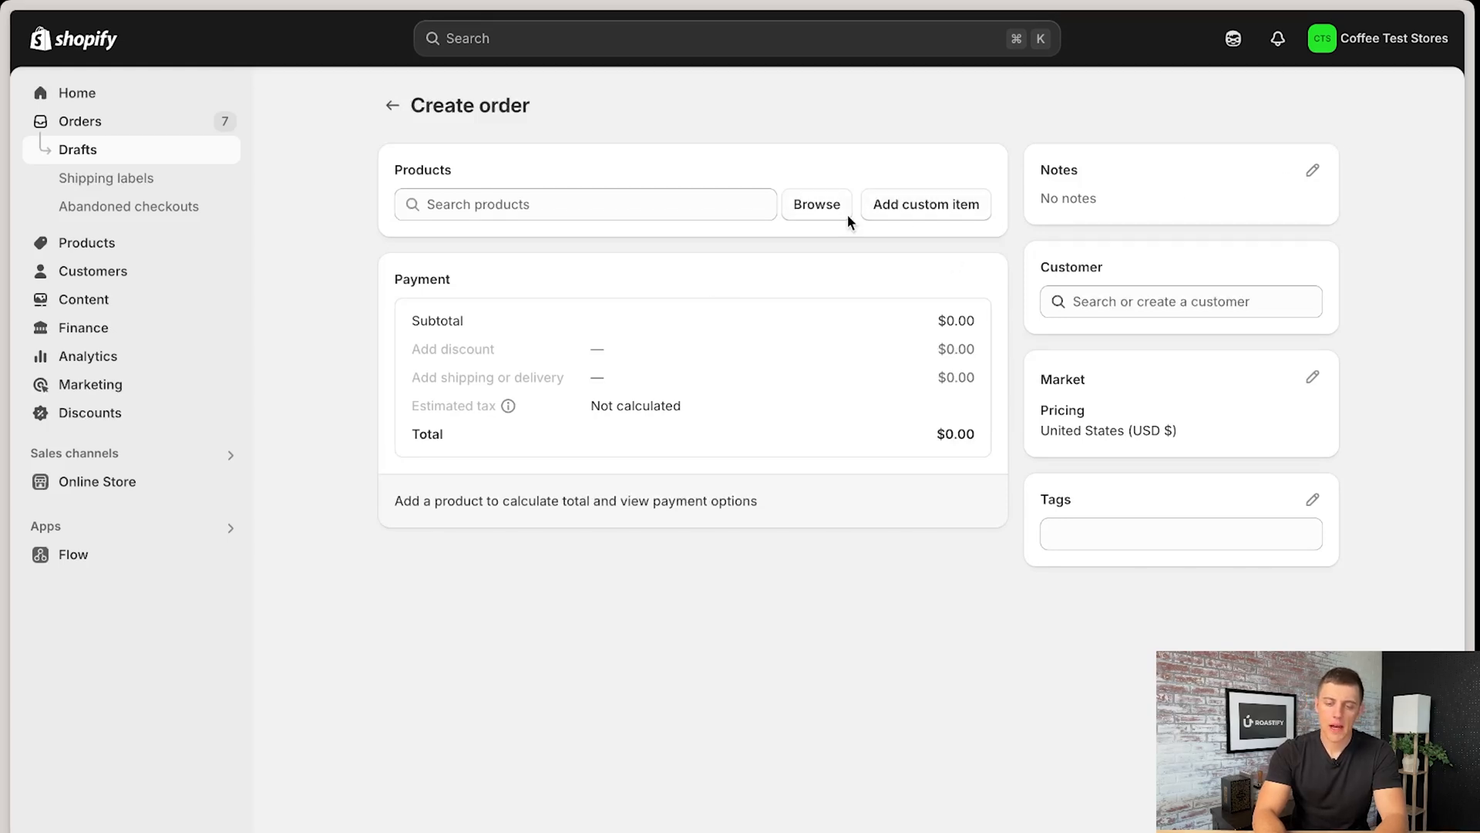
left_click(815, 205)
left_click(521, 307)
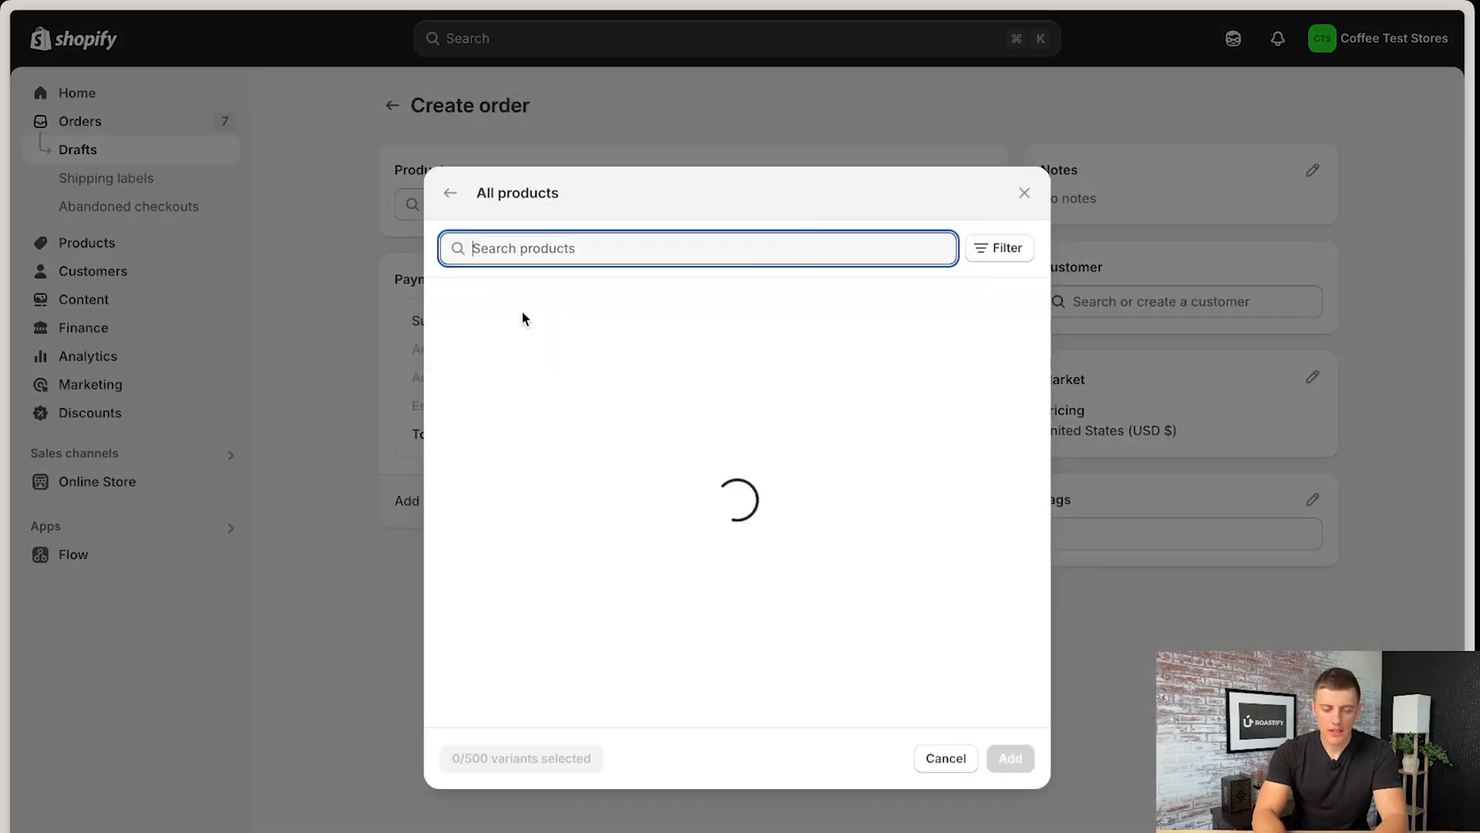
left_click(448, 308)
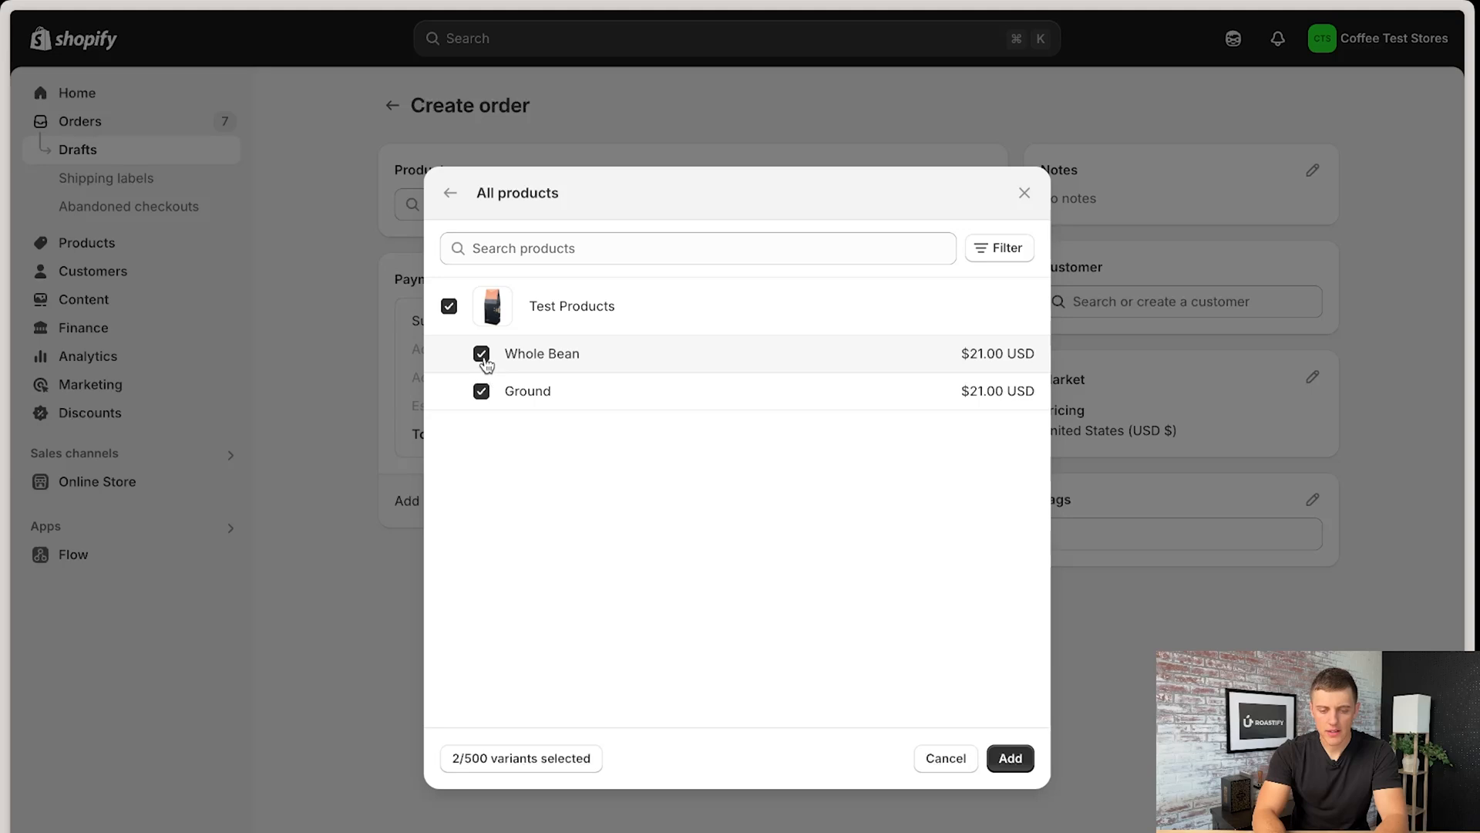
left_click(481, 391)
left_click(1007, 758)
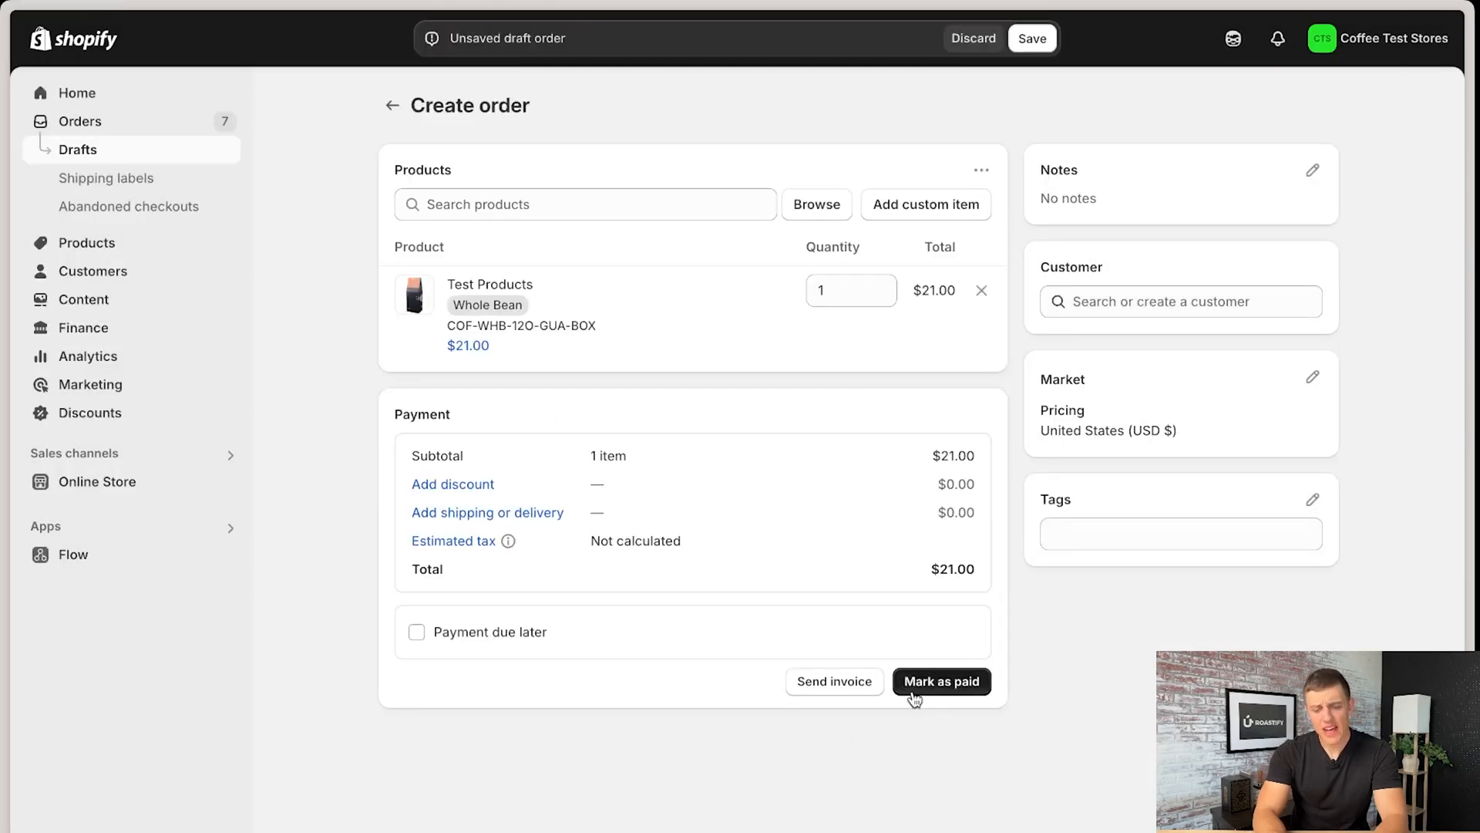
- Assign the existing placeholder customer to the draft and create the order by marking it as paid
left_click(1193, 301)
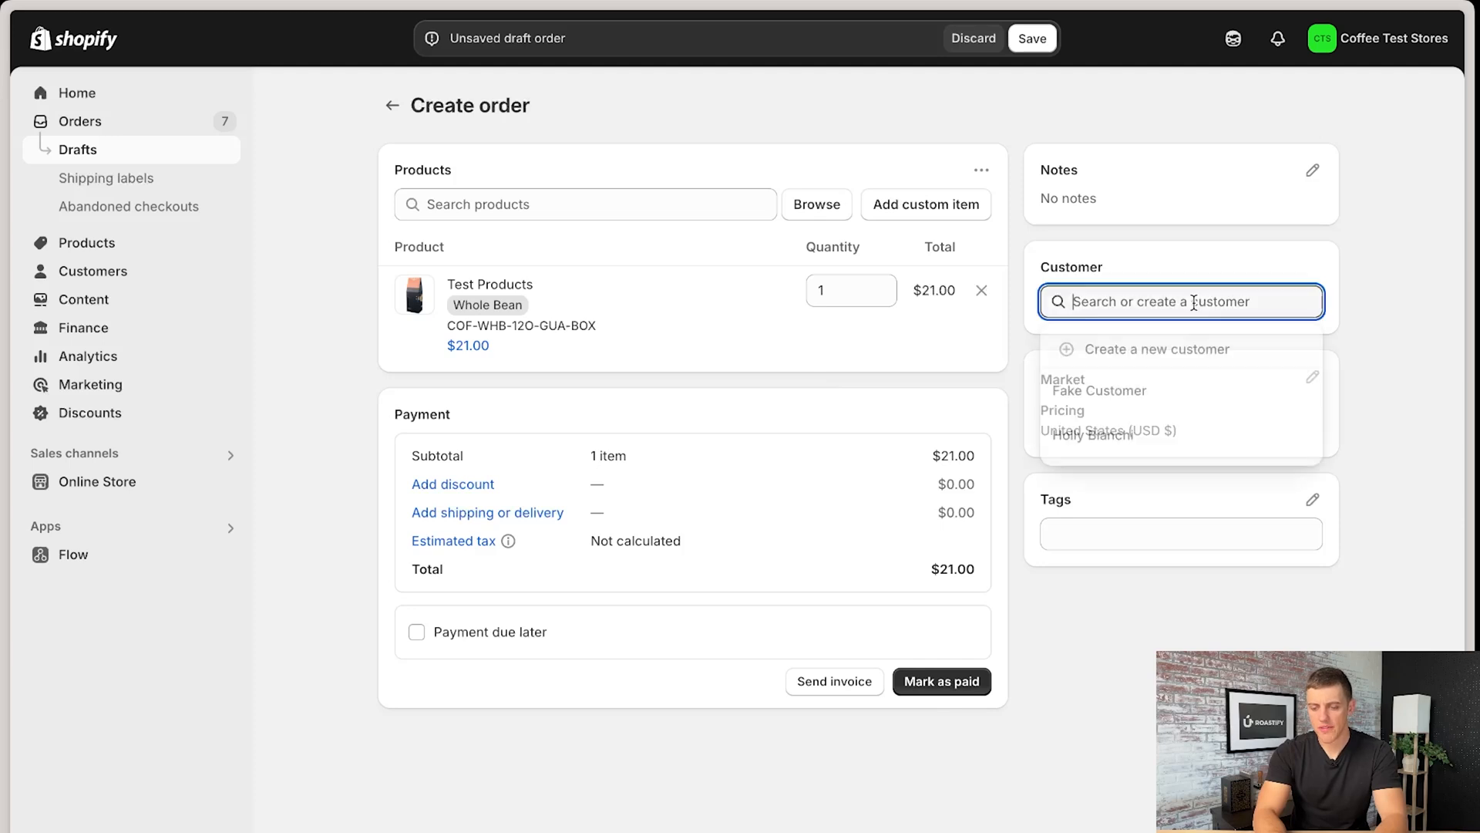
left_click(1122, 396)
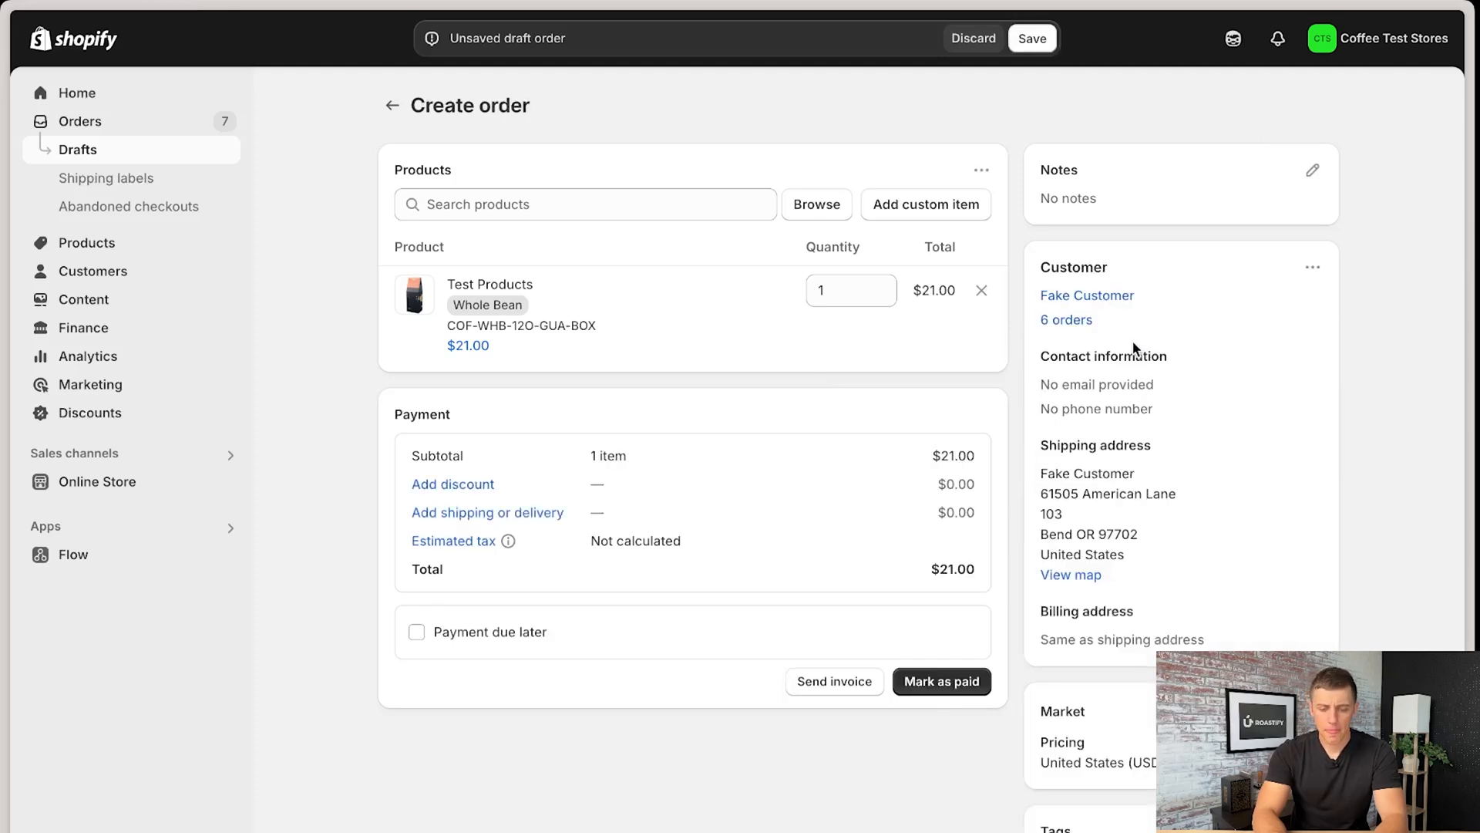
left_click(955, 684)
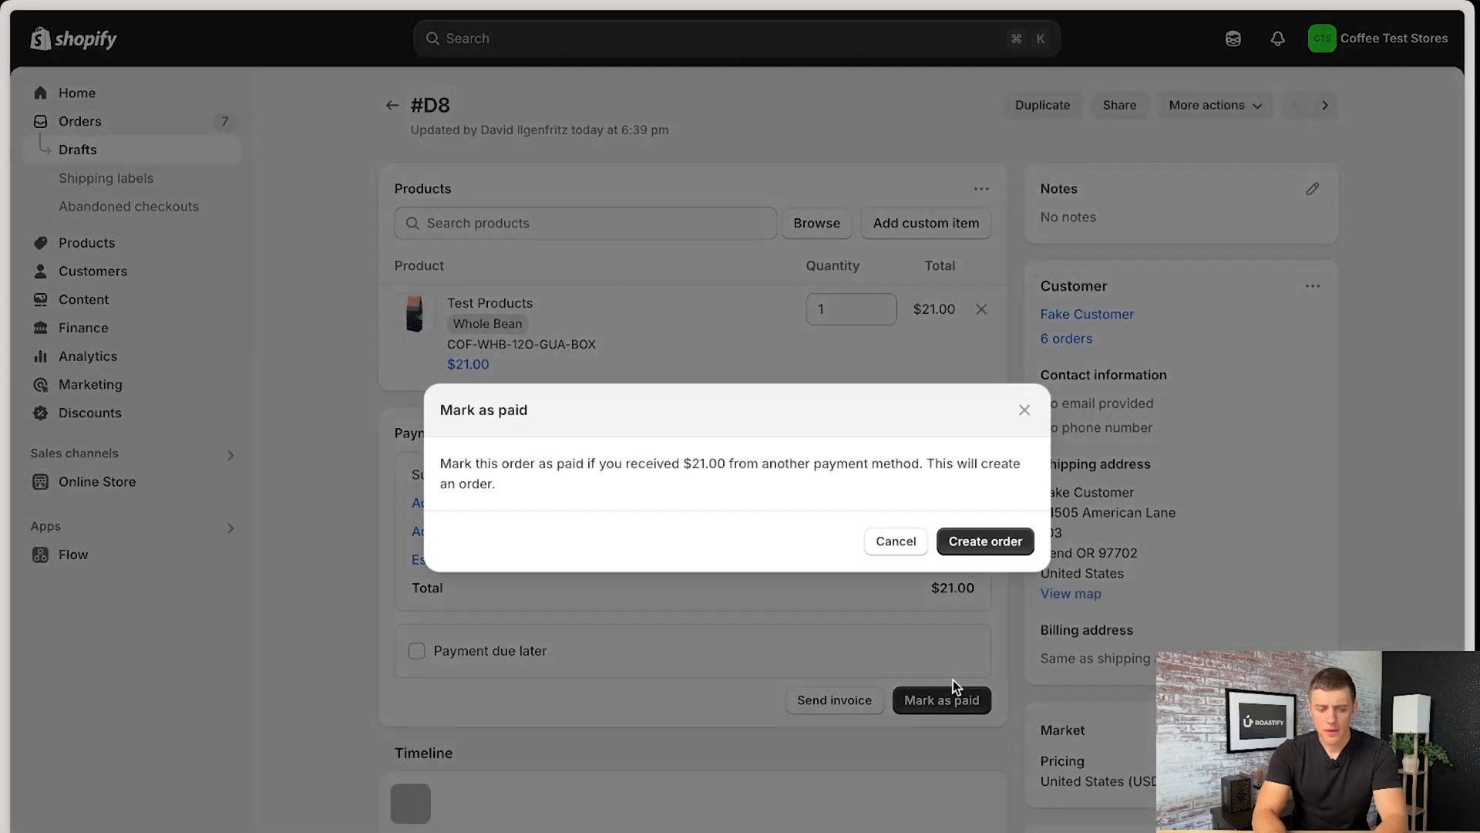
left_click(984, 540)
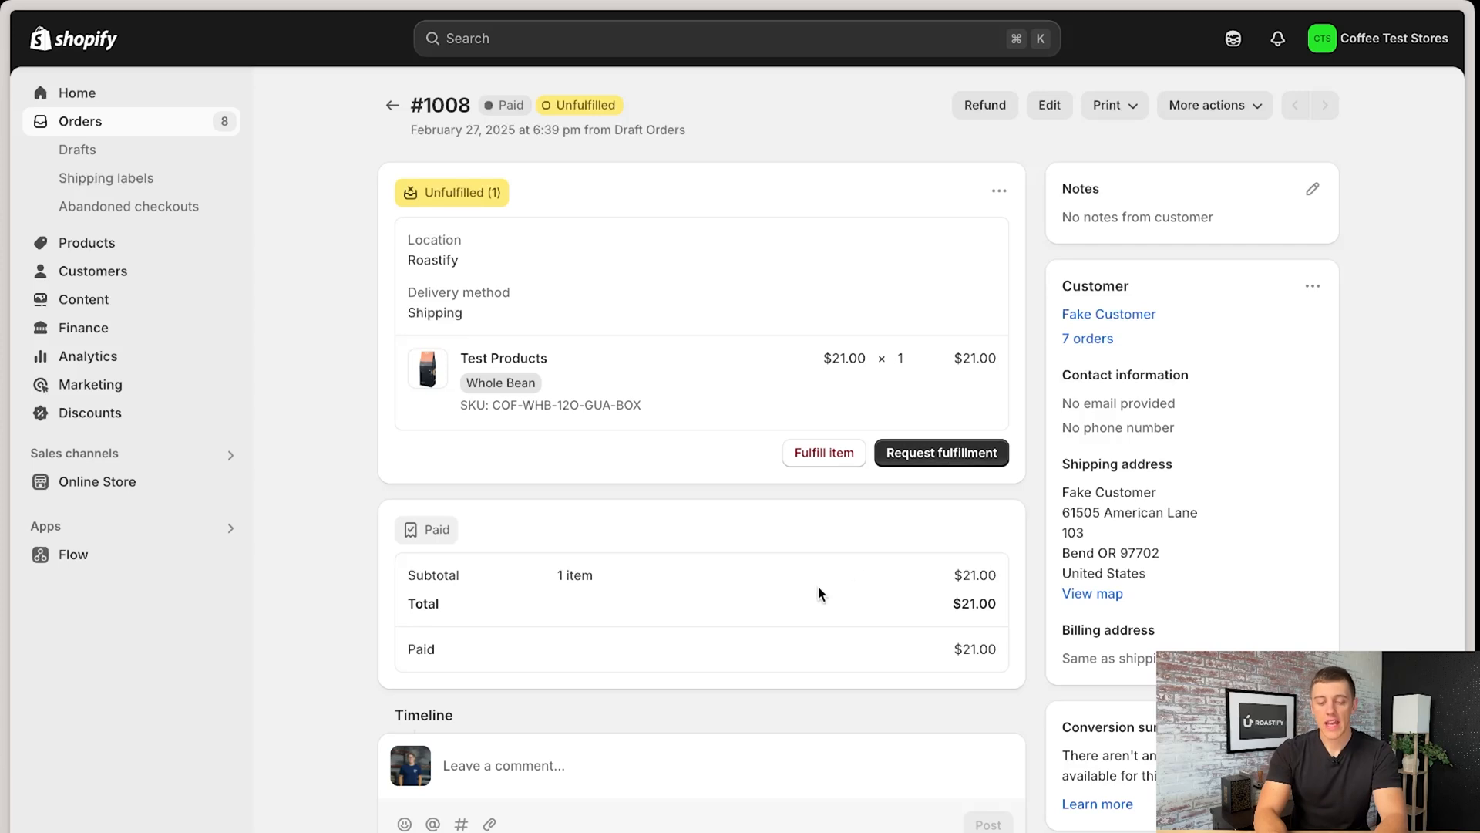
- Open the fulfillment request for the new order and review its shipping address and the notes field for Roastify
left_click(946, 452)
left_click(530, 393)
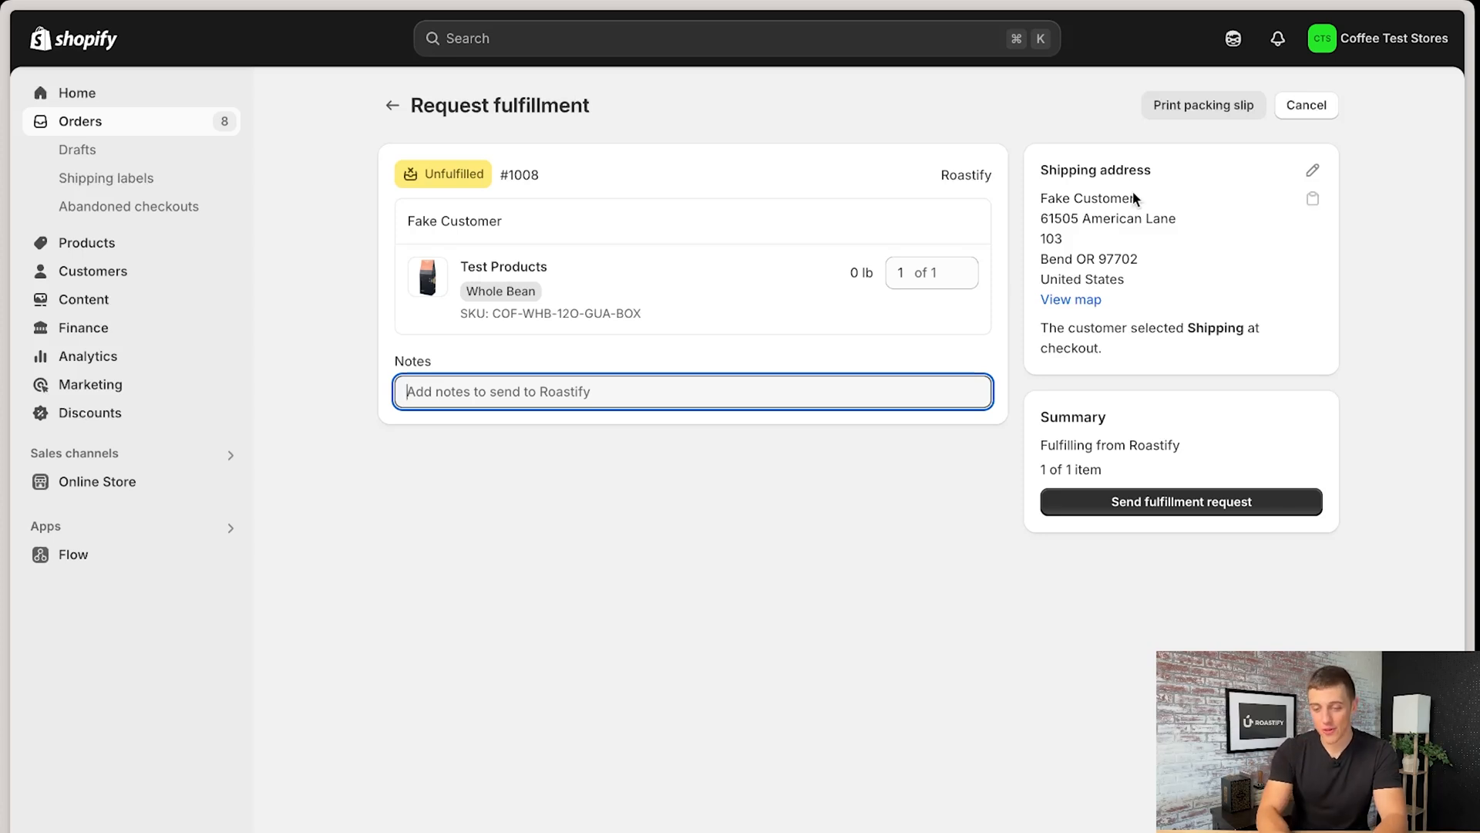
left_click_drag(1138, 199, 1035, 199)
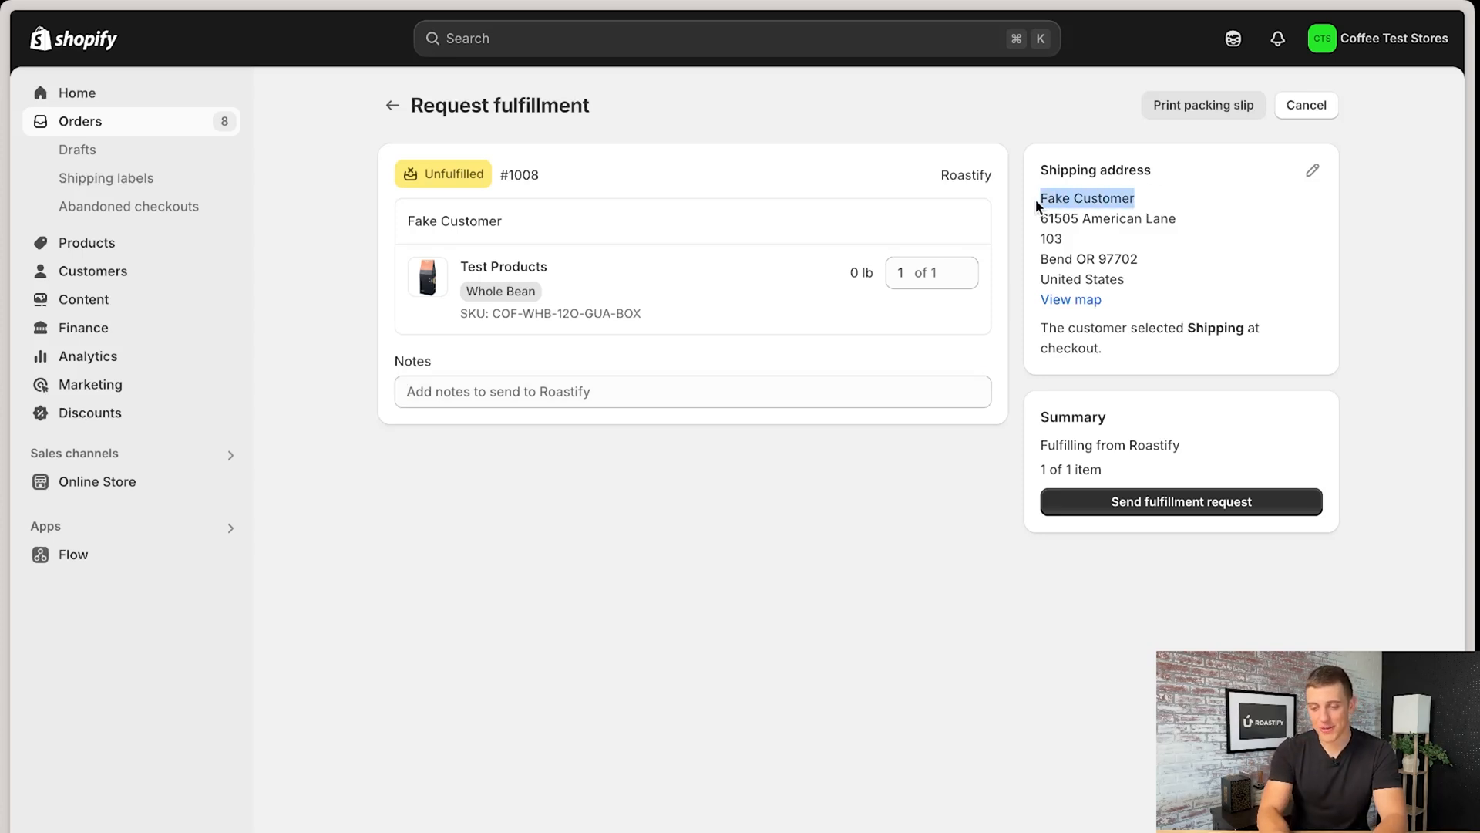
left_click(759, 395)
left_click(707, 506)
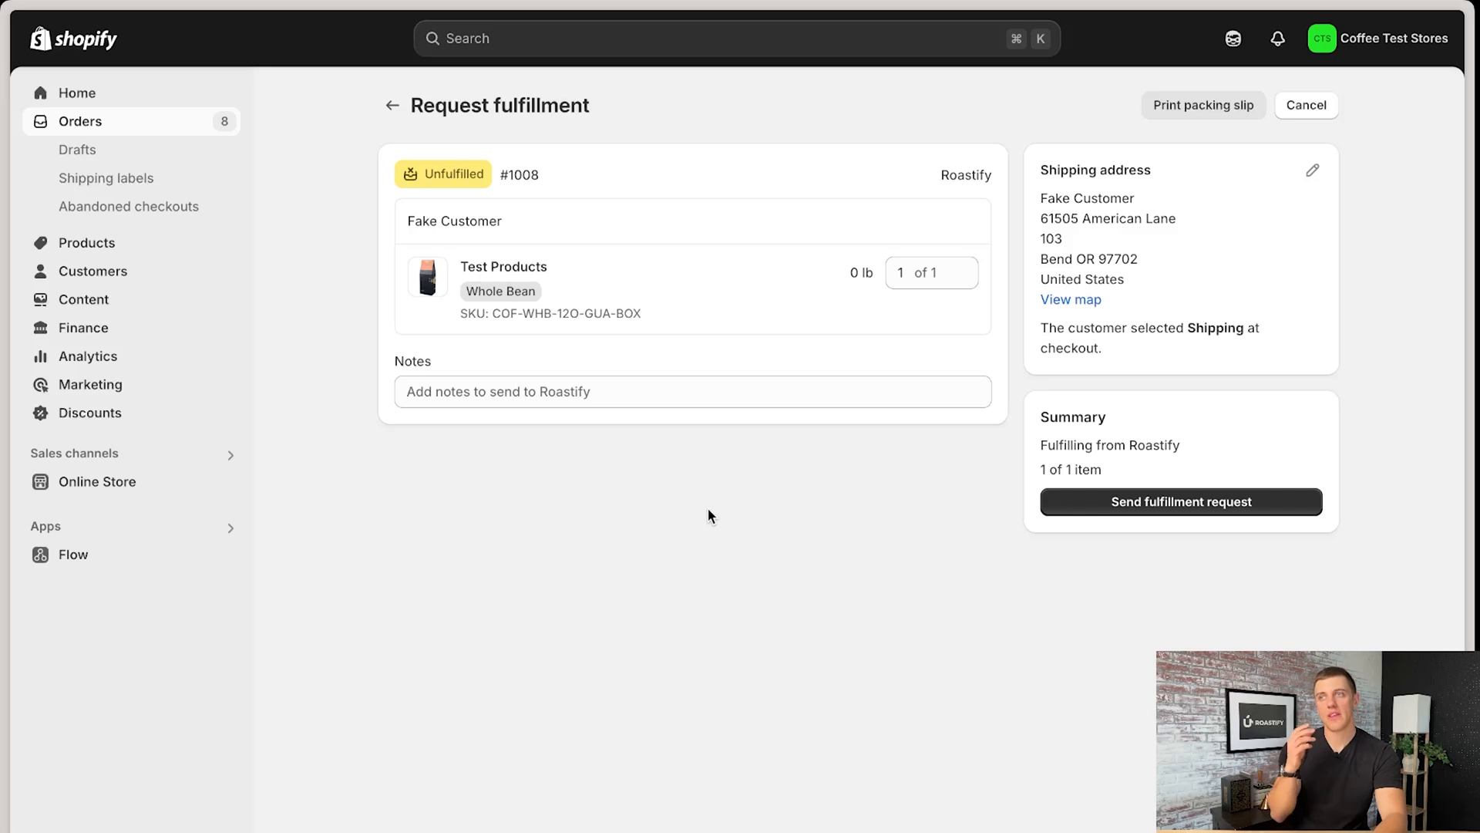